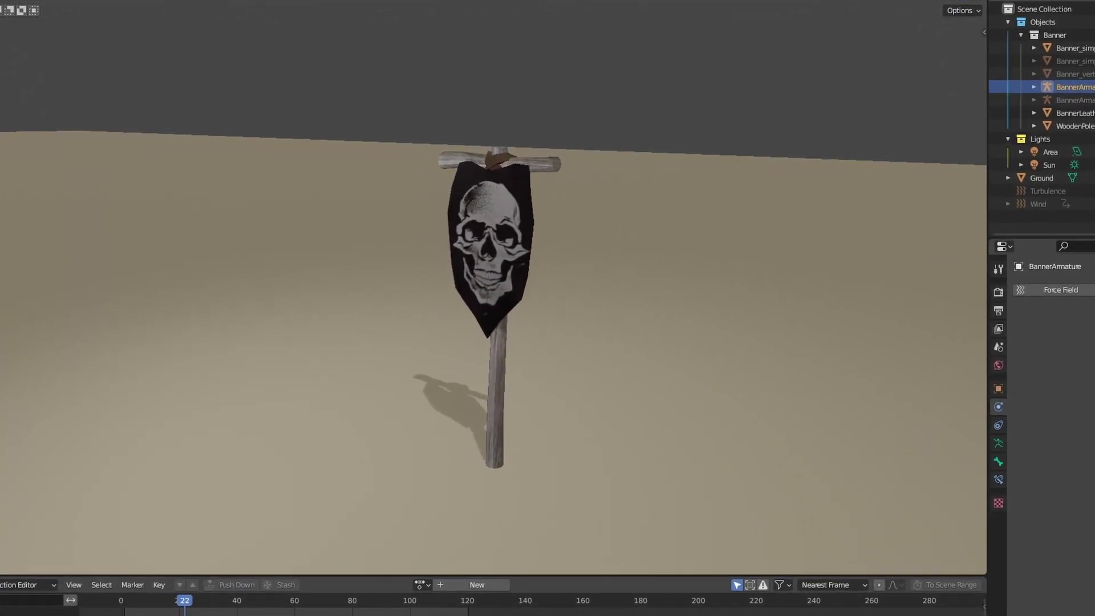
- Inspect the banner's mesh topology in Edit Mode and return to Object Mode
{"action": "key", "text": "shift+alt+z"}
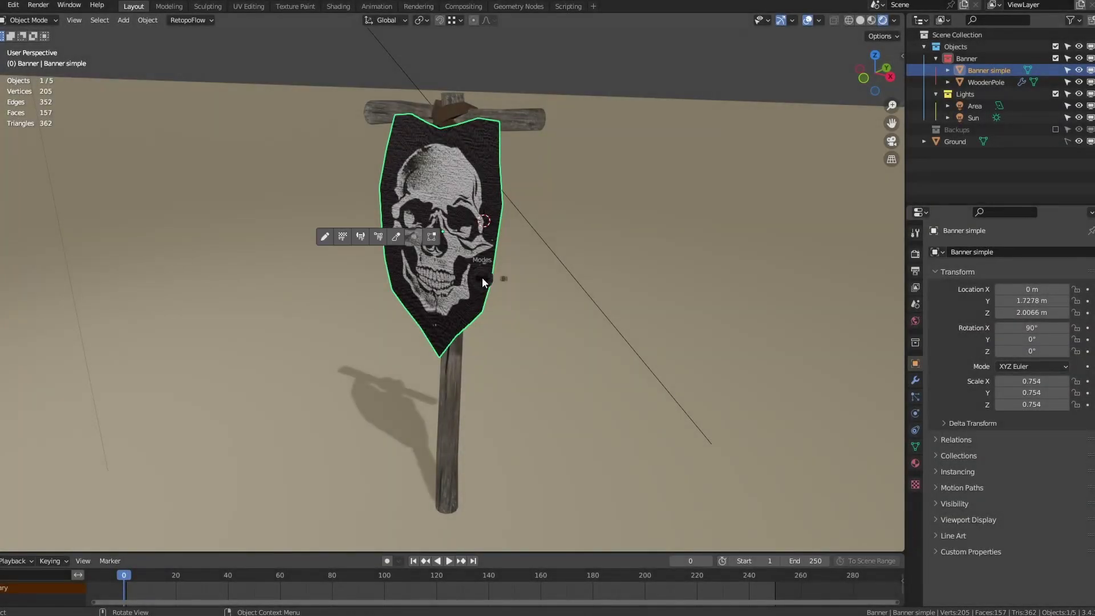
{"action": "left_click", "coordinate": [562, 276]}
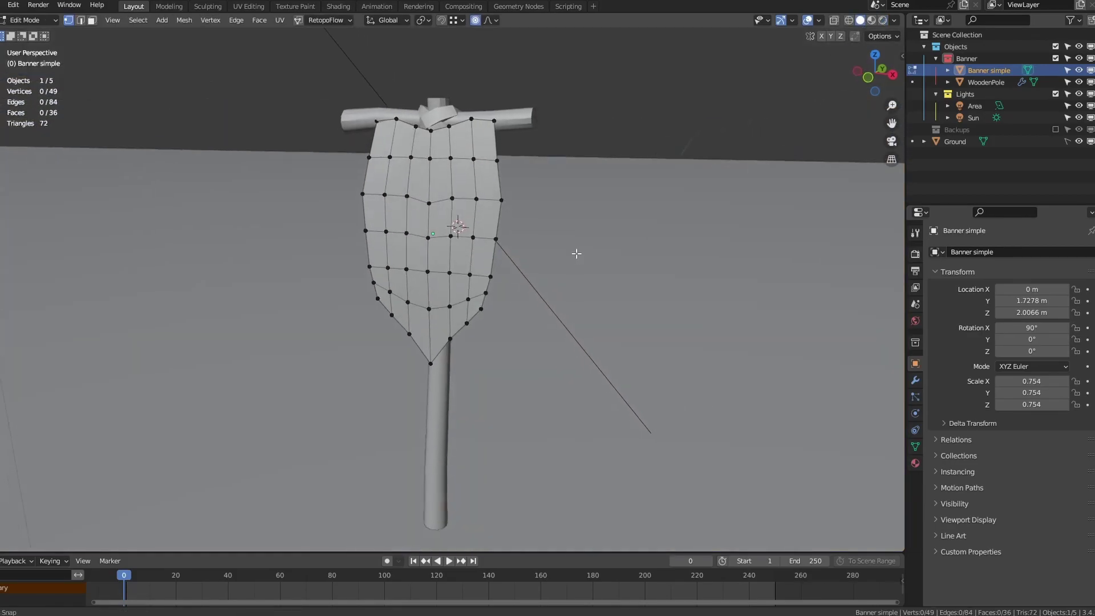
{"action": "middle_click_drag", "start_coordinate": [581, 252], "coordinate": [552, 256]}
{"action": "key", "text": "Tab"}
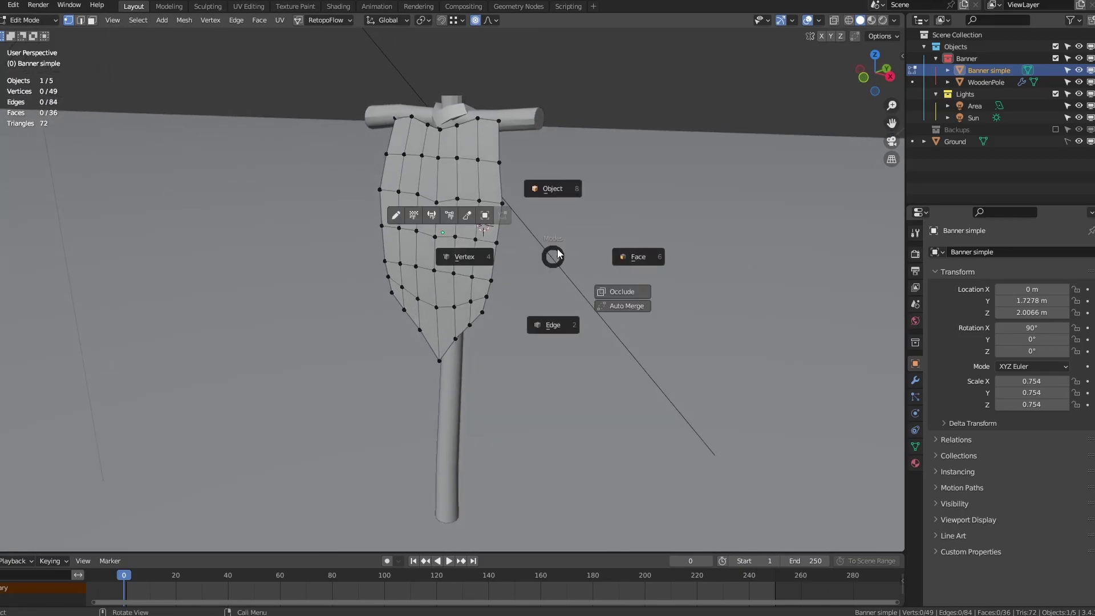
{"action": "left_click", "coordinate": [571, 195]}
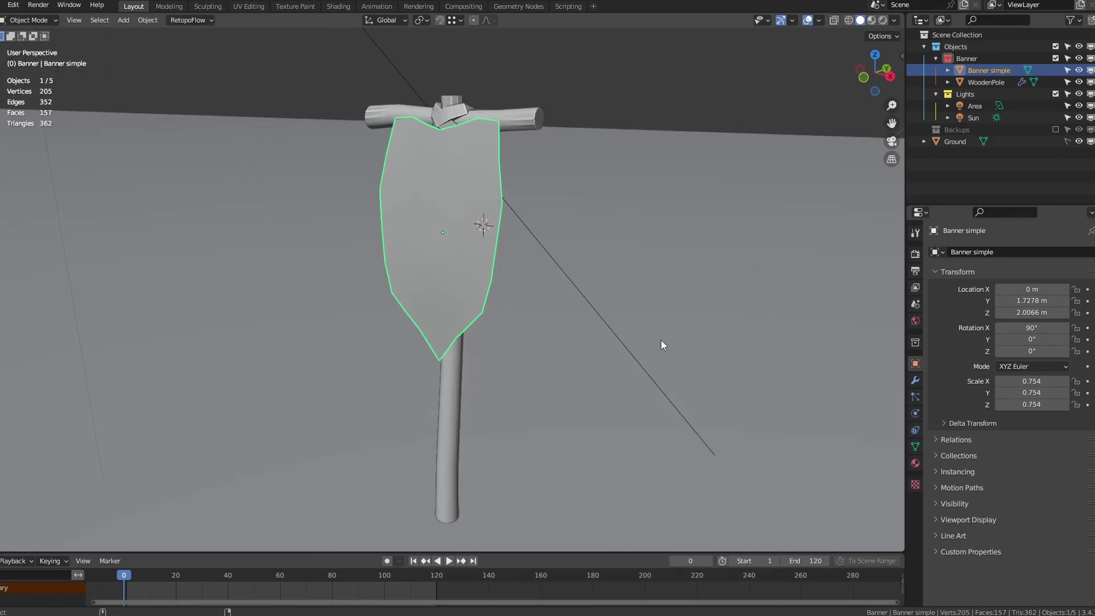
- Add Cloth physics to the banner, play the simulation and return the timeline to frame 0
{"action": "left_click", "coordinate": [914, 415]}
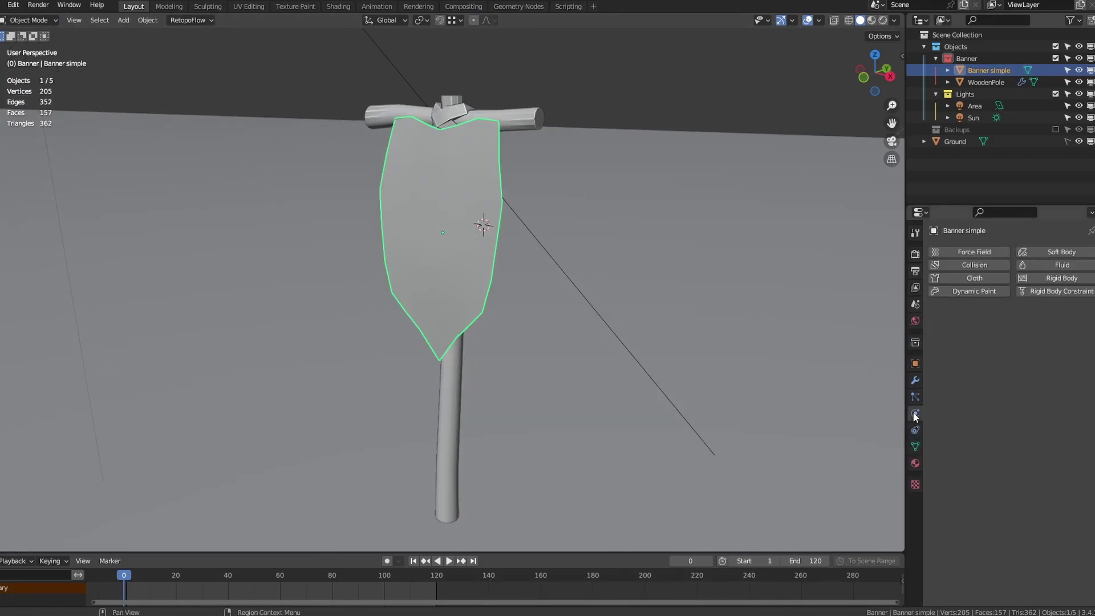
{"action": "left_click", "coordinate": [975, 277]}
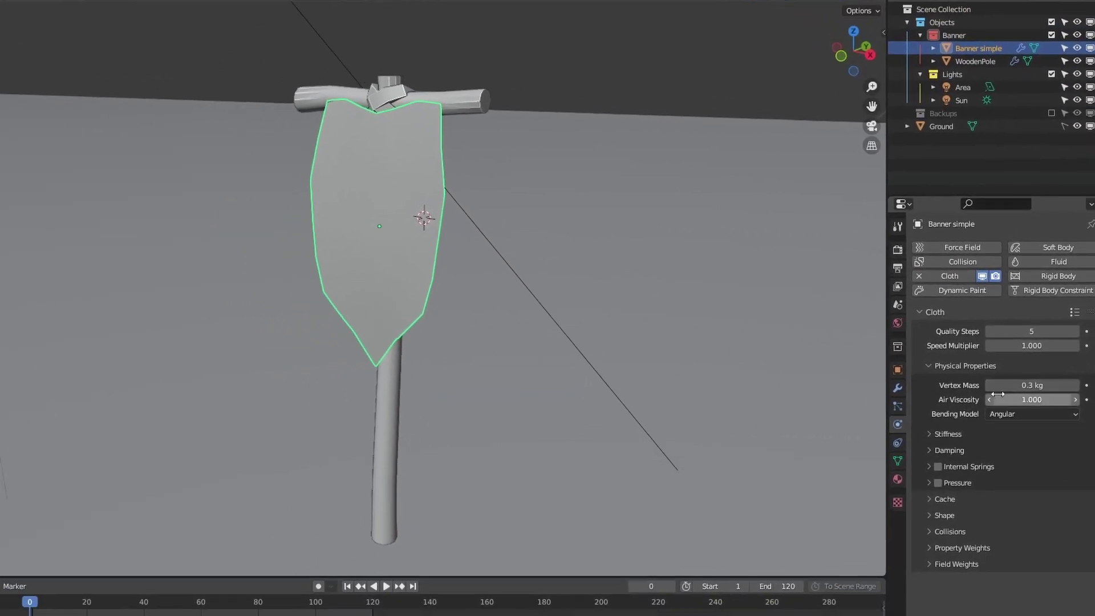
{"action": "left_click", "coordinate": [1075, 312]}
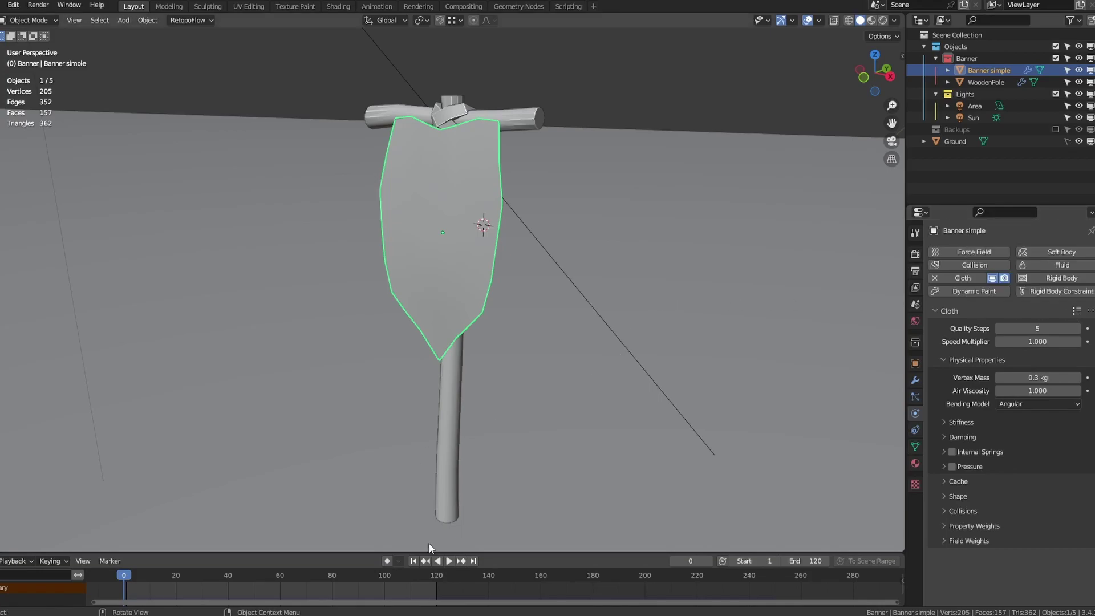
{"action": "left_click", "coordinate": [450, 561]}
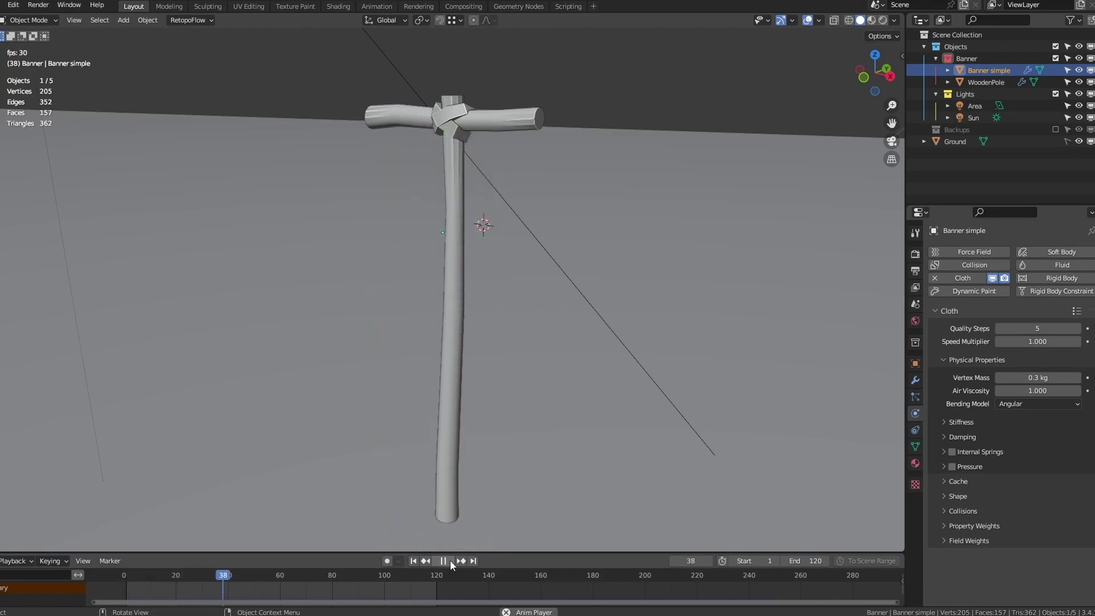
{"action": "left_click_drag", "start_coordinate": [241, 578], "coordinate": [117, 575]}
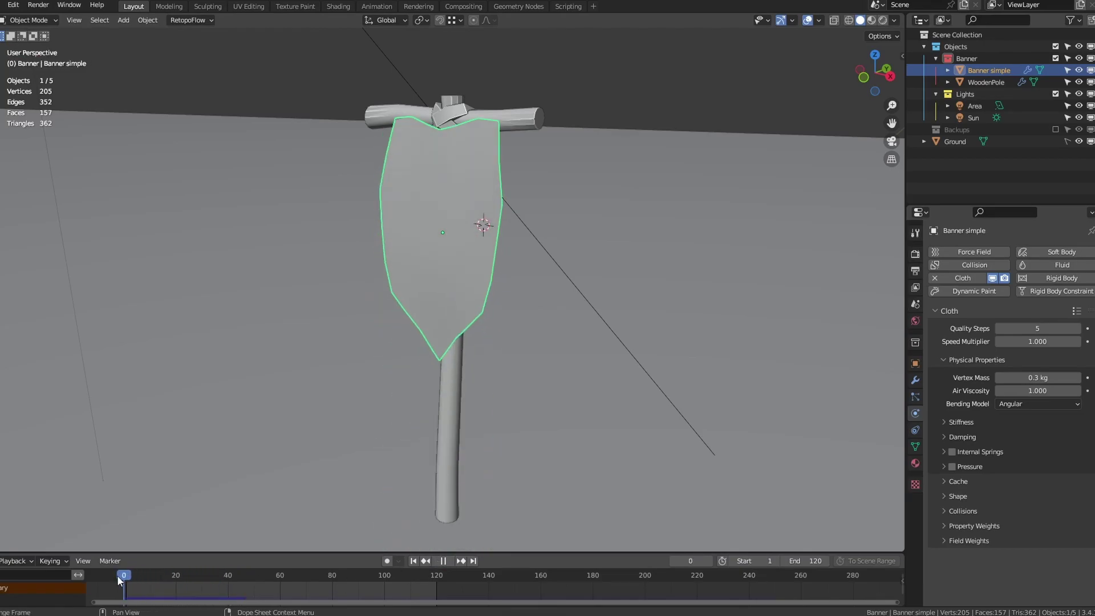
- Add a cube beneath the banner, scale it down and move it about -0.2 m along Y
{"action": "key", "text": "shift+a"}
{"action": "mouse_move", "coordinate": [439, 375]}
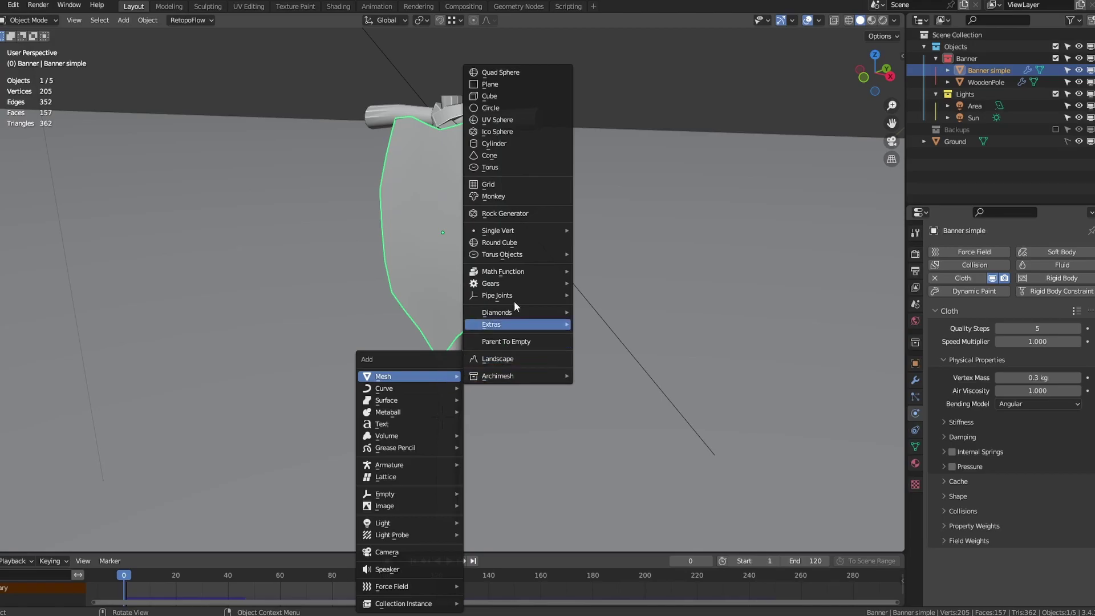
{"action": "left_click", "coordinate": [498, 97]}
{"action": "key", "text": "s"}
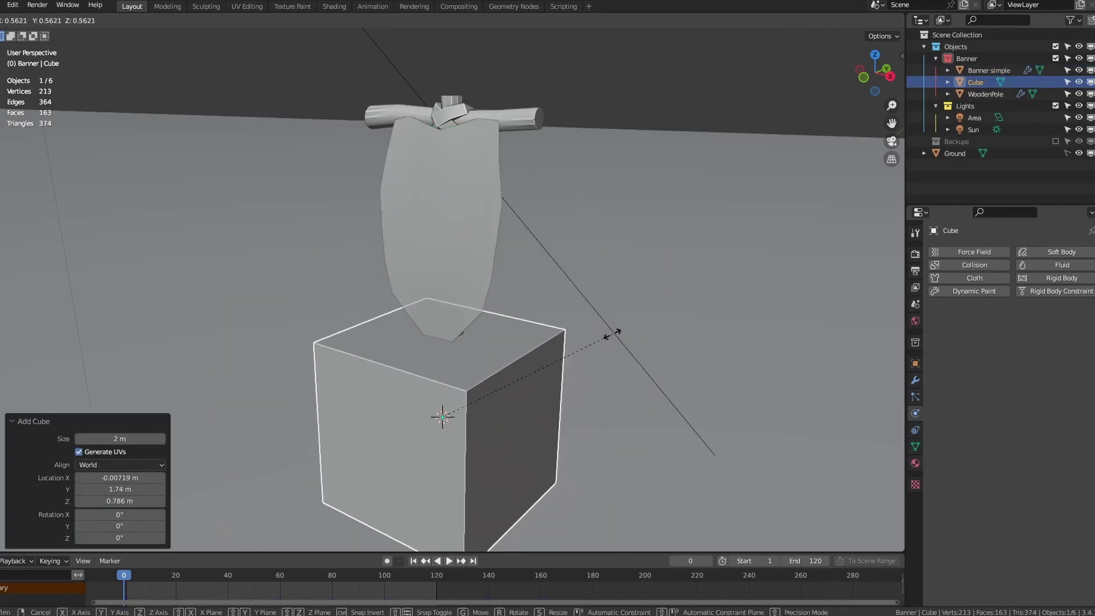
{"action": "left_click", "coordinate": [542, 373]}
{"action": "key", "text": "g"}
{"action": "key", "text": "y"}
{"action": "left_click", "coordinate": [525, 388]}
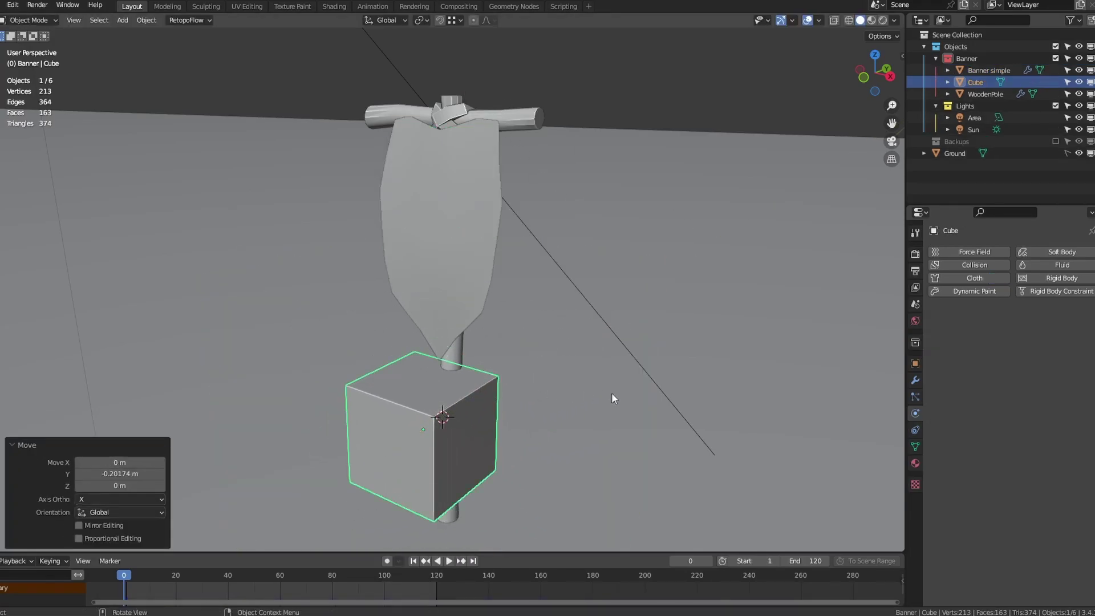
- Give the cube Collision physics and play the simulation to test the cloth against it
{"action": "left_click", "coordinate": [969, 265]}
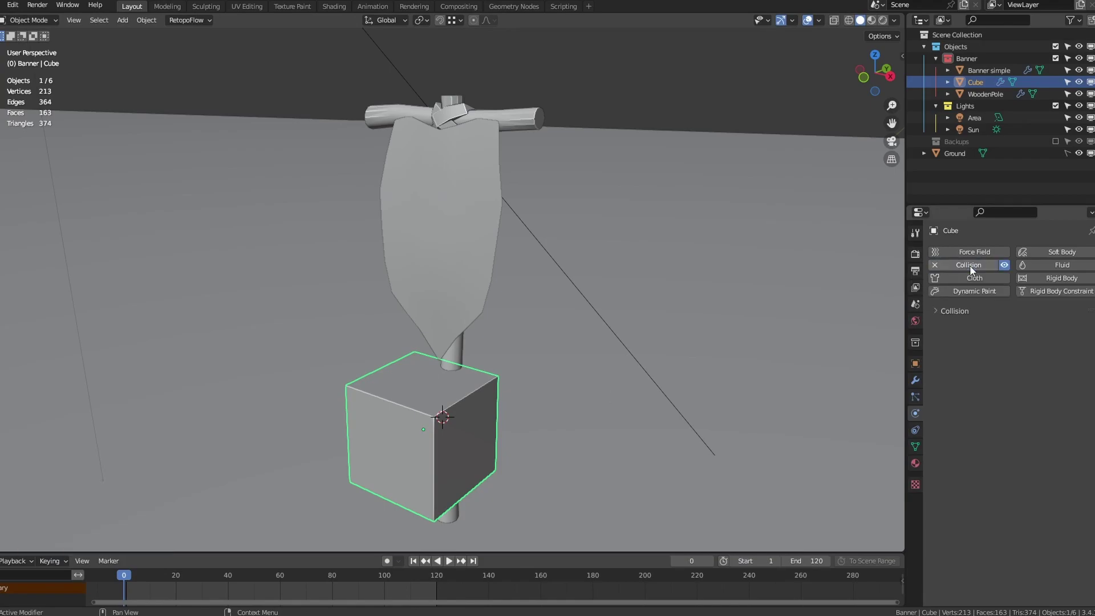
{"action": "key", "text": "space"}
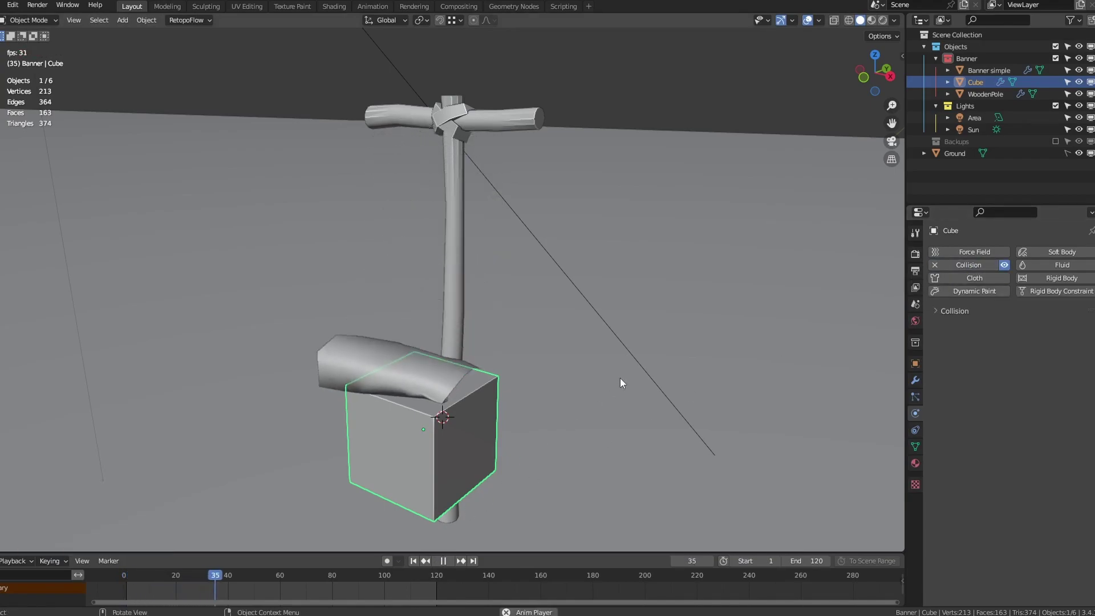
{"action": "key", "text": "space"}
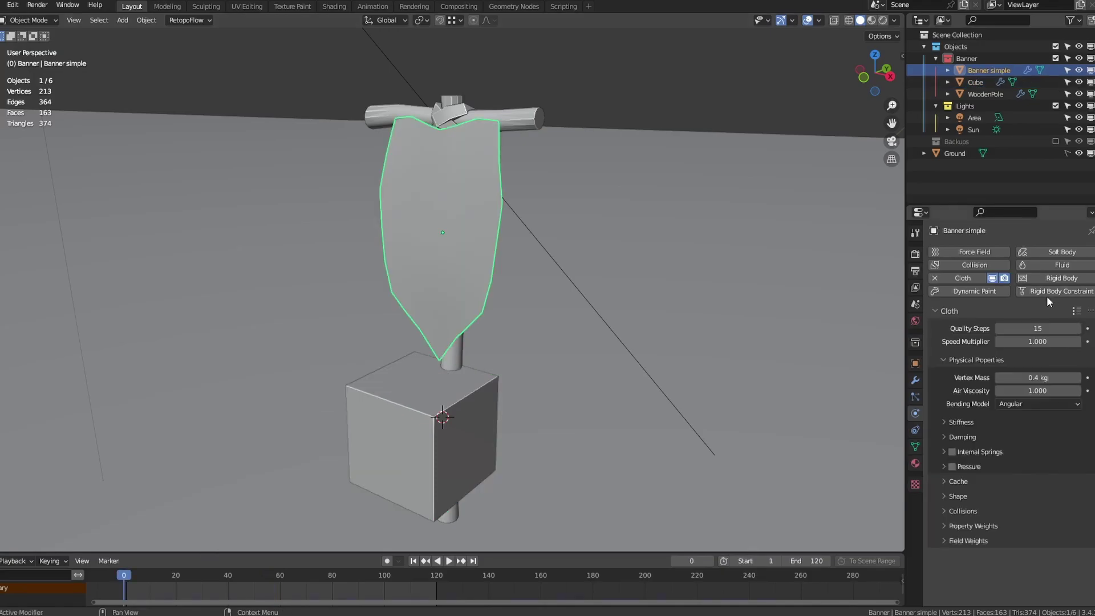
- Apply the Denim cloth preset to the banner, play the simulation and return to frame 0
{"action": "left_click", "coordinate": [1076, 313]}
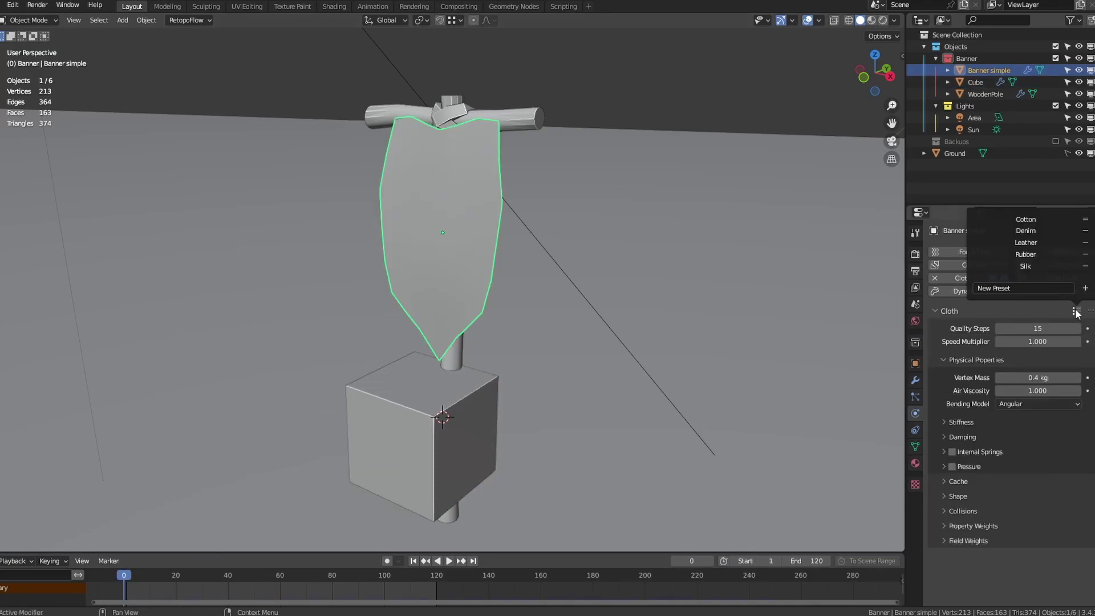
{"action": "left_click", "coordinate": [1026, 231]}
{"action": "key", "text": "space"}
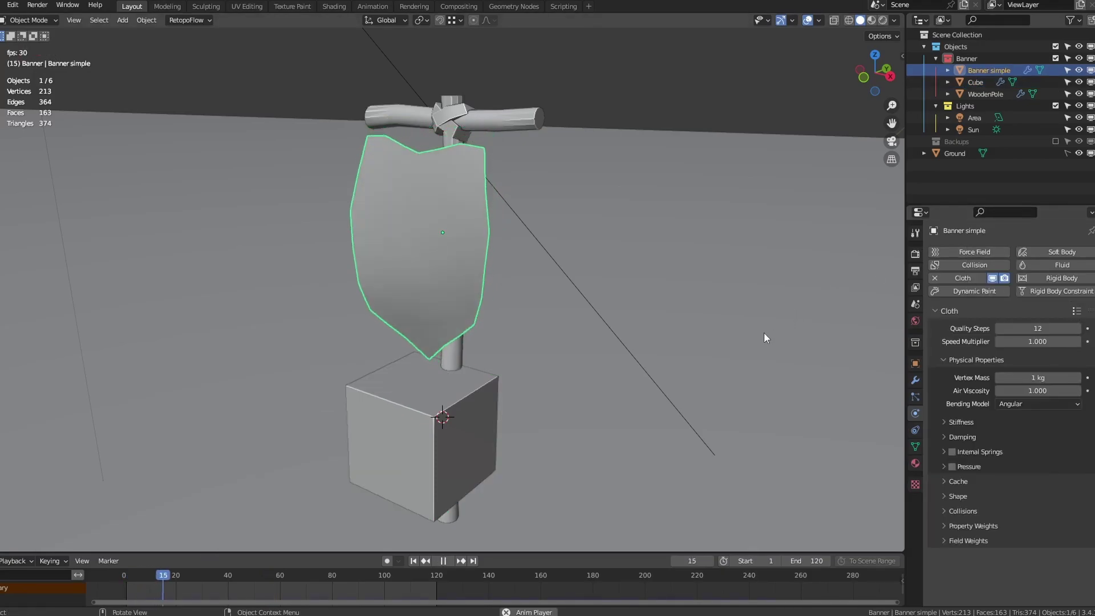
{"action": "key", "text": "space"}
{"action": "left_click", "coordinate": [299, 576]}
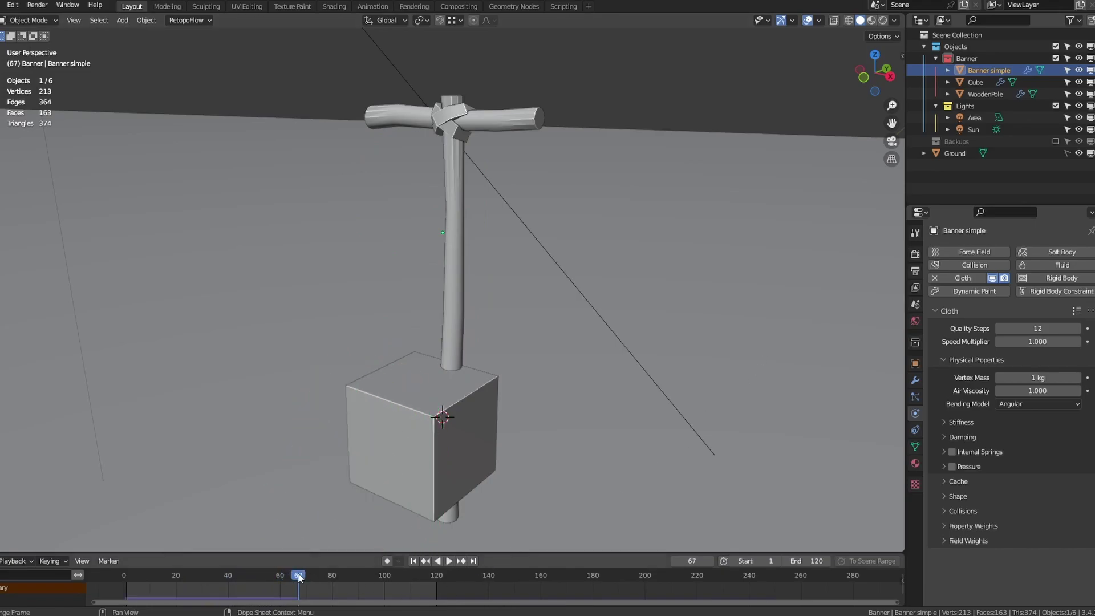
{"action": "left_click_drag", "start_coordinate": [298, 577], "coordinate": [116, 577]}
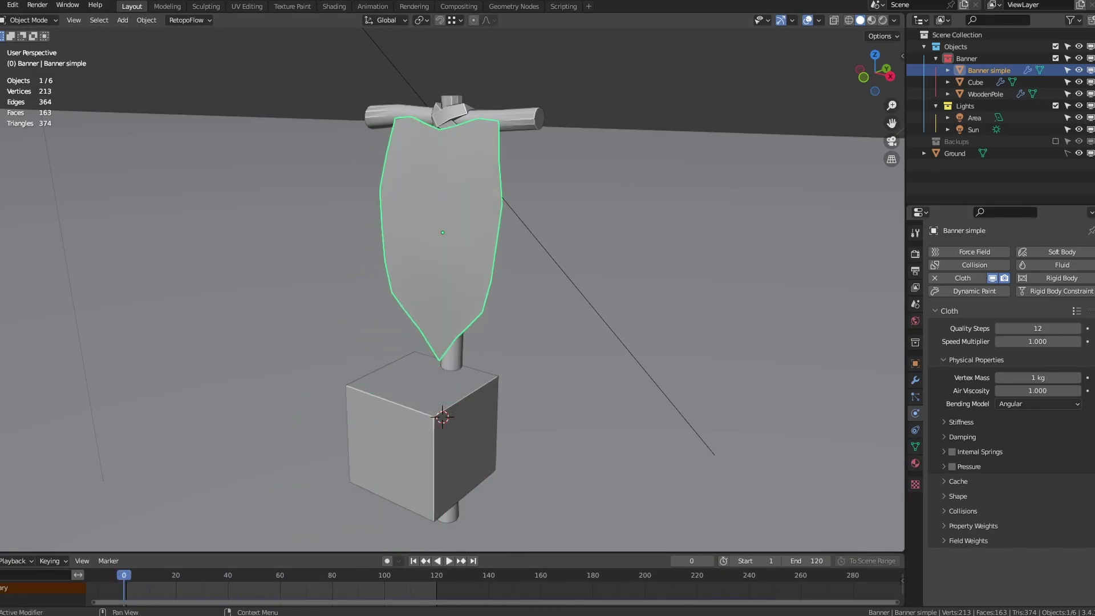
- Create a vertex group on the banner mesh and name it PINS
{"action": "left_click", "coordinate": [916, 447]}
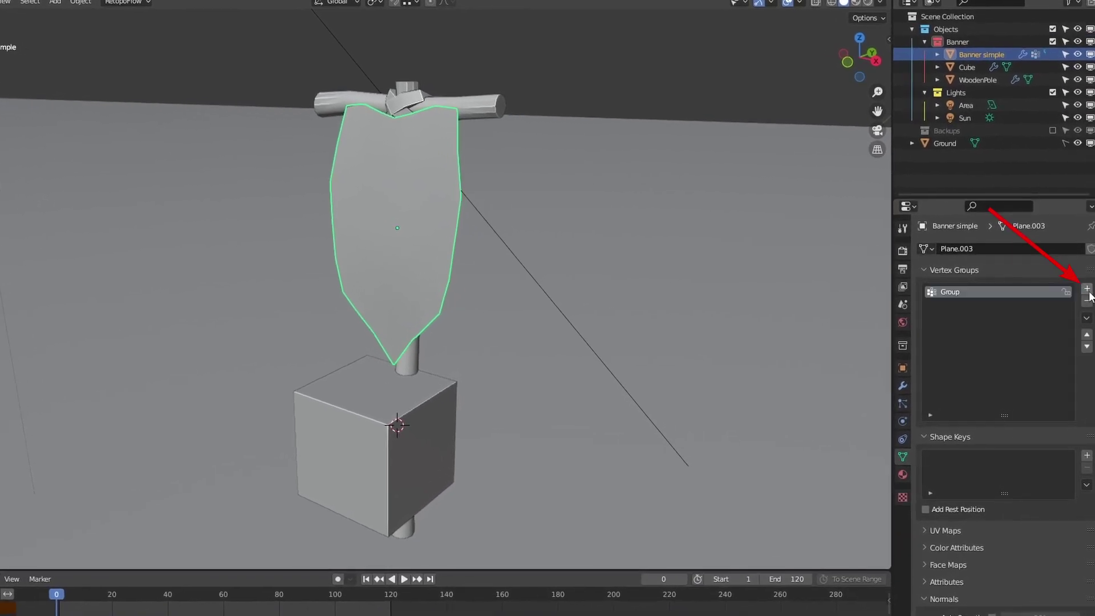
{"action": "double_click", "coordinate": [969, 292]}
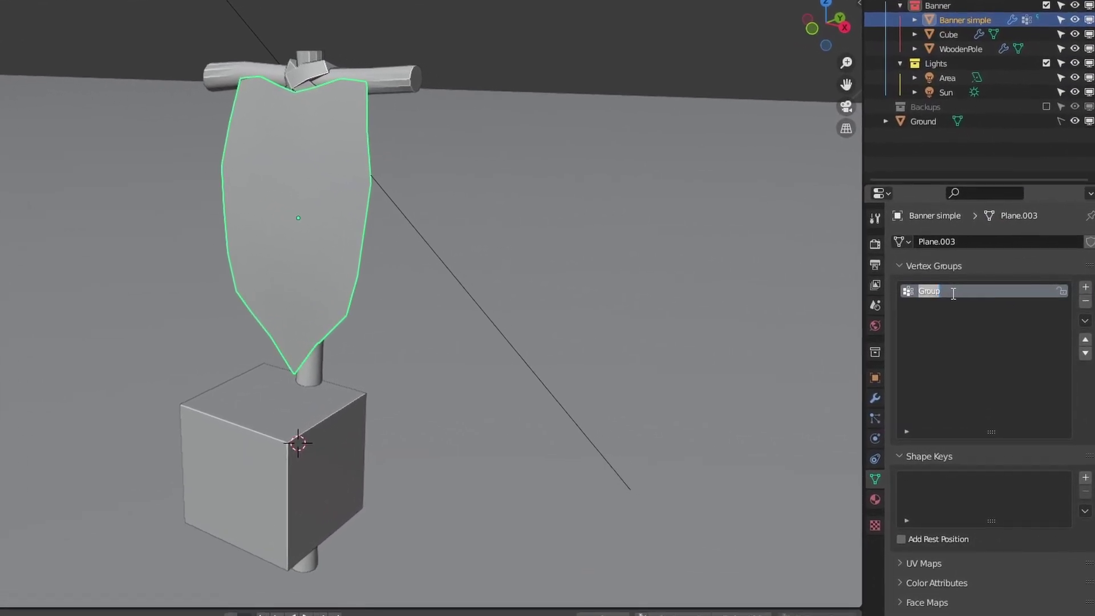
{"action": "type", "text": "PINS"}
{"action": "key", "text": "Return"}
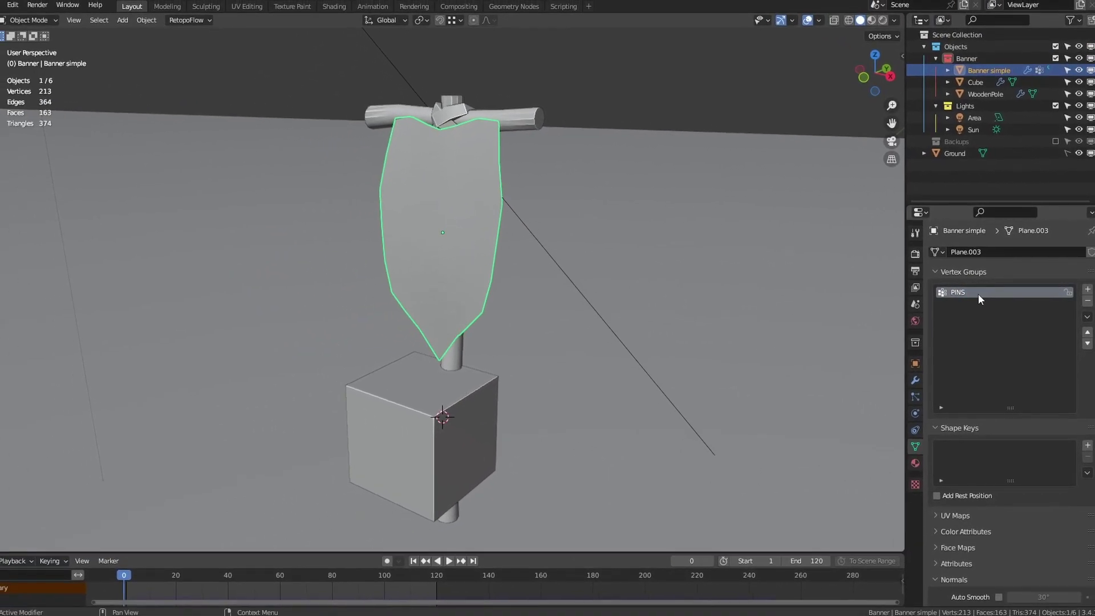
- Assign the banner's top row of vertices to the PINS group with weight 1.000 and return to Object Mode
{"action": "key", "text": "ctrl+Tab"}
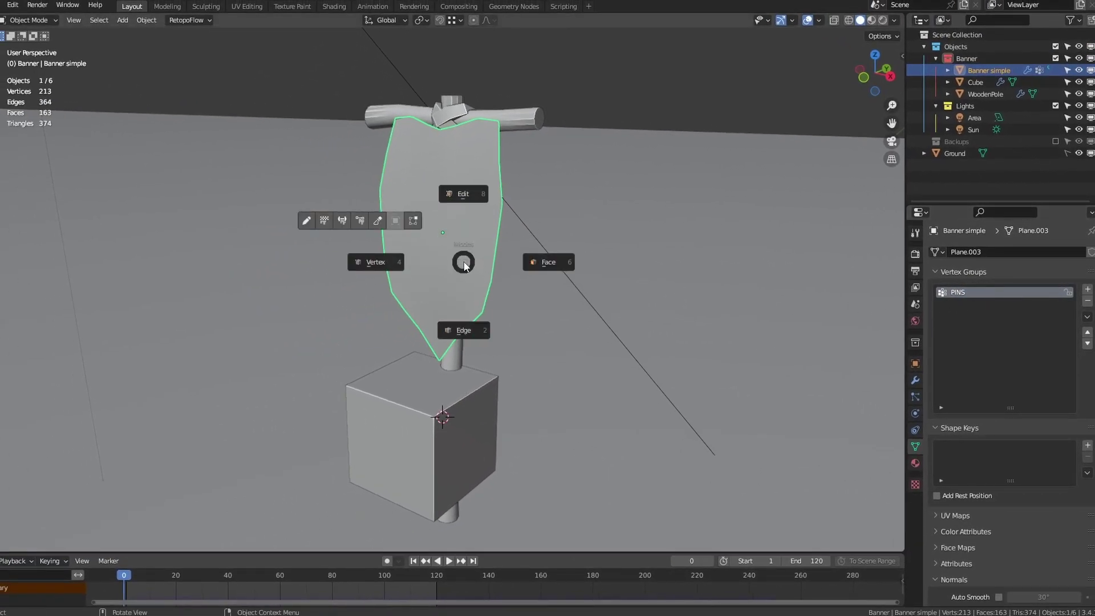
{"action": "left_click", "coordinate": [413, 259]}
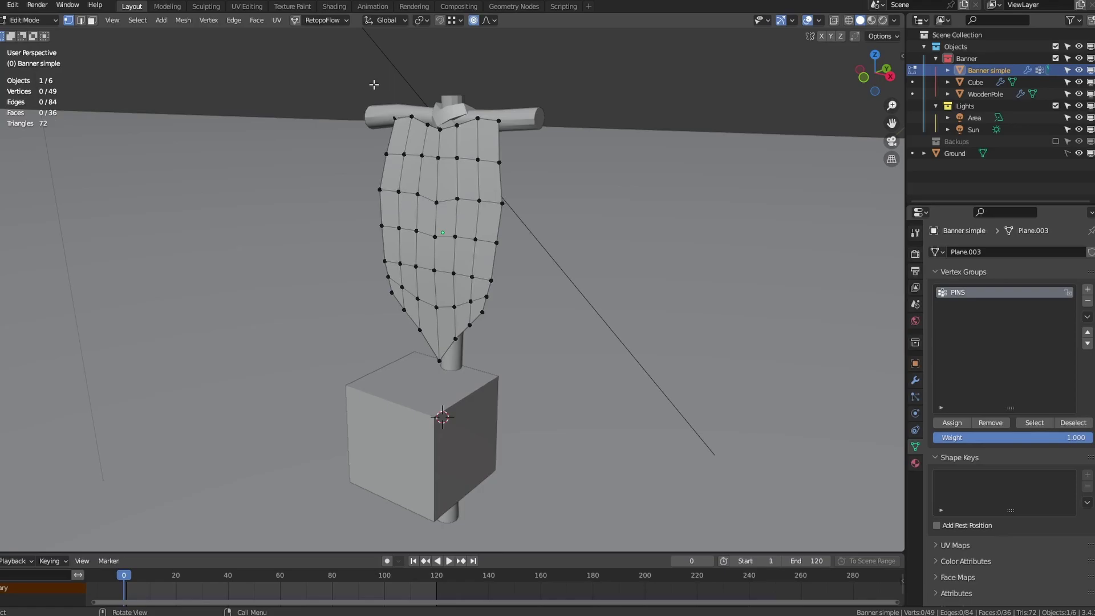
{"action": "left_click_drag", "start_coordinate": [373, 84], "coordinate": [507, 138]}
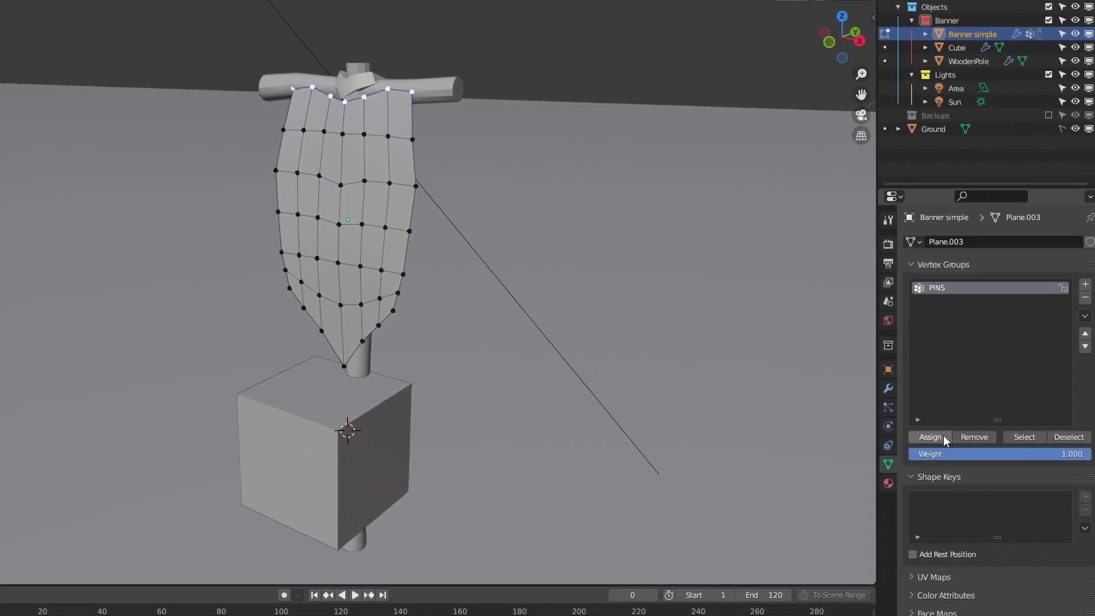
{"action": "left_click", "coordinate": [950, 431]}
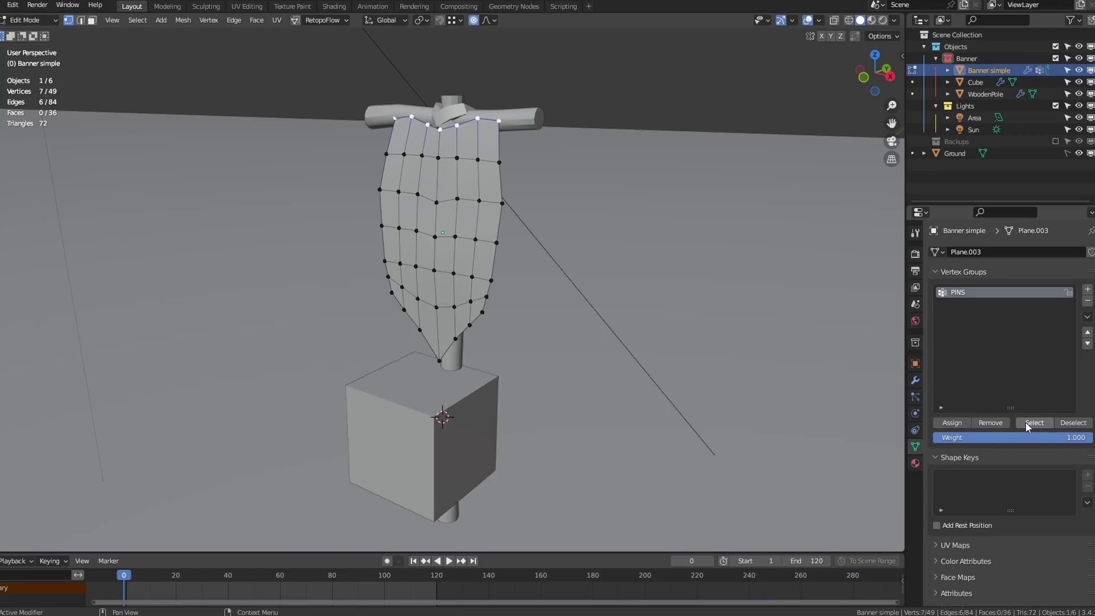
{"action": "key", "text": "Tab"}
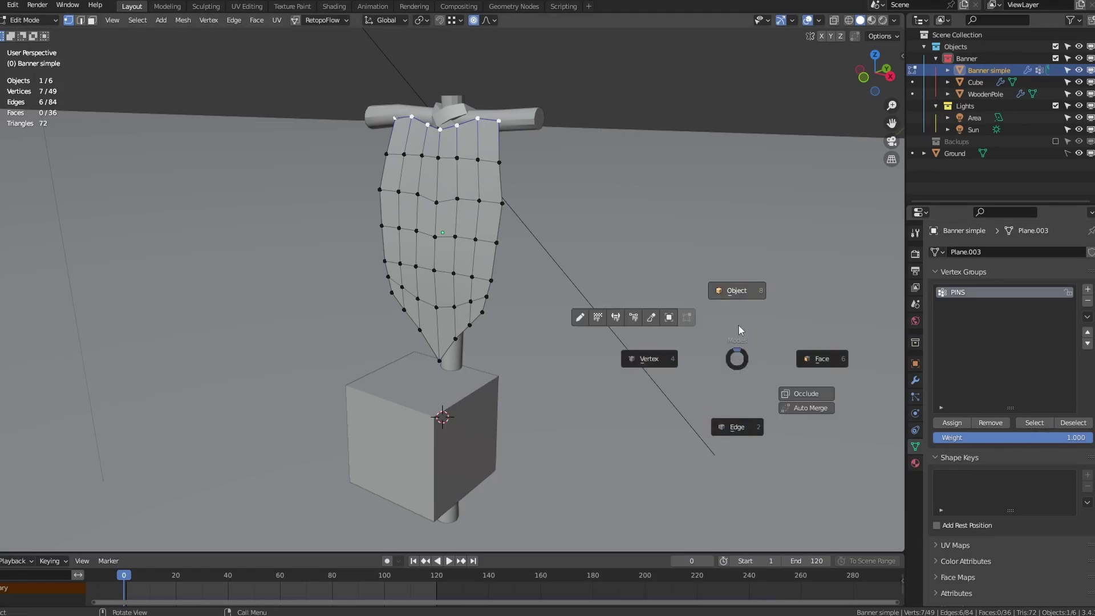
{"action": "left_click", "coordinate": [738, 297]}
- Set PINS as the Pin Group in the banner's cloth shape settings
{"action": "left_click", "coordinate": [915, 415]}
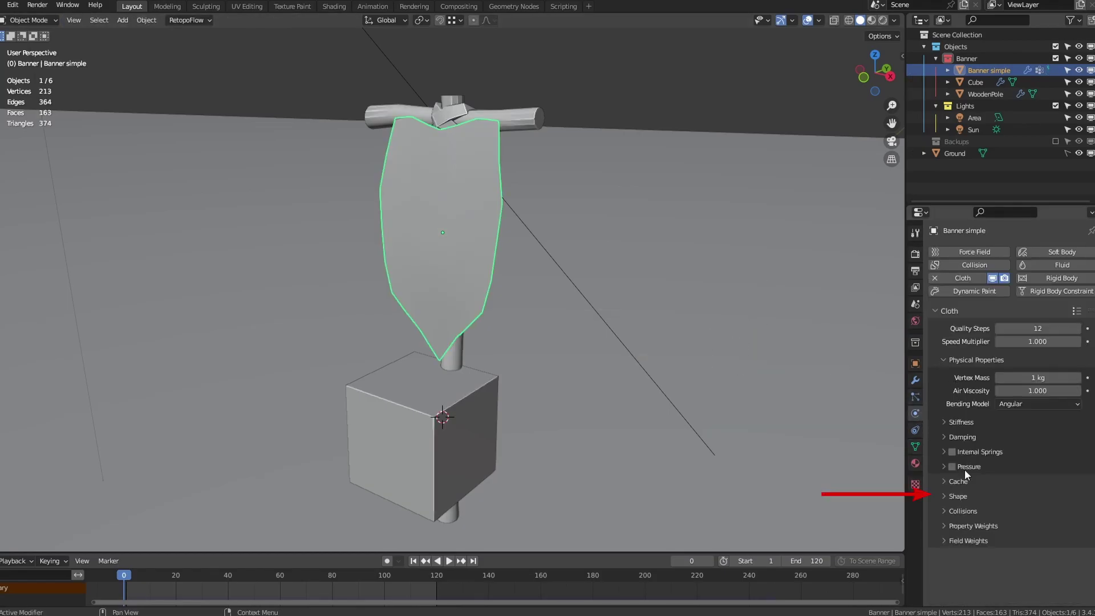
{"action": "left_click", "coordinate": [964, 492]}
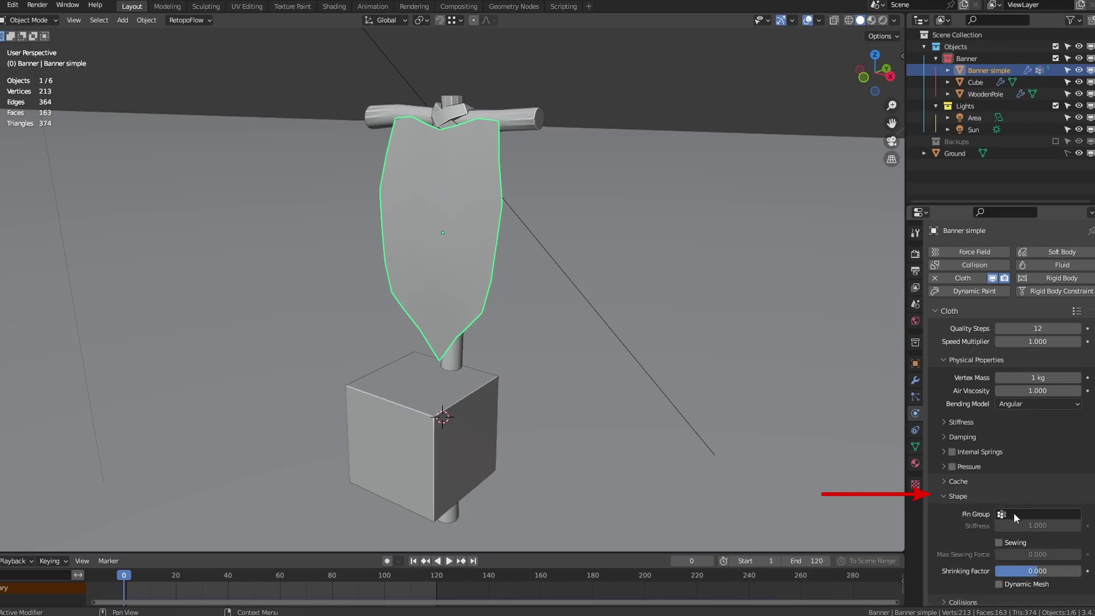
{"action": "left_click", "coordinate": [1034, 515]}
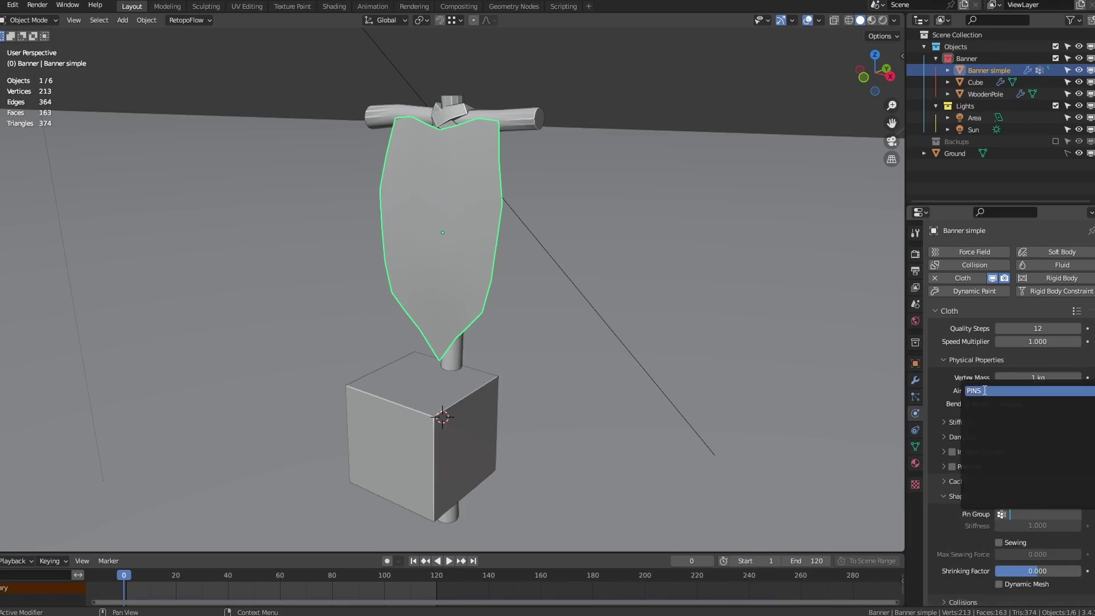
{"action": "left_click", "coordinate": [984, 391]}
- Play the pinned cloth simulation, check how the banner hangs and return to frame 0
{"action": "key", "text": "space"}
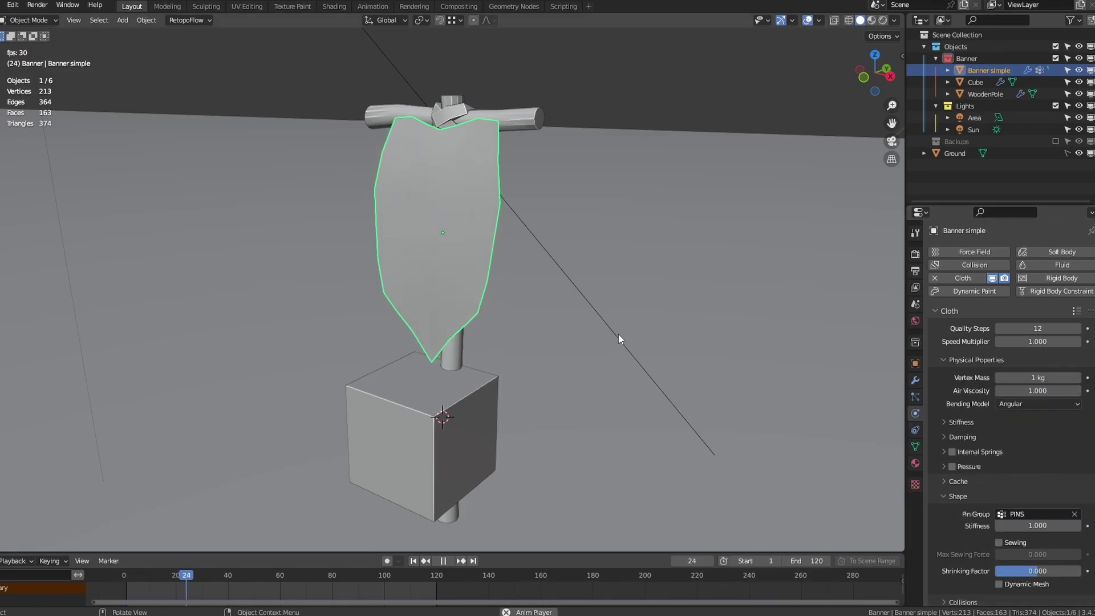
{"action": "mouse_move", "coordinate": [617, 268]}
{"action": "middle_mouse_down"}
{"action": "mouse_move", "coordinate": [546, 272]}
{"action": "mouse_move", "coordinate": [627, 272]}
{"action": "middle_mouse_up"}
{"action": "key", "text": "space"}
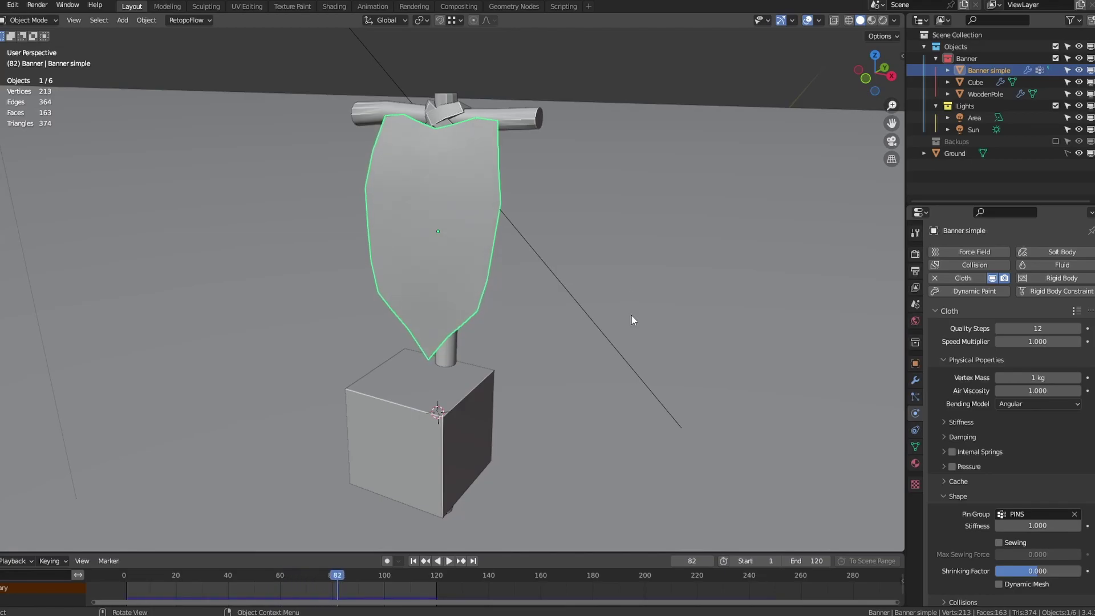
{"action": "middle_click_drag", "start_coordinate": [632, 316], "coordinate": [617, 312]}
{"action": "key", "text": "shift+Left"}
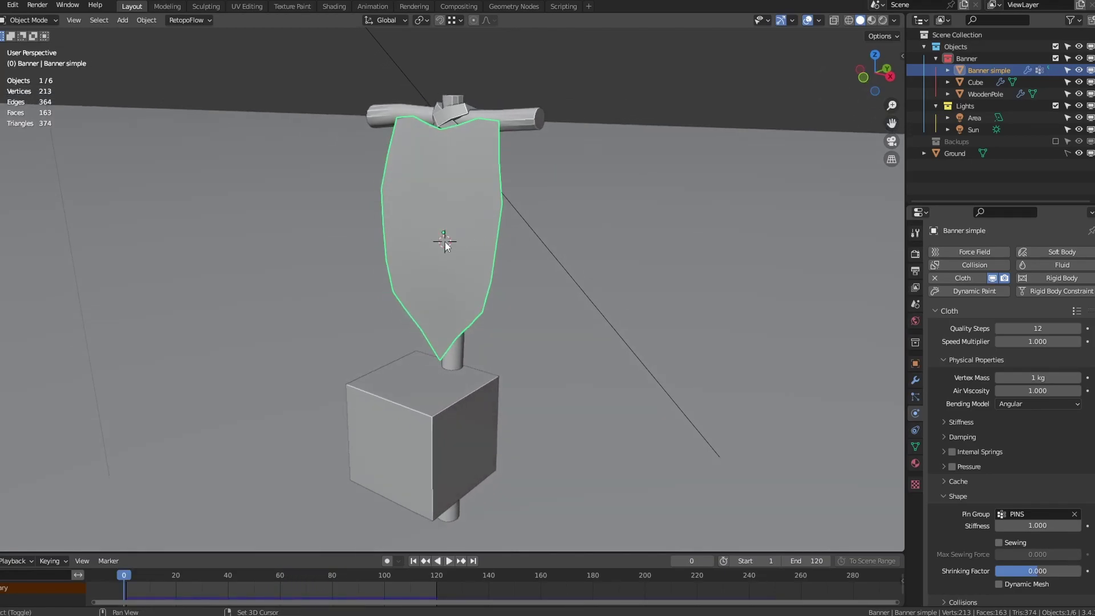
- Add a Wind force field at the middle of the banner
{"action": "key", "text": "shift+a"}
{"action": "mouse_move", "coordinate": [426, 441]}
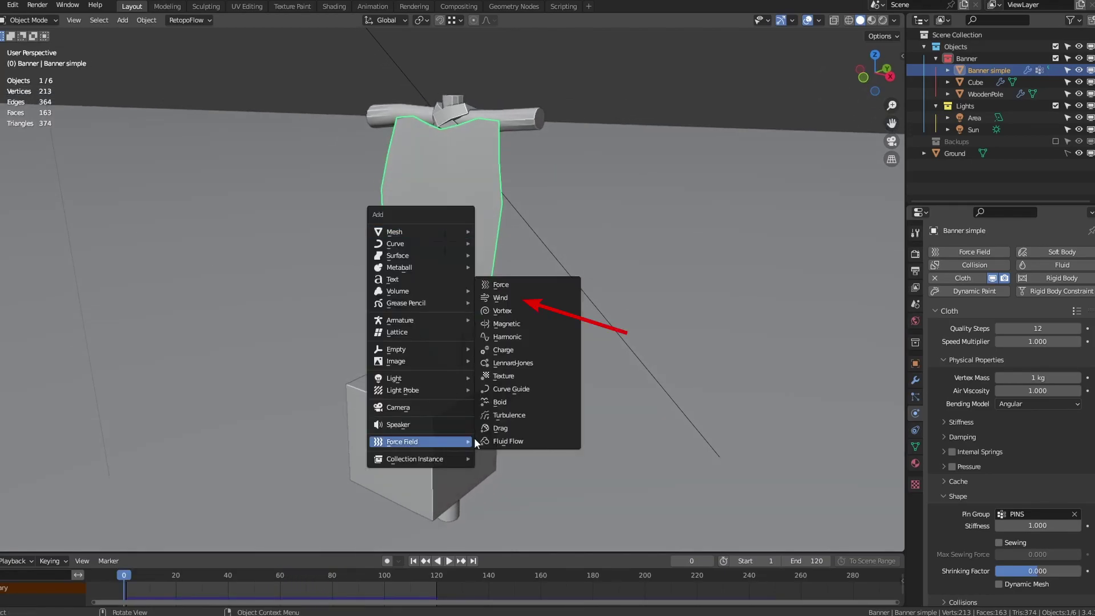
{"action": "left_click", "coordinate": [511, 298]}
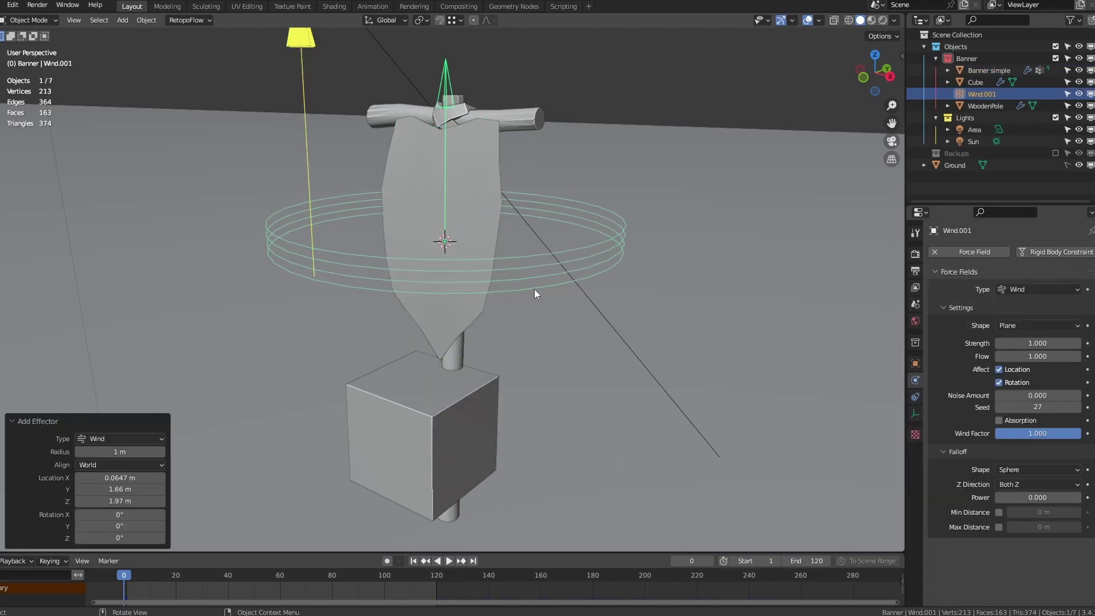
- Rotate the wind field 105° about X, move it along Y behind the banner and rotate it about -11.5° around X
{"action": "type", "text": "rx105"}
{"action": "key", "text": "Return"}
{"action": "key", "text": "g"}
{"action": "key", "text": "y"}
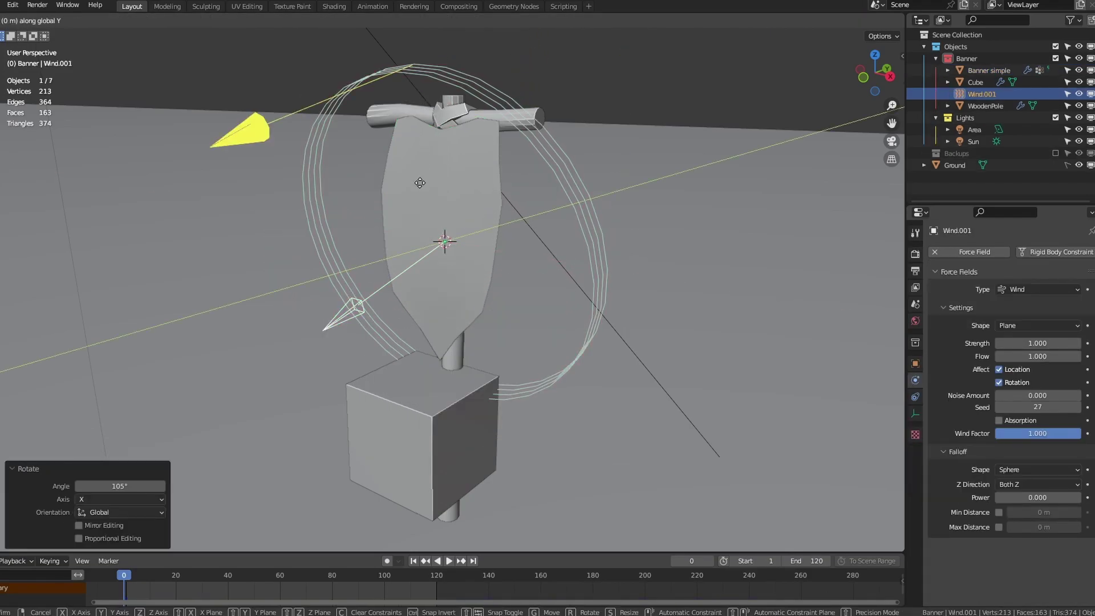
{"action": "left_click", "coordinate": [593, 121]}
{"action": "key", "text": "r"}
{"action": "key", "text": "x"}
{"action": "left_click", "coordinate": [606, 116]}
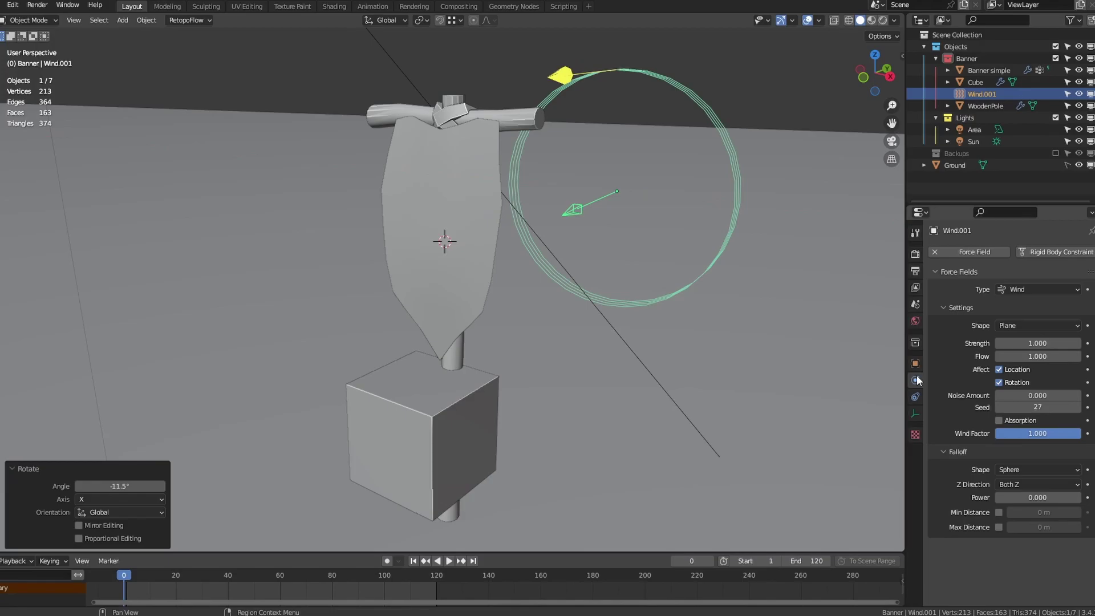
- Set the wind field's strength to 80
{"action": "left_click", "coordinate": [1034, 344]}
{"action": "type", "text": "80"}
{"action": "key", "text": "Return"}
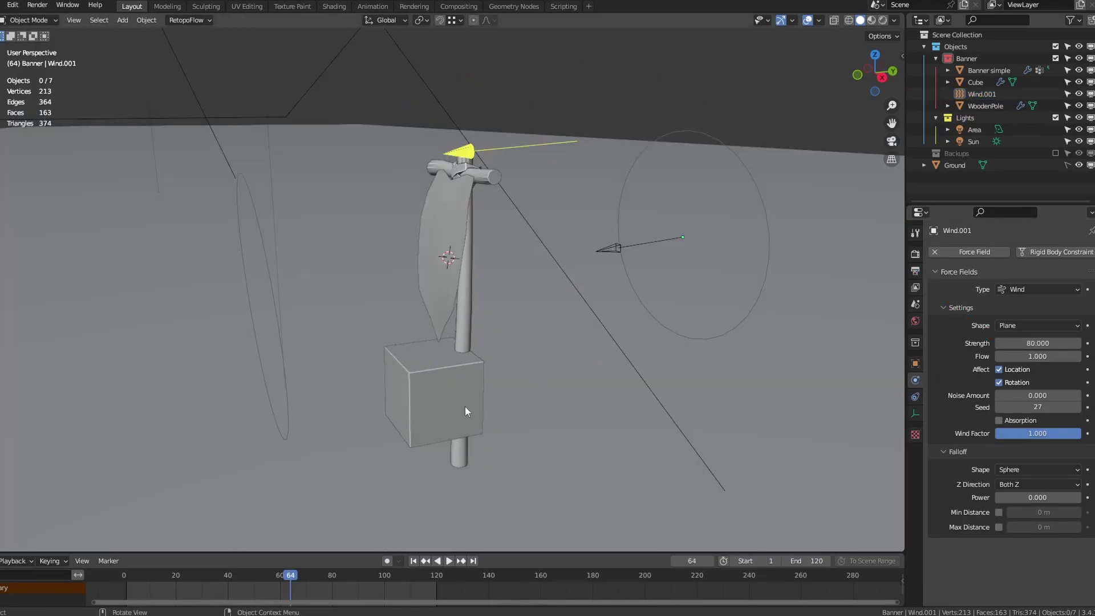
- Delete the cube standing in front of the pole
{"action": "left_click", "coordinate": [420, 402]}
{"action": "key", "text": "x"}
{"action": "left_click", "coordinate": [419, 400]}
- Play the wind simulation in rendered shading to check the banner's motion, stop it and return to solid shading
{"action": "key", "text": "space"}
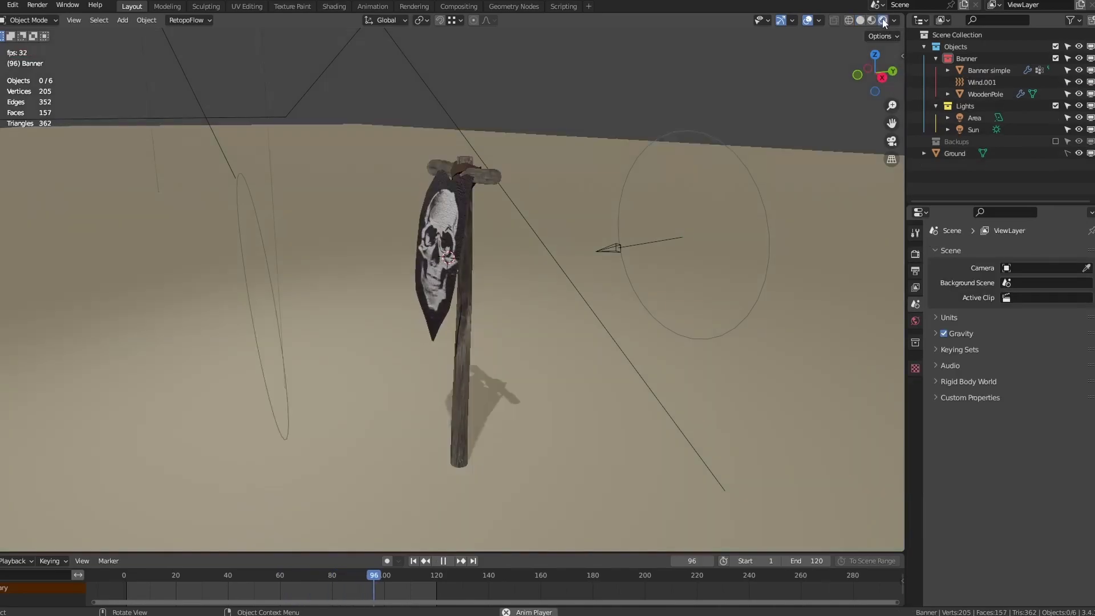
{"action": "left_click", "coordinate": [883, 20]}
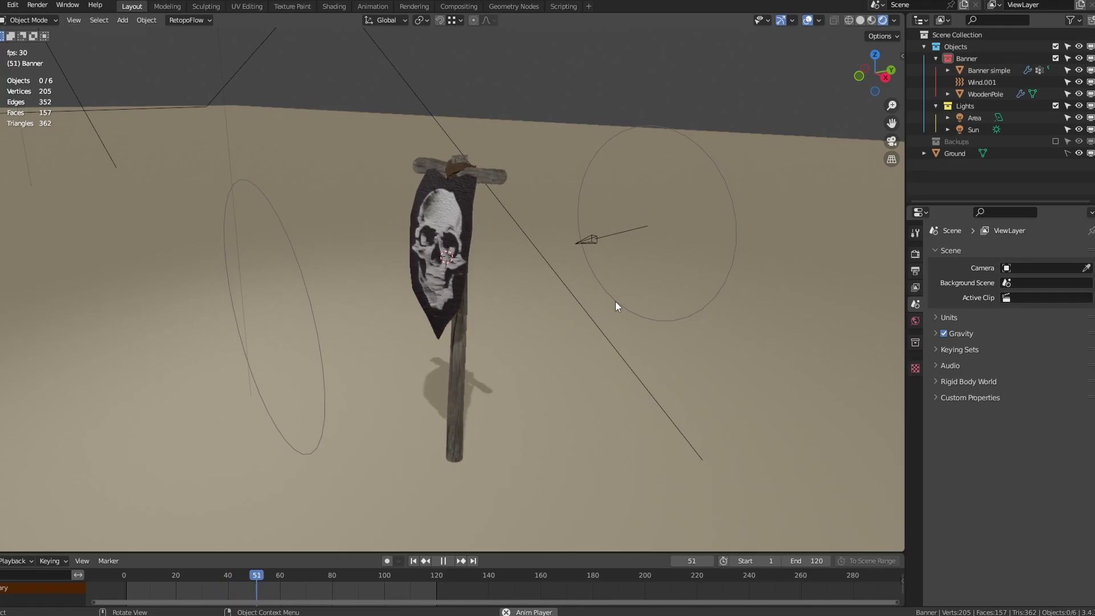
{"action": "key", "text": "space"}
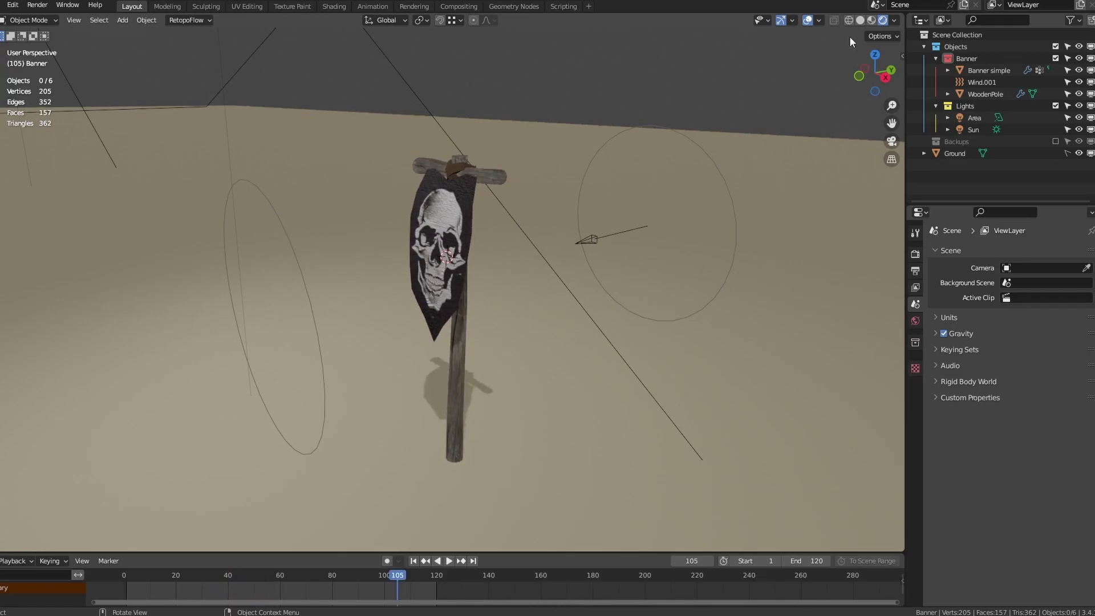
{"action": "left_click", "coordinate": [860, 20]}
- Bake the banner's cloth cache and delete all bakes
{"action": "left_click", "coordinate": [662, 244]}
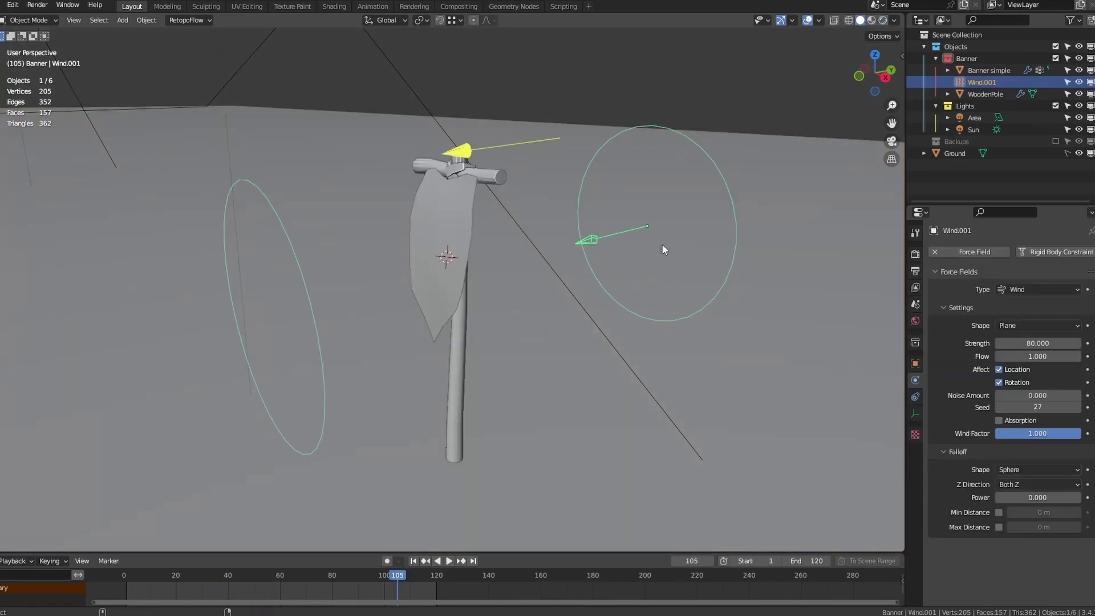
{"action": "left_click", "coordinate": [463, 221]}
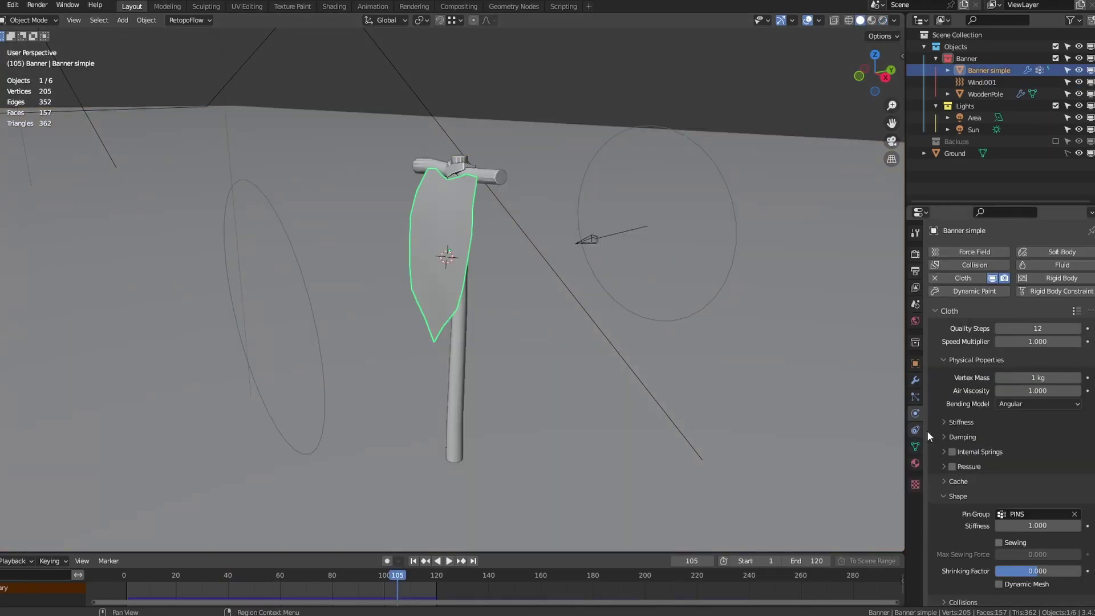
{"action": "left_click", "coordinate": [959, 480]}
{"action": "scroll", "coordinate": [980, 434], "scroll_direction": "down", "scroll_amount": 4}
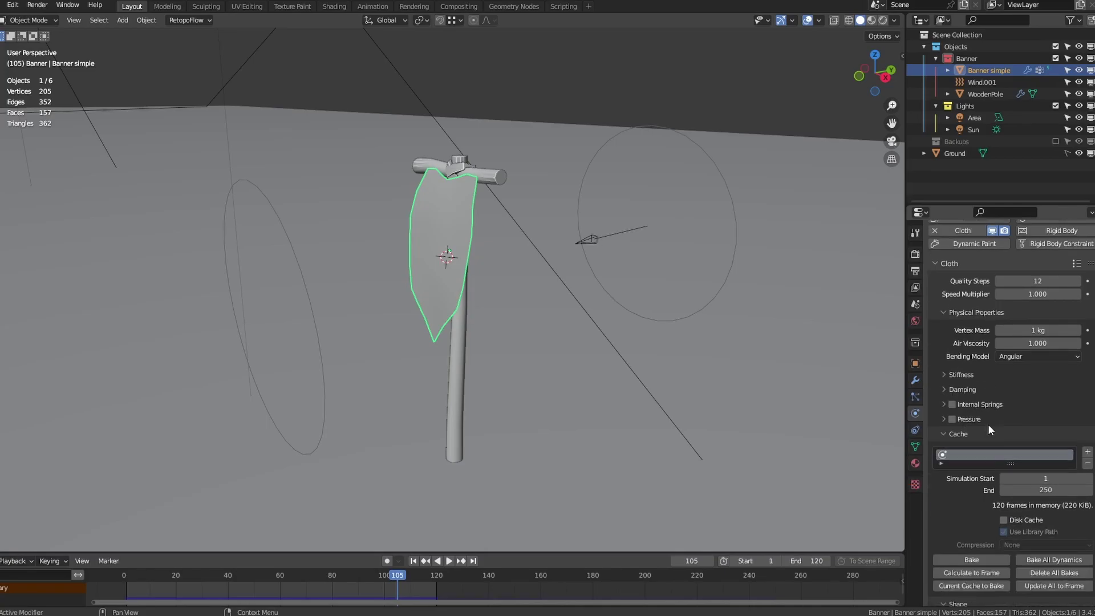
{"action": "left_click", "coordinate": [987, 512]}
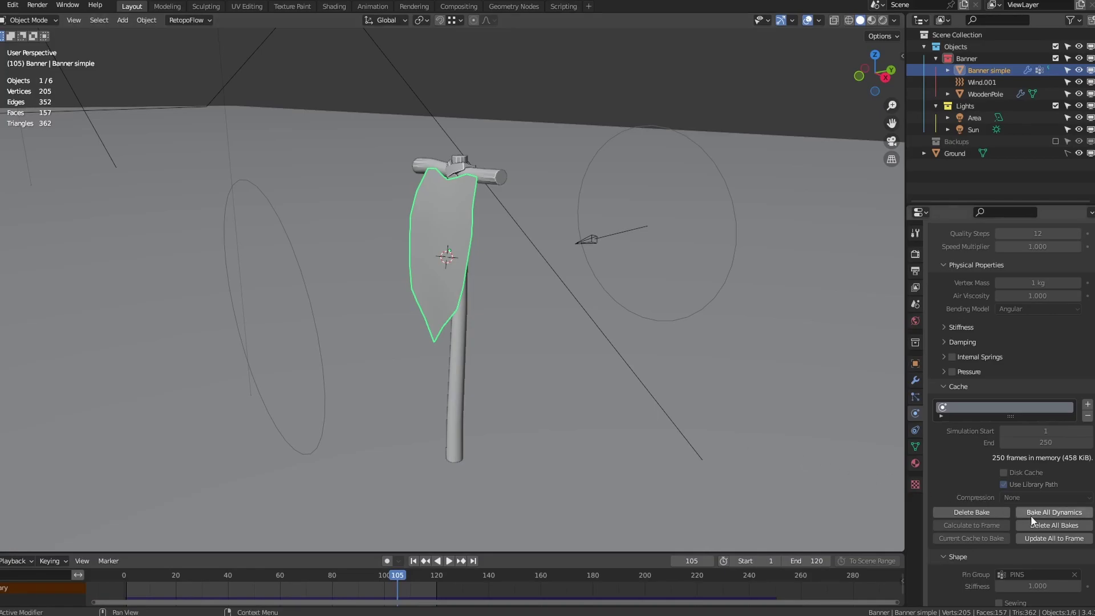
{"action": "left_click", "coordinate": [1042, 525]}
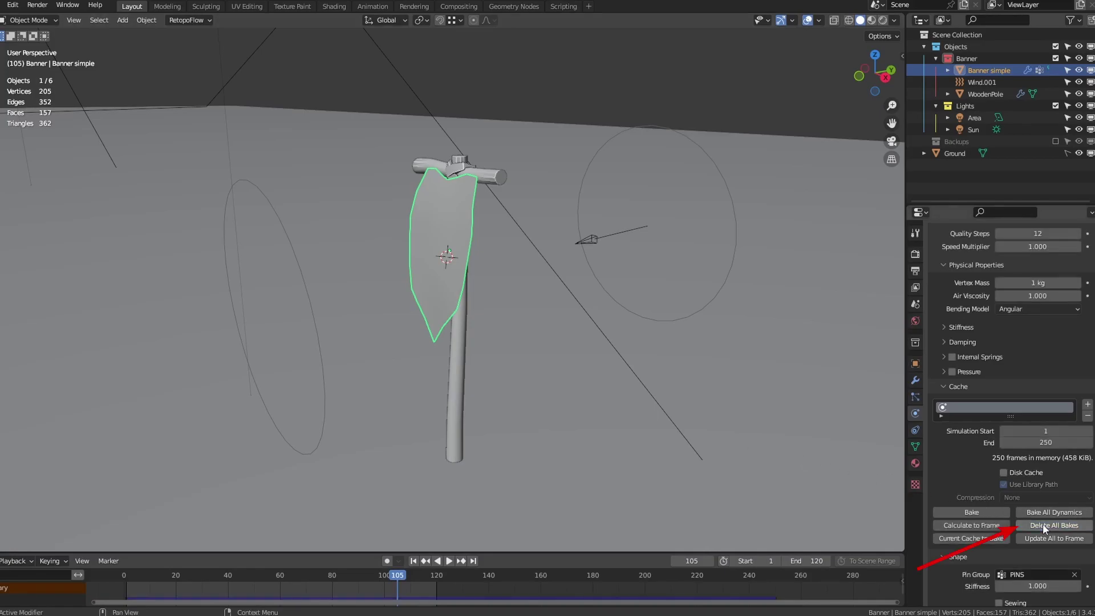
- Set the banner's cloth cache end frame to 120, bake the simulation and play it
{"action": "left_click", "coordinate": [1059, 448]}
{"action": "type", "text": "120"}
{"action": "key", "text": "Return"}
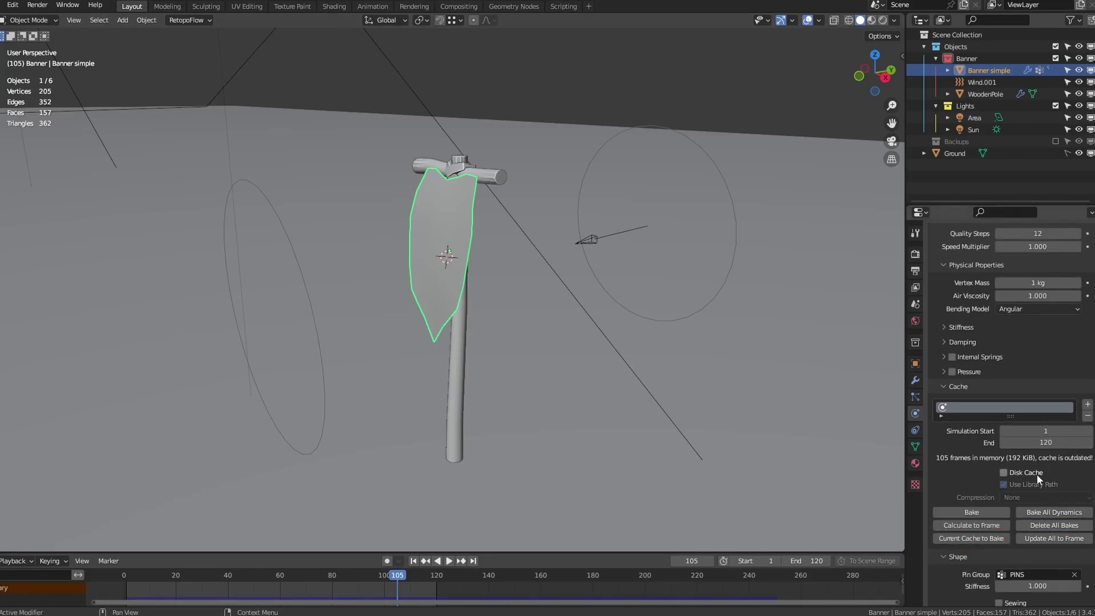
{"action": "left_click", "coordinate": [998, 513]}
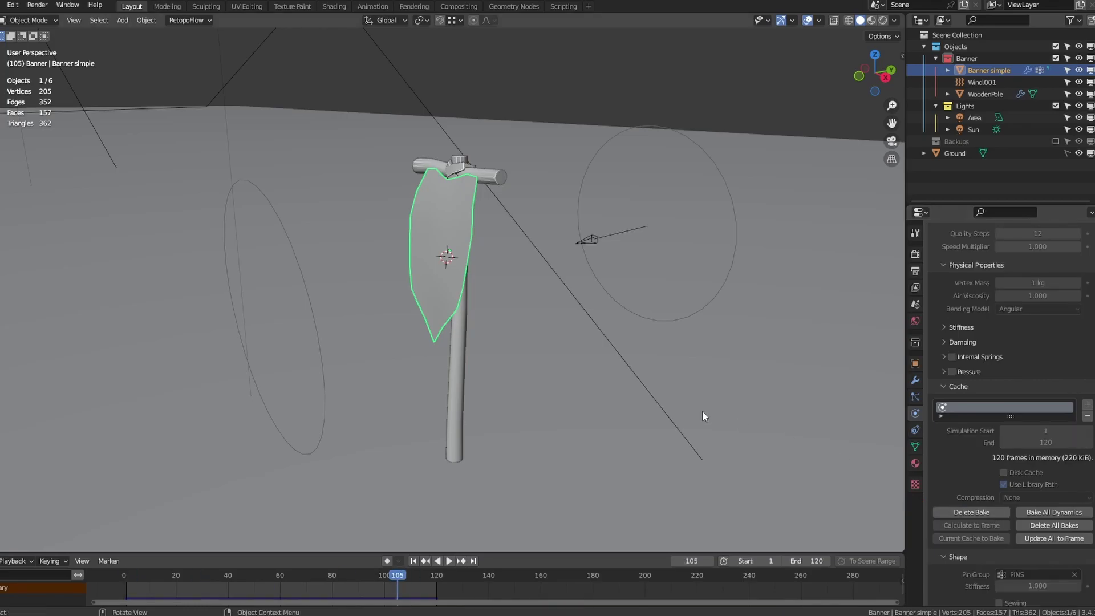
{"action": "key", "text": "space"}
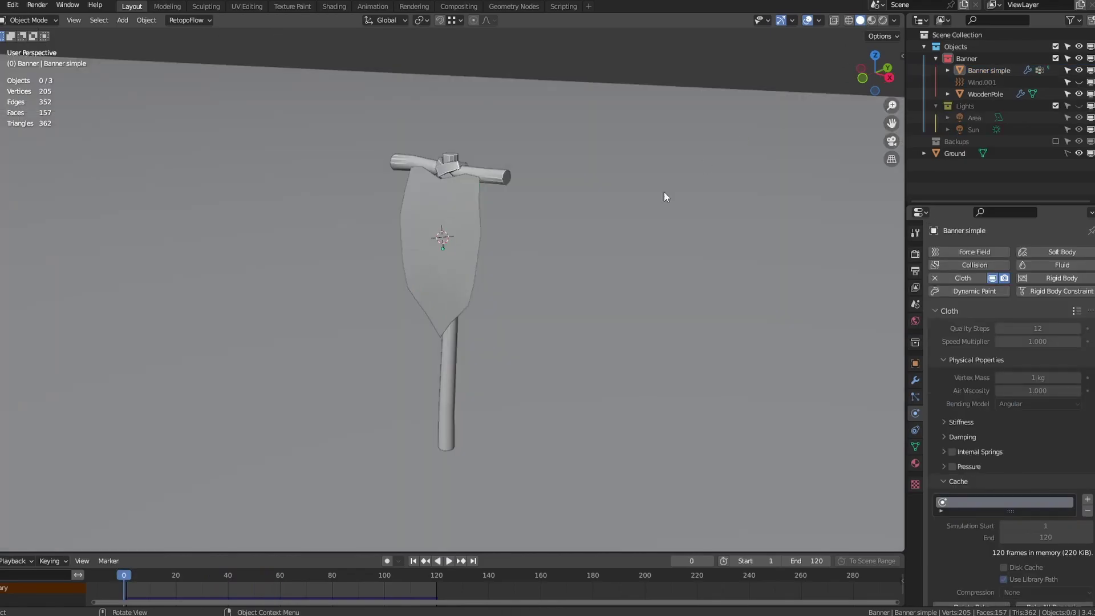
- Snap the 3D cursor to the banner and add a single-bone armature there
{"action": "left_click", "coordinate": [435, 292]}
{"action": "key", "text": "shift+s"}
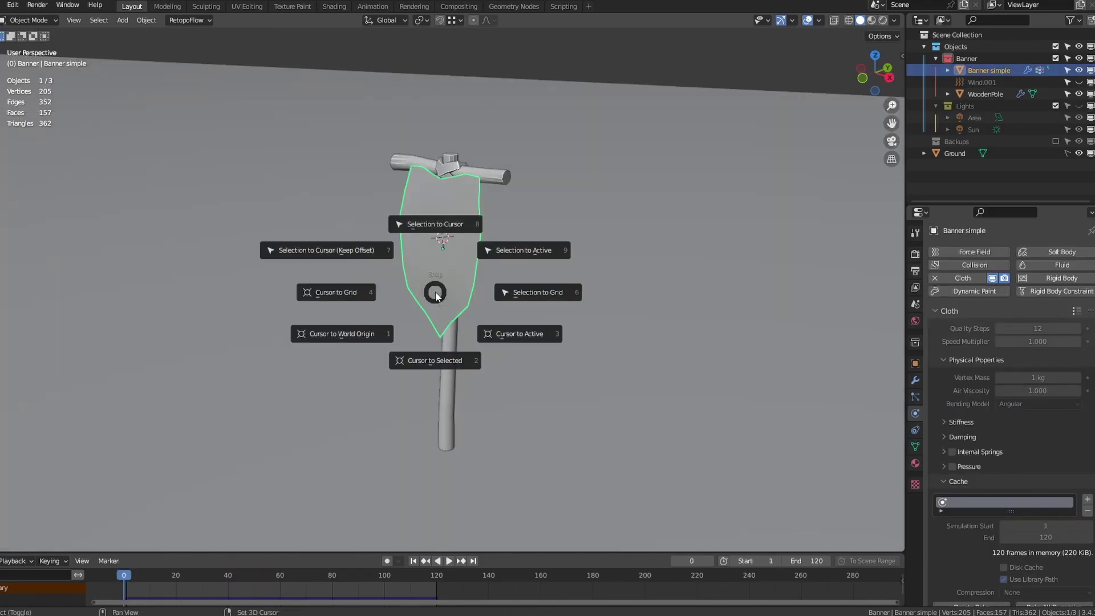
{"action": "left_click", "coordinate": [449, 358]}
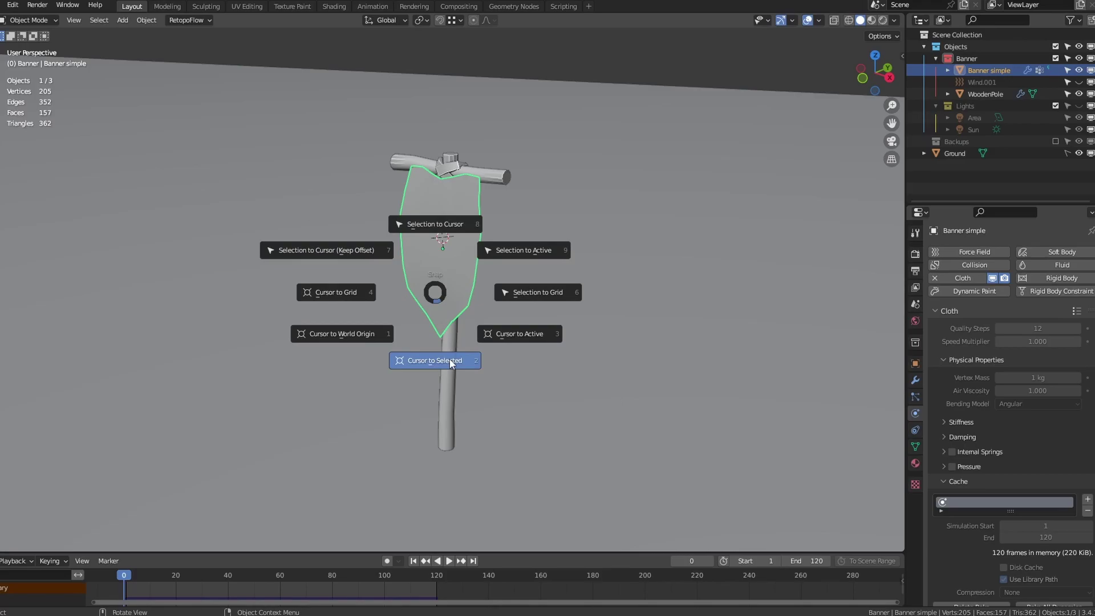
{"action": "left_click", "coordinate": [449, 361]}
{"action": "key", "text": "shift+a"}
{"action": "mouse_move", "coordinate": [441, 256]}
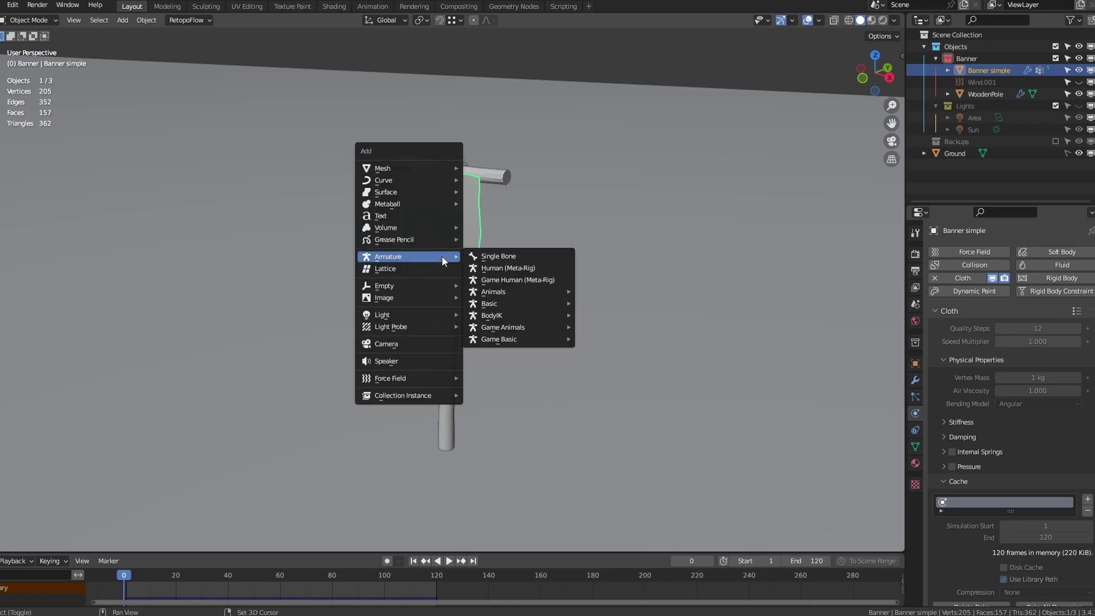
{"action": "left_click", "coordinate": [480, 254]}
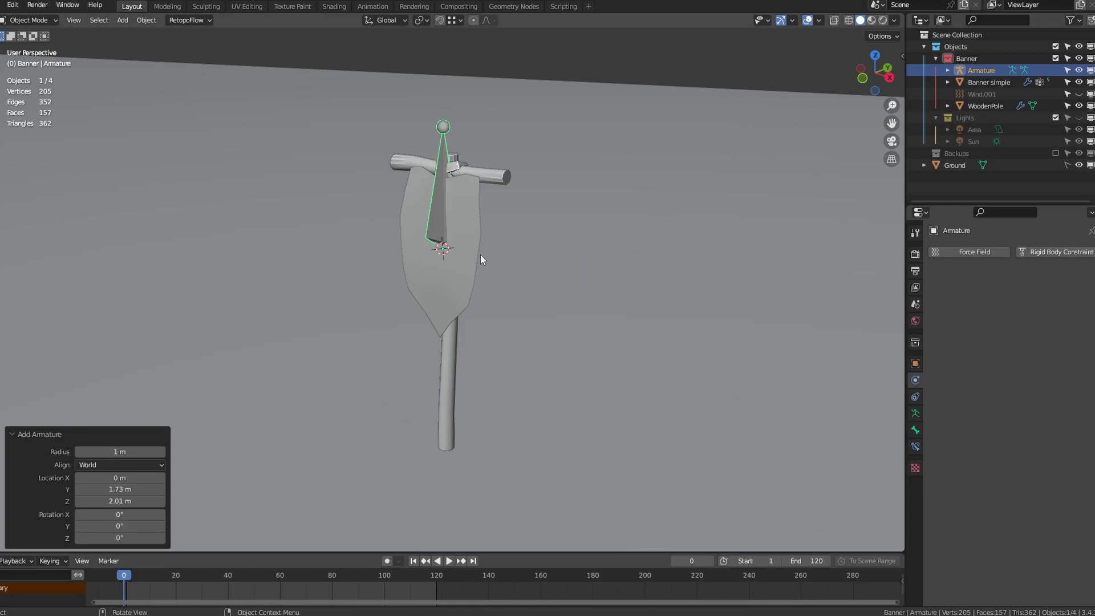
- Enter Edit Mode on the armature in front view and set it to display In Front
{"action": "key", "text": "grave"}
{"action": "left_click", "coordinate": [418, 158]}
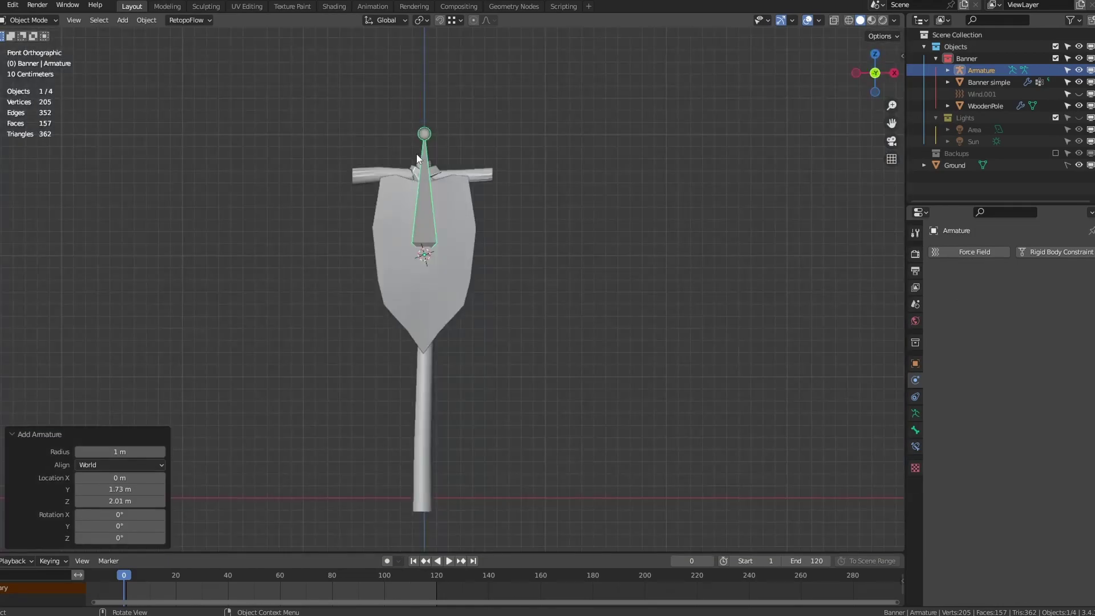
{"action": "key", "text": "ctrl+Tab"}
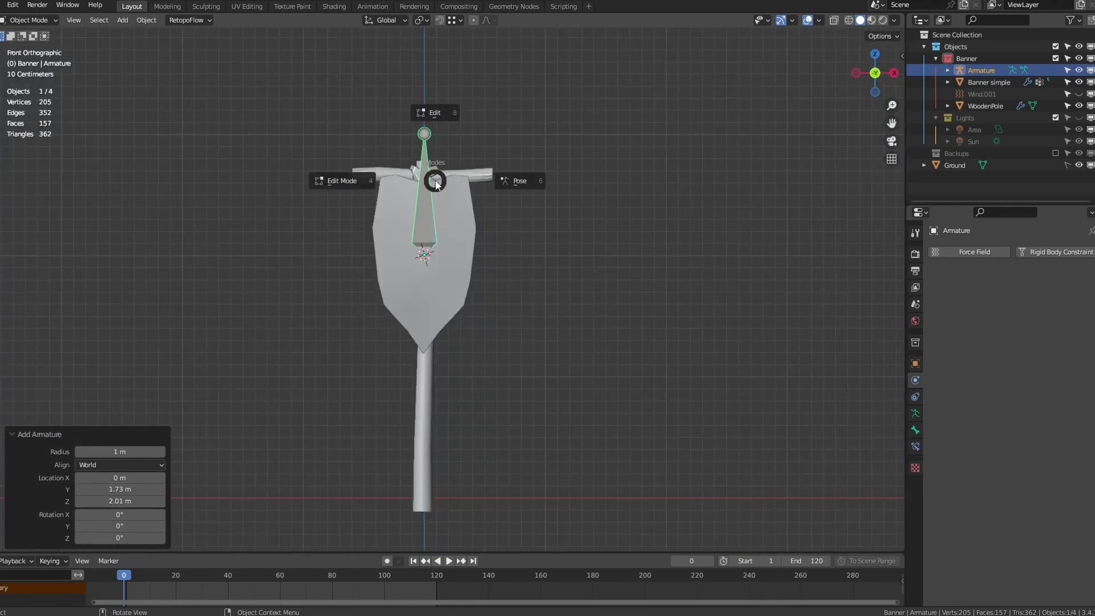
{"action": "left_click", "coordinate": [432, 115]}
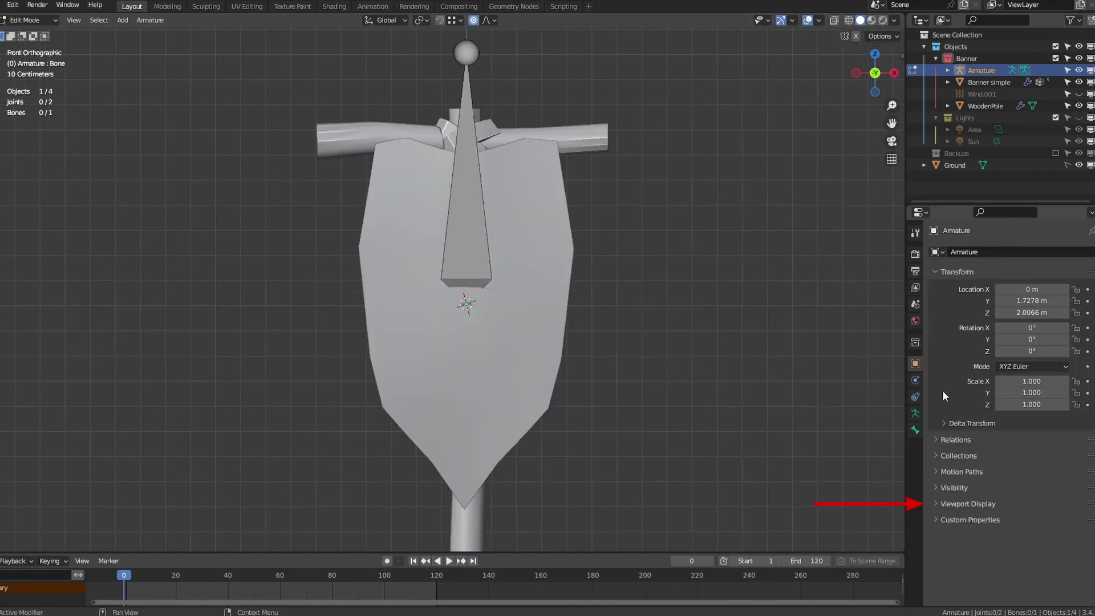
{"action": "left_click", "coordinate": [964, 504]}
{"action": "left_click", "coordinate": [1014, 546]}
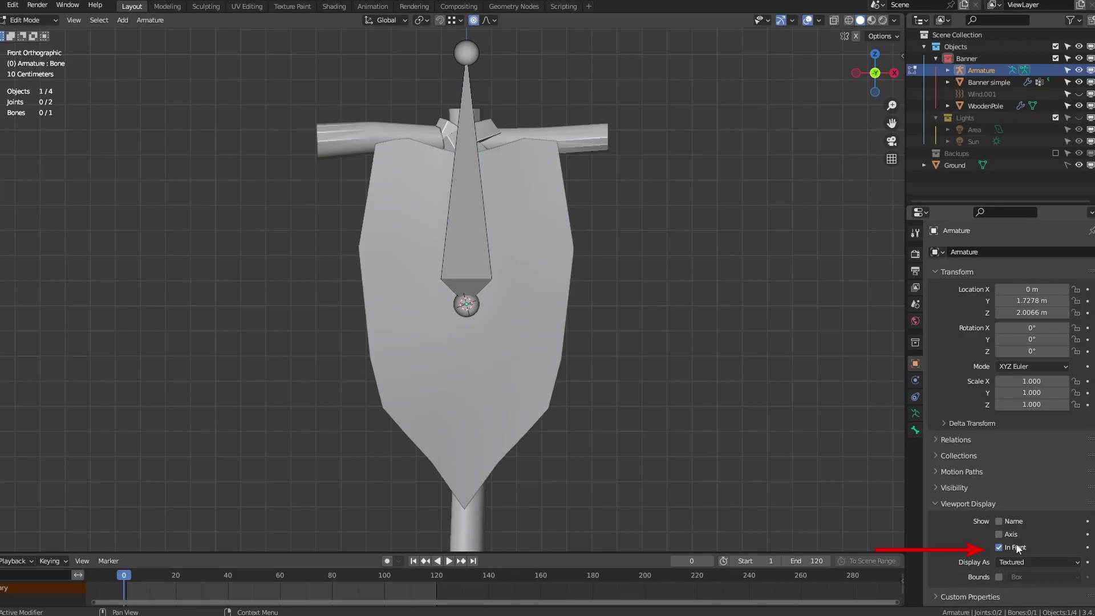
- Move the bone's ends along Z so it runs from the banner's top edge down to its lower tip
{"action": "left_click", "coordinate": [511, 38]}
{"action": "key", "text": "g"}
{"action": "key", "text": "z"}
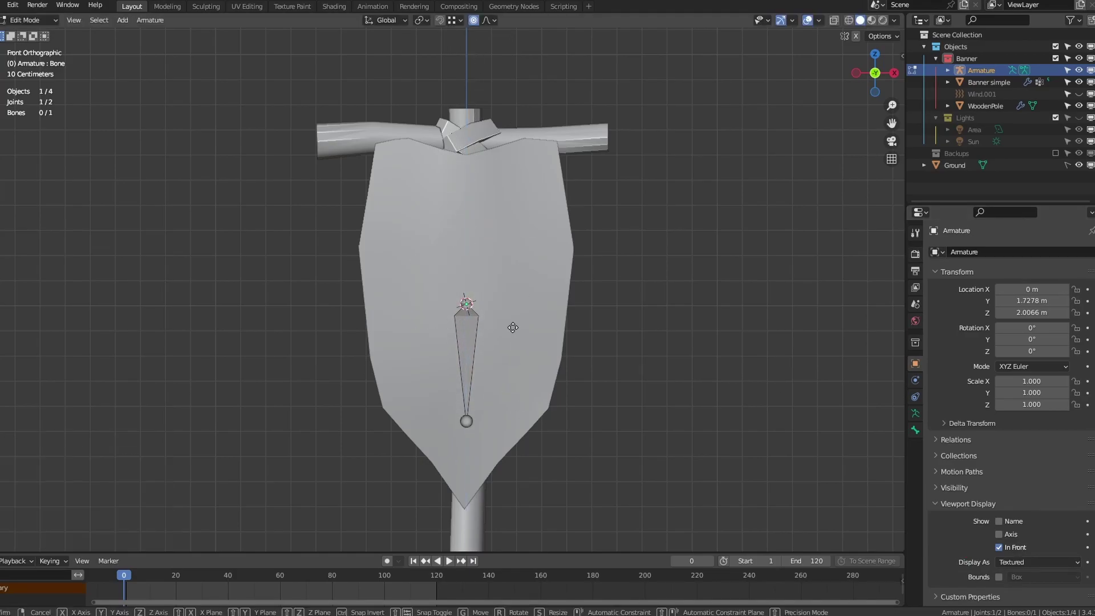
{"action": "left_click", "coordinate": [523, 195]}
{"action": "left_click", "coordinate": [477, 415]}
{"action": "key", "text": "g"}
{"action": "key", "text": "z"}
{"action": "left_click", "coordinate": [491, 466]}
- Name the bone Center and subdivide it with 3 cuts
{"action": "left_click", "coordinate": [468, 242]}
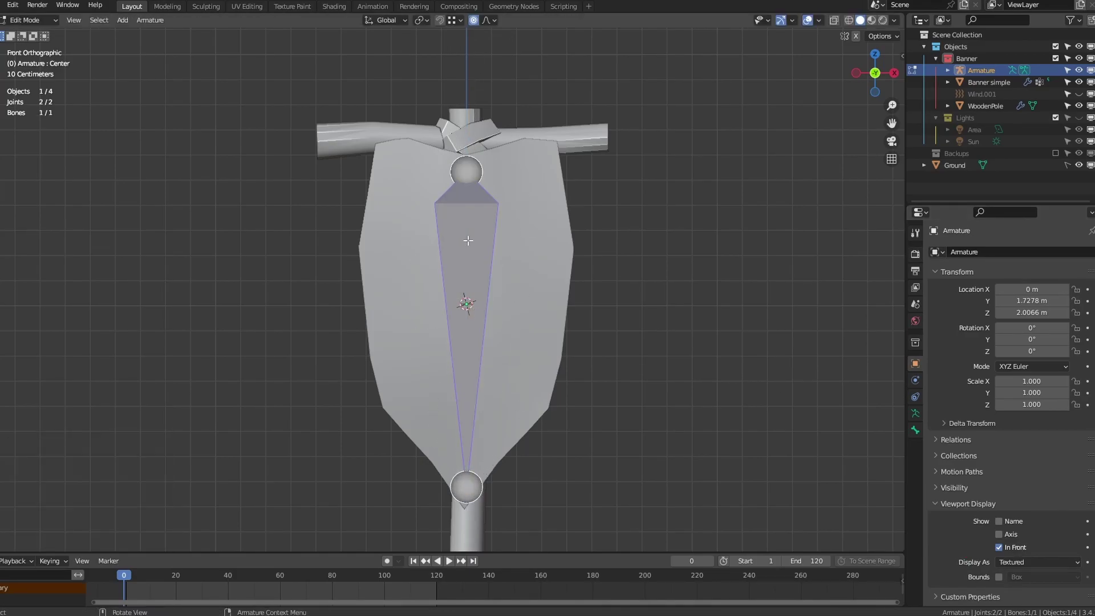
{"action": "right_click", "coordinate": [468, 241]}
{"action": "left_click", "coordinate": [468, 240]}
{"action": "left_click", "coordinate": [160, 536]}
{"action": "left_click", "coordinate": [160, 536]}
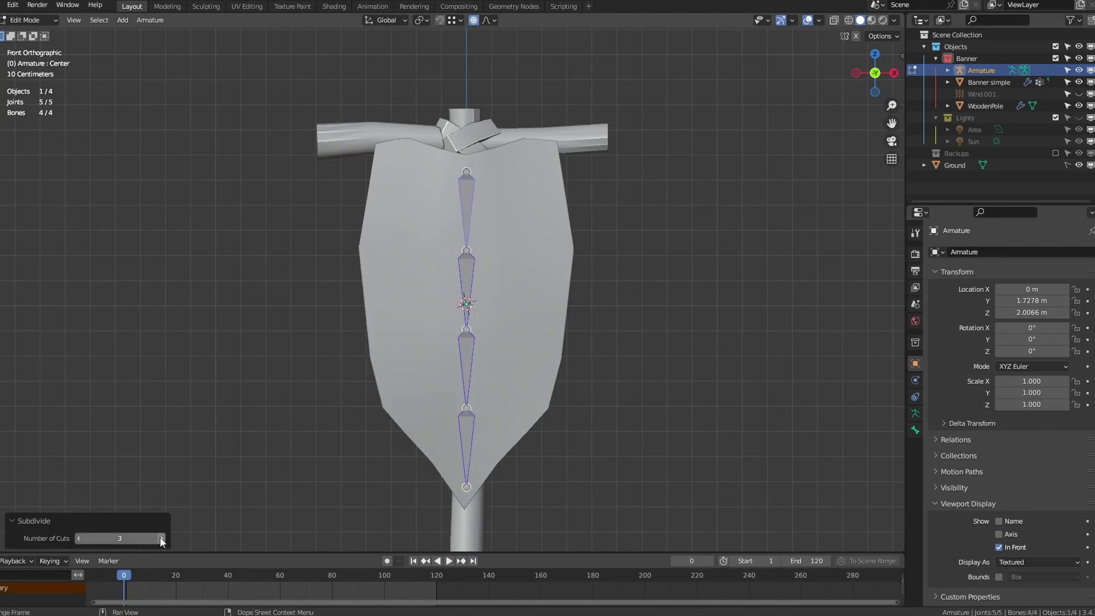
- Rename the two upper bones of the central chain Center1 and Center2, from top to bottom
{"action": "left_click", "coordinate": [465, 198]}
{"action": "key", "text": "F2"}
{"action": "left_click", "coordinate": [464, 197]}
{"action": "key", "text": "Return"}
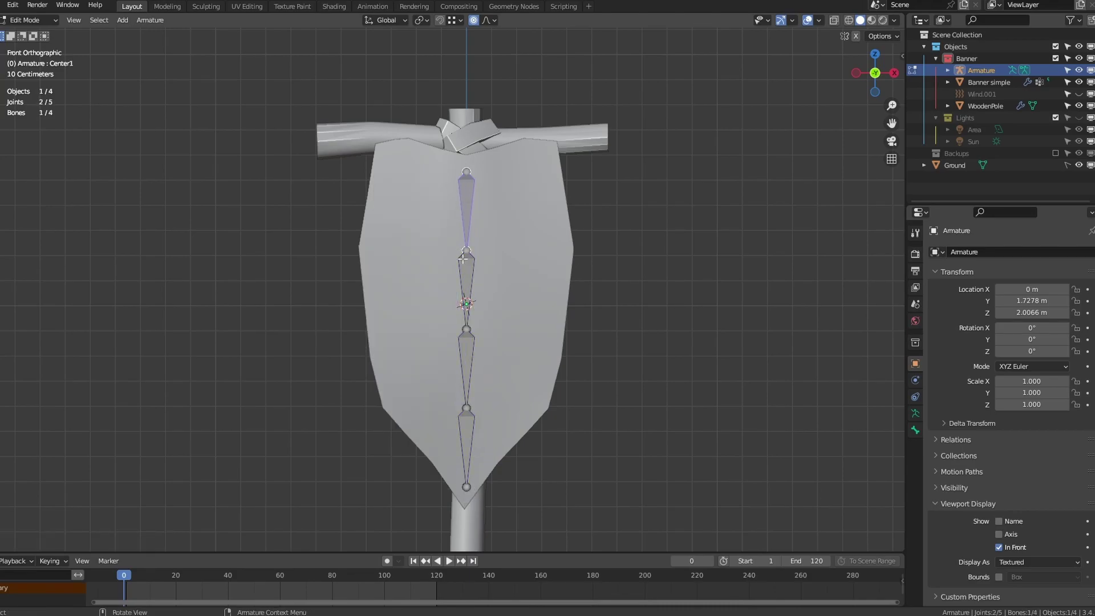
{"action": "left_click", "coordinate": [464, 259]}
{"action": "key", "text": "F2"}
{"action": "type", "text": "Center"}
{"action": "type", "text": "2"}
{"action": "key", "text": "Return"}
- Rename the two lower bones of the central chain Center3 and Center4, from top to bottom
{"action": "left_click", "coordinate": [468, 345]}
{"action": "key", "text": "F2"}
{"action": "type", "text": "Center1"}
{"action": "key", "text": "BackSpace"}
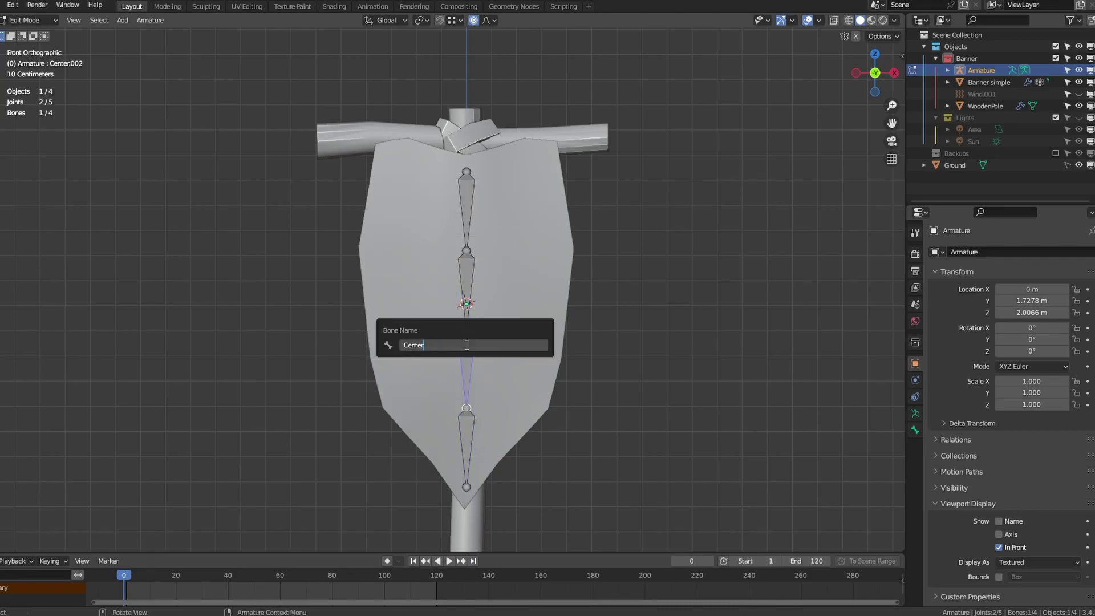
{"action": "type", "text": "3"}
{"action": "key", "text": "Return"}
{"action": "left_click", "coordinate": [473, 420]}
{"action": "key", "text": "F2"}
{"action": "type", "text": "Center1"}
{"action": "key", "text": "BackSpace"}
{"action": "type", "text": "4"}
{"action": "key", "text": "Return"}
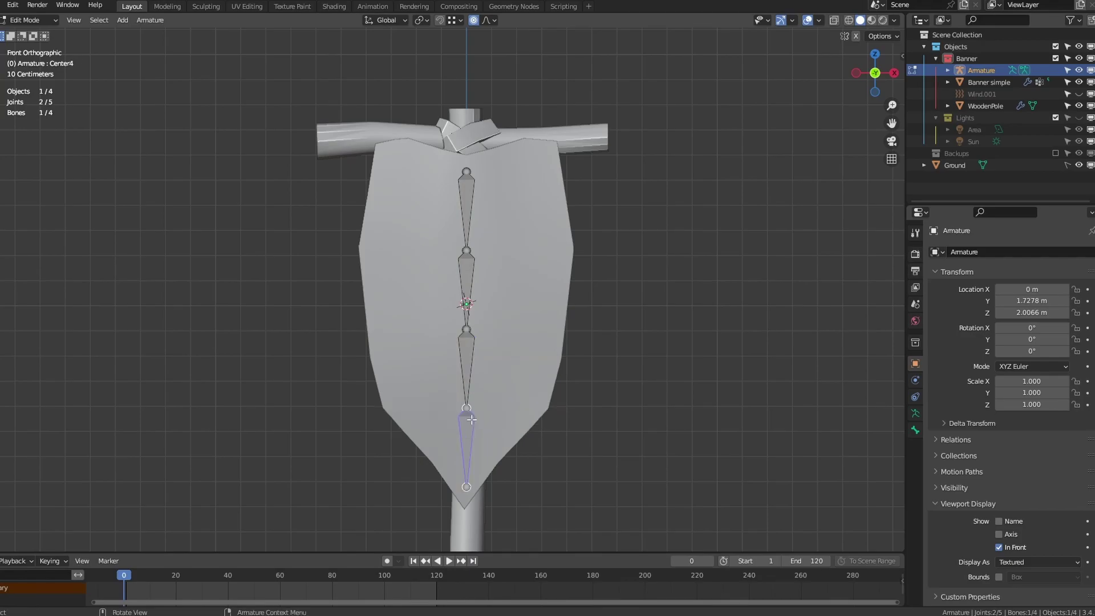
- Add a single bone and place it pointing down beside Center1, near the banner's upper right edge
{"action": "left_click", "coordinate": [123, 21]}
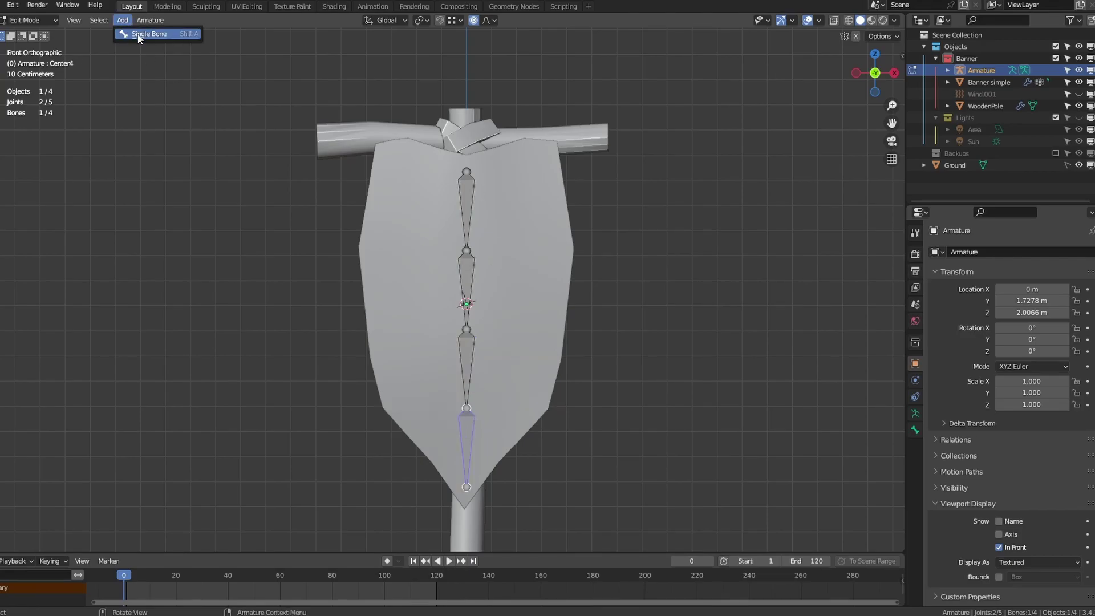
{"action": "left_click", "coordinate": [138, 36]}
{"action": "left_click", "coordinate": [464, 56]}
{"action": "key", "text": "g"}
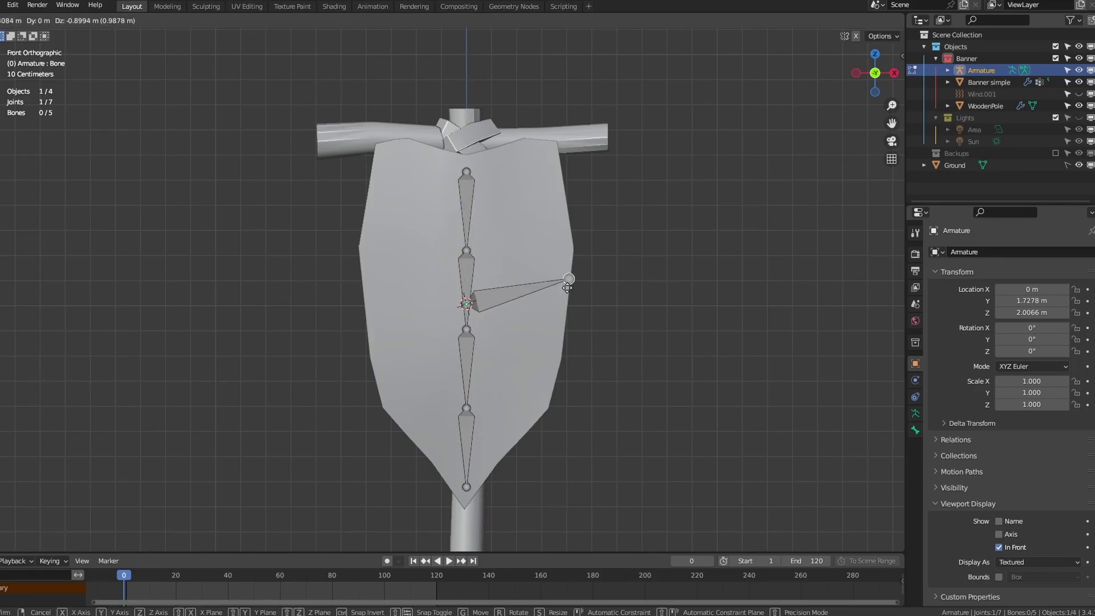
{"action": "left_click", "coordinate": [545, 286]}
{"action": "left_click", "coordinate": [488, 302]}
{"action": "key", "text": "g"}
{"action": "left_click", "coordinate": [557, 168]}
{"action": "left_click", "coordinate": [619, 151]}
{"action": "key", "text": "g"}
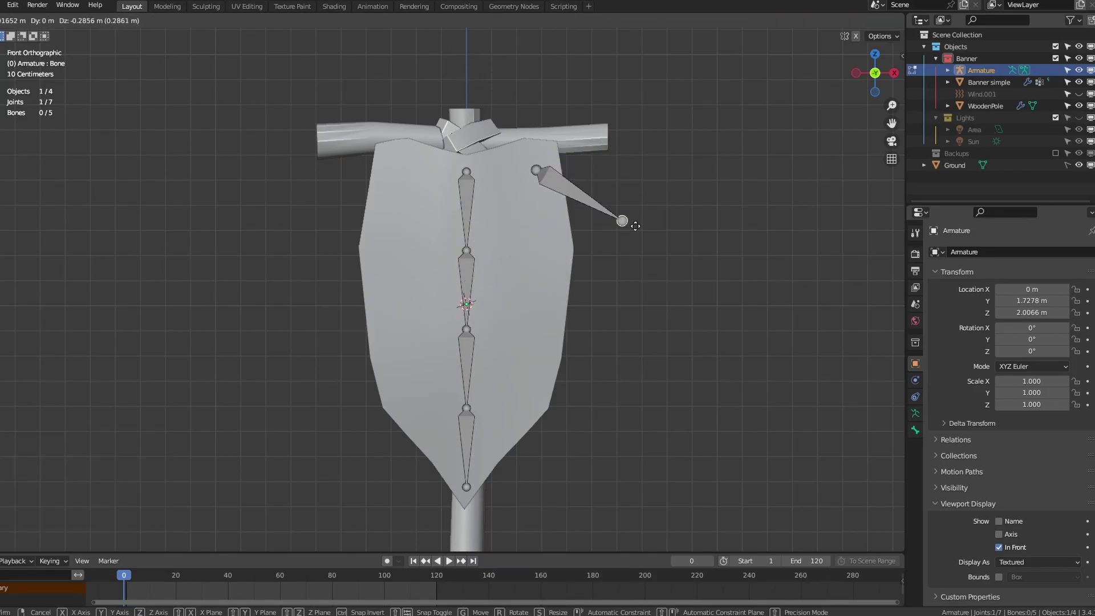
{"action": "left_click", "coordinate": [563, 249]}
- Rename the new side bone Side1.L
{"action": "left_click", "coordinate": [544, 196]}
{"action": "key", "text": "F2"}
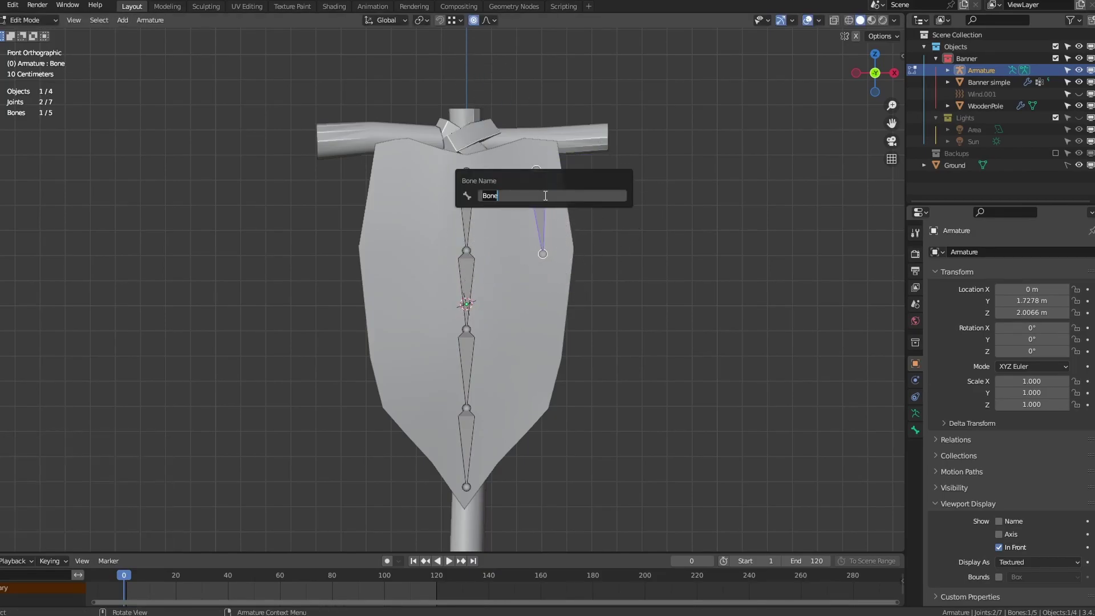
{"action": "type", "text": "Side.L"}
{"action": "key", "text": "Return"}
- Extrude two more bones downward from Side1.L, following the banner's edge toward its lower tip
{"action": "left_click", "coordinate": [542, 253]}
{"action": "key", "text": "e"}
{"action": "left_click", "coordinate": [536, 373]}
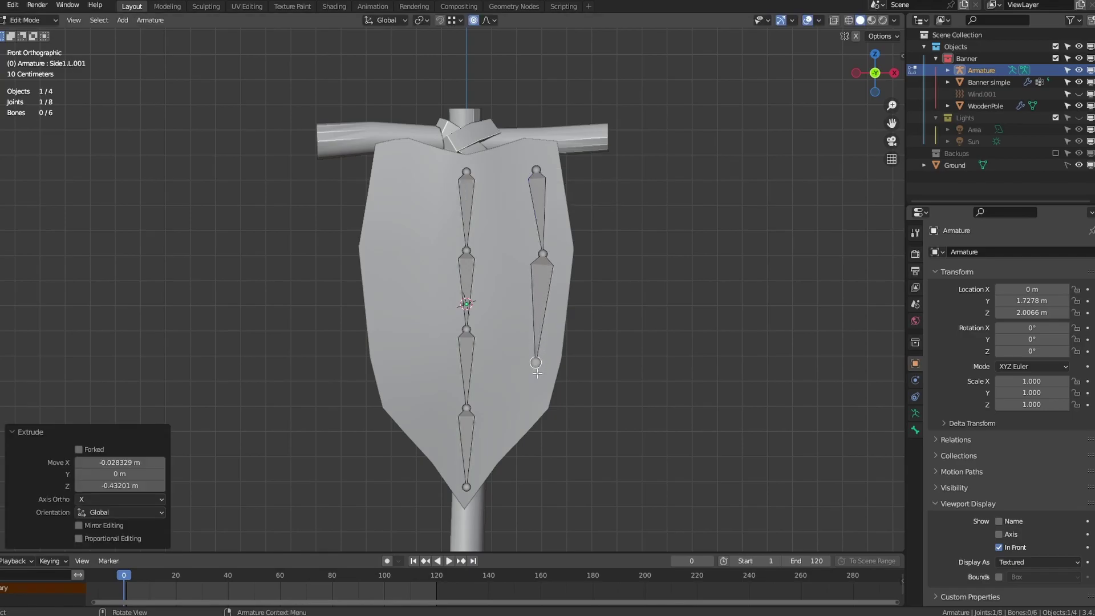
{"action": "key", "text": "e"}
{"action": "left_click", "coordinate": [502, 439]}
- Rename the middle bone of the side chain Side2.L
{"action": "left_click", "coordinate": [538, 308]}
{"action": "key", "text": "F2"}
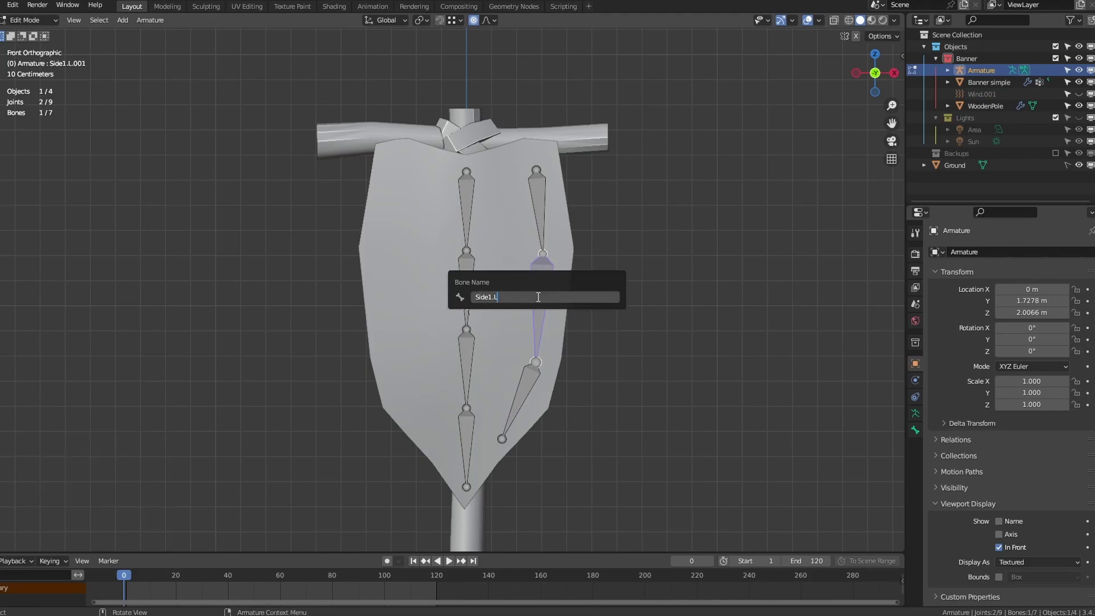
{"action": "key", "text": "Left"}
{"action": "key", "text": "Left"}
{"action": "key", "text": "BackSpace"}
{"action": "type", "text": "2"}
{"action": "key", "text": "Return"}
- Rename the lowest bone of the side chain Side3.L
{"action": "left_click", "coordinate": [529, 368]}
{"action": "key", "text": "F2"}
{"action": "key", "text": "Right"}
{"action": "key", "text": "BackSpace"}
{"action": "key", "text": "BackSpace"}
{"action": "key", "text": "BackSpace"}
{"action": "key", "text": "BackSpace"}
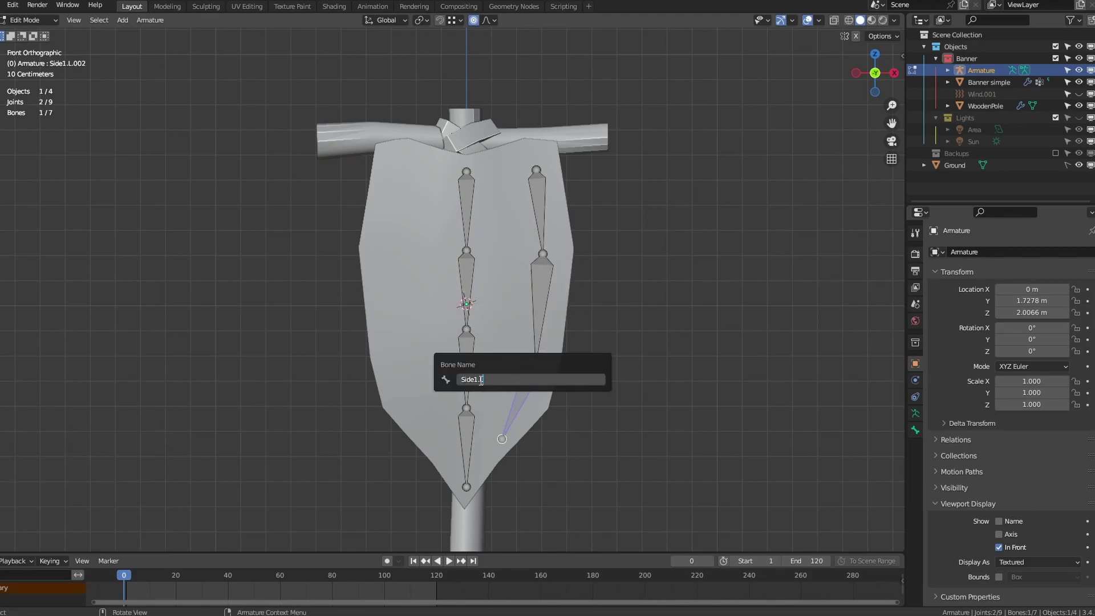
{"action": "type", "text": "3"}
{"action": "key", "text": "Return"}
- Symmetrize the three selected .L side bones across the banner and check the names of the mirrored bones
{"action": "left_click_drag", "start_coordinate": [609, 414], "coordinate": [541, 173]}
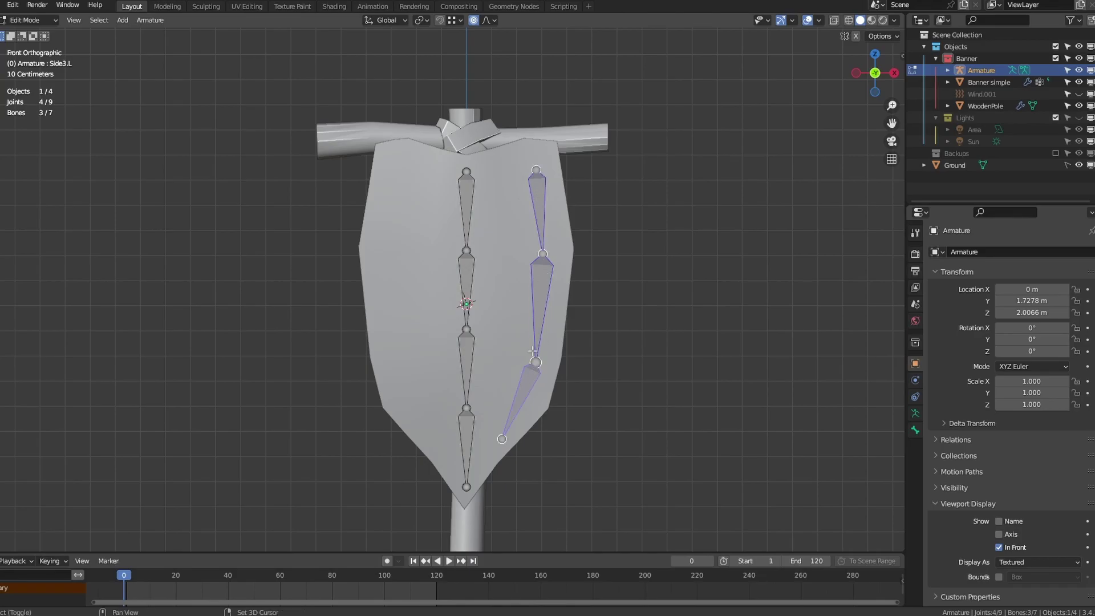
{"action": "right_click", "coordinate": [542, 284]}
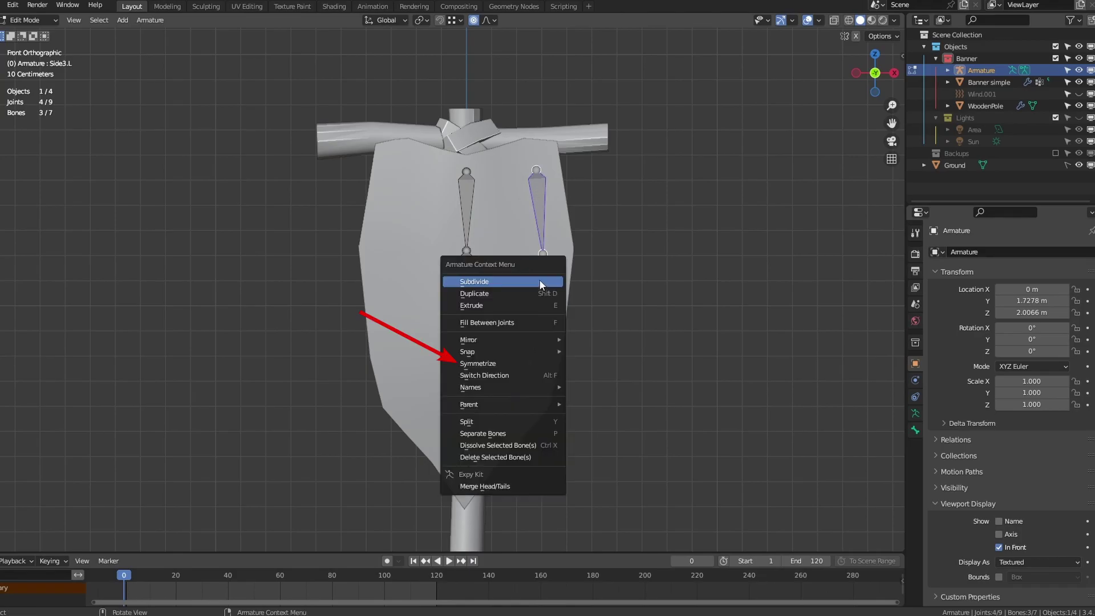
{"action": "left_click", "coordinate": [526, 364]}
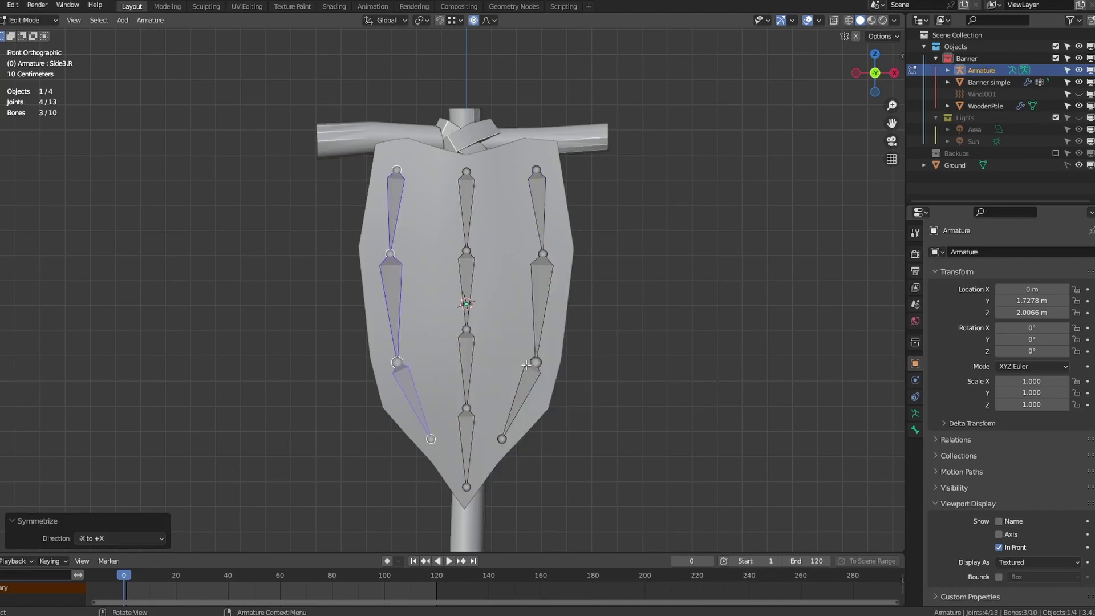
{"action": "left_click", "coordinate": [404, 196]}
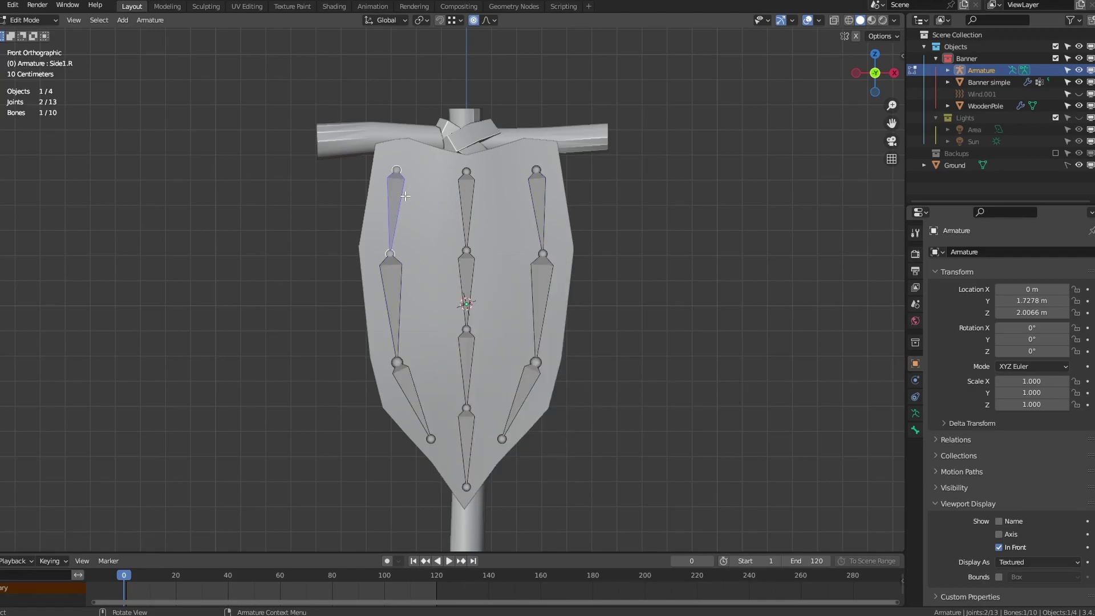
{"action": "key", "text": "F2"}
{"action": "left_click", "coordinate": [391, 273]}
{"action": "key", "text": "F2"}
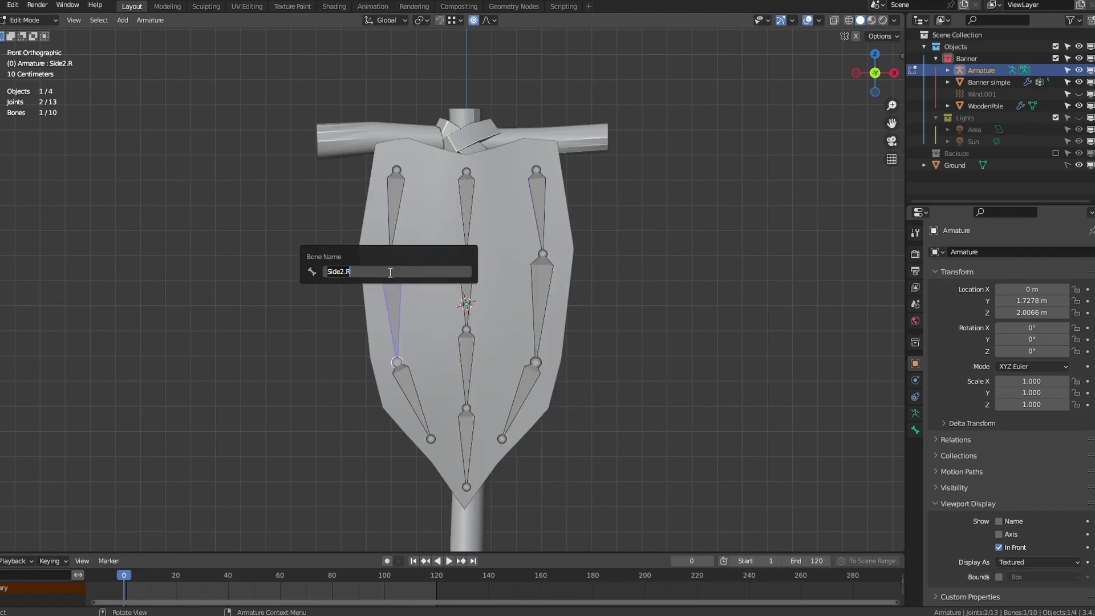
{"action": "left_click", "coordinate": [405, 385]}
{"action": "key", "text": "F2"}
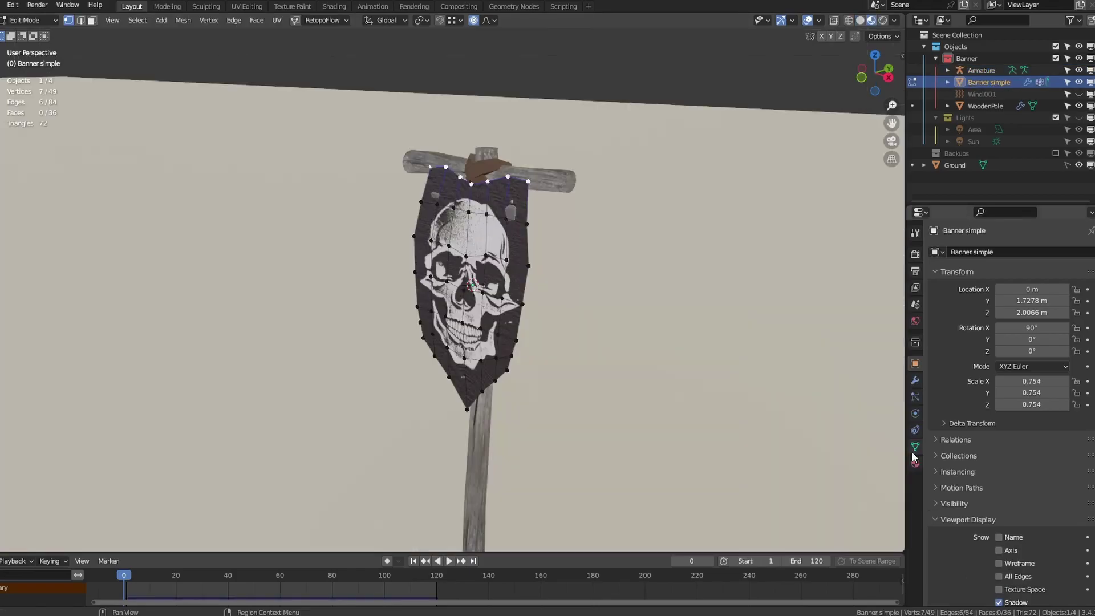
- Add four vertex groups to the Banner simple mesh, named Center1, Center2, Center3 and Center4
{"action": "left_click", "coordinate": [914, 449]}
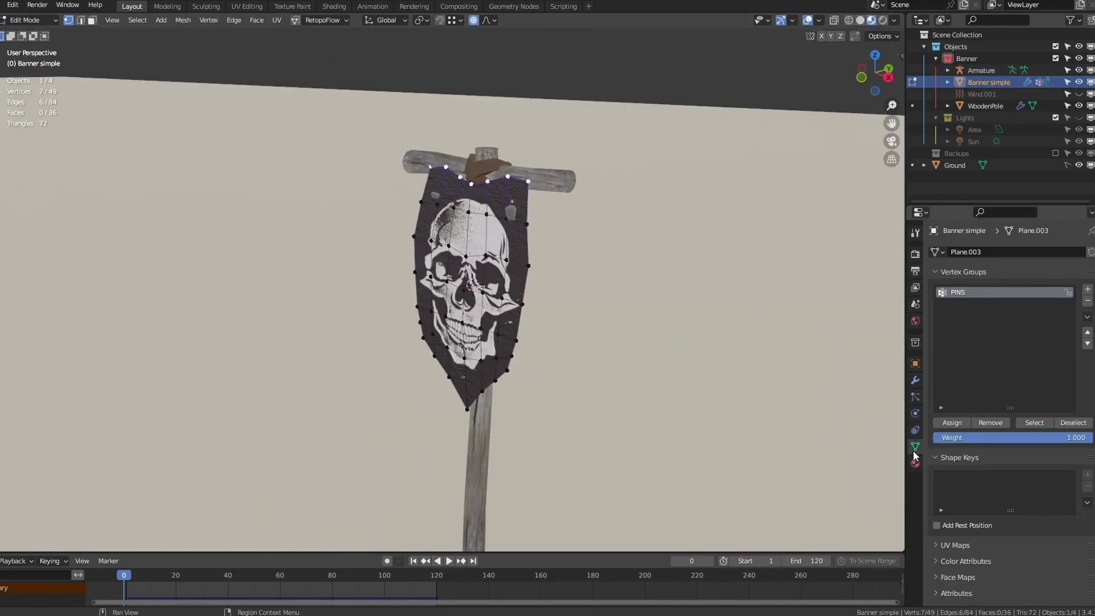
{"action": "left_click", "coordinate": [1087, 289]}
{"action": "double_click", "coordinate": [970, 304]}
{"action": "type", "text": "Center1"}
{"action": "key", "text": "Return"}
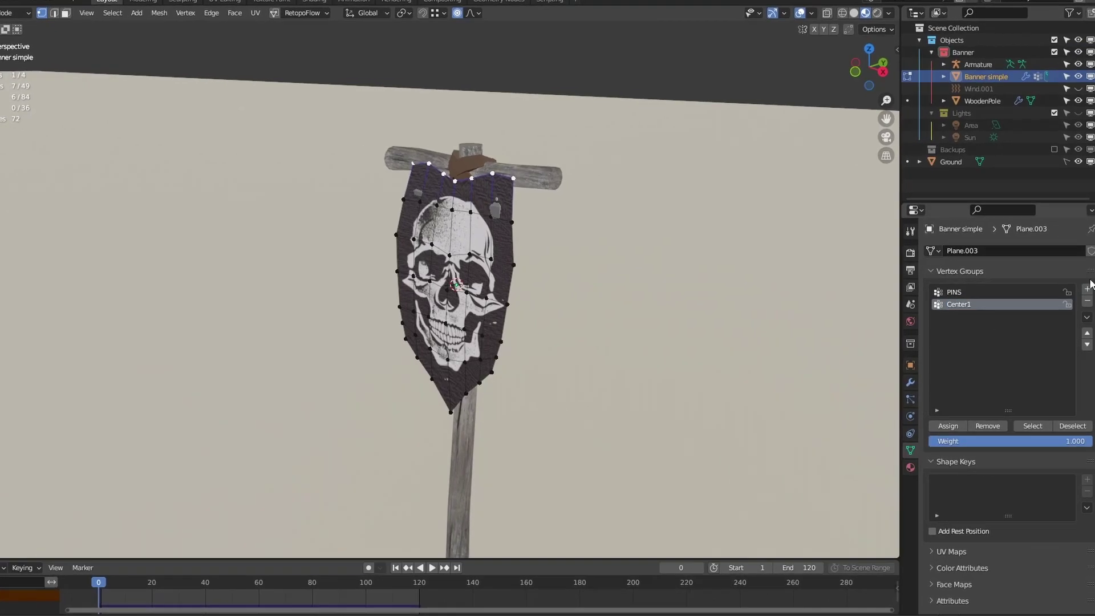
{"action": "left_click", "coordinate": [1087, 290]}
{"action": "double_click", "coordinate": [967, 316]}
{"action": "type", "text": "Center2"}
{"action": "key", "text": "Return"}
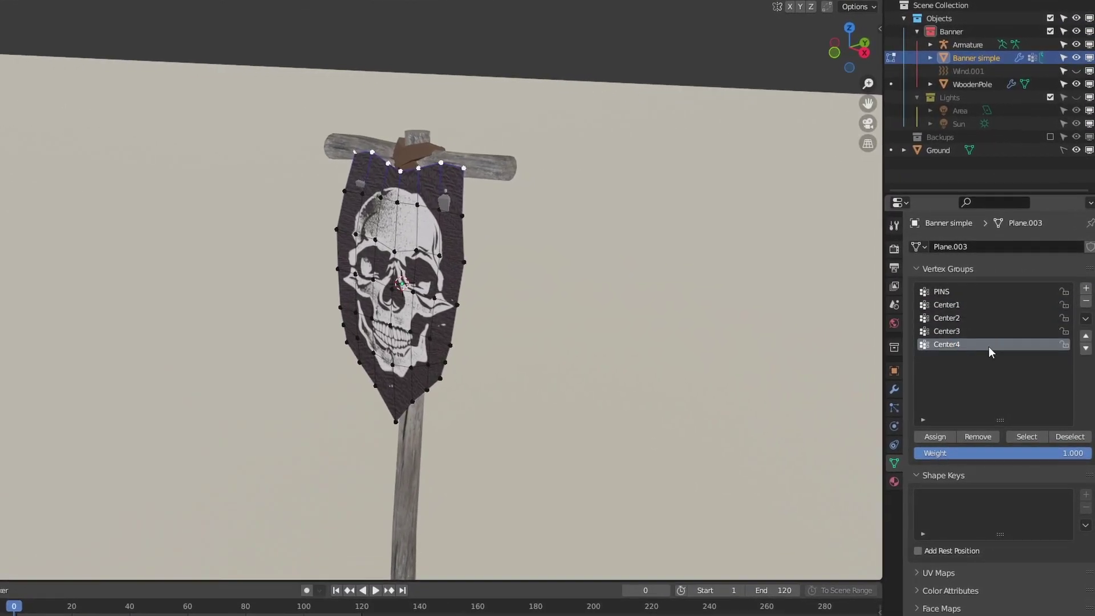
- Add three more vertex groups named Side1.L, Side2.L and Side3.L
{"action": "left_click", "coordinate": [1085, 288]}
{"action": "double_click", "coordinate": [942, 358]}
{"action": "type", "text": "Side1.L"}
{"action": "double_click", "coordinate": [1085, 287]}
{"action": "double_click", "coordinate": [970, 370]}
{"action": "type", "text": "Side2.L"}
{"action": "double_click", "coordinate": [980, 384]}
{"action": "type", "text": "Side3.L"}
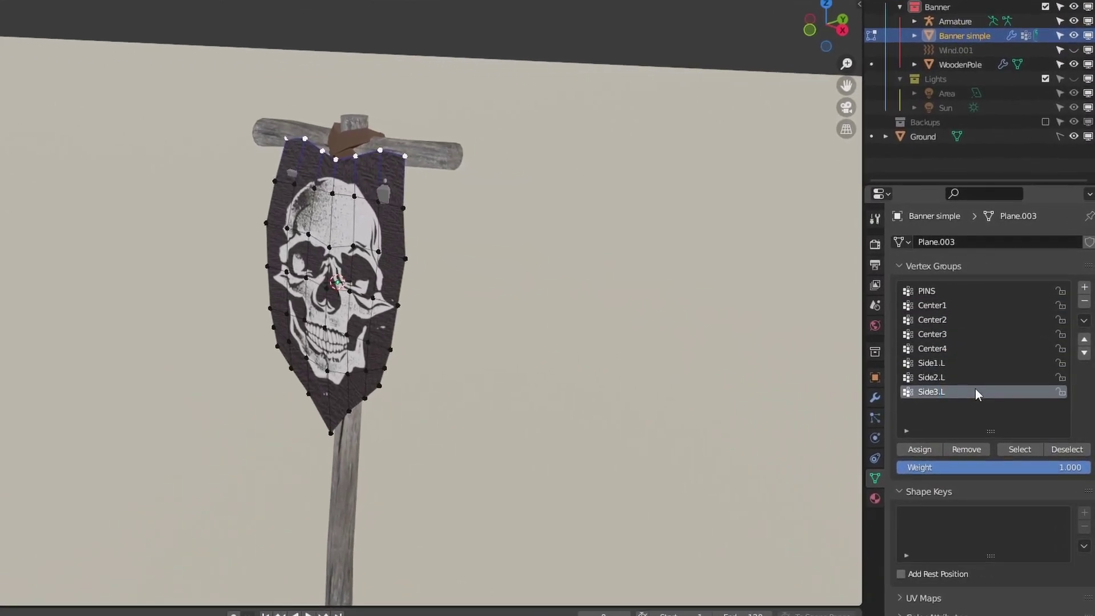
- Add the opposite side's vertex groups, named Side1.R, Side2.R and Side3.R
{"action": "left_click", "coordinate": [1084, 287]}
{"action": "double_click", "coordinate": [935, 406]}
{"action": "type", "text": "Side1.R"}
{"action": "left_click", "coordinate": [1084, 287]}
{"action": "double_click", "coordinate": [941, 420]}
{"action": "type", "text": "Side2.R"}
{"action": "left_click", "coordinate": [1084, 287]}
{"action": "type", "text": "Side3.R"}
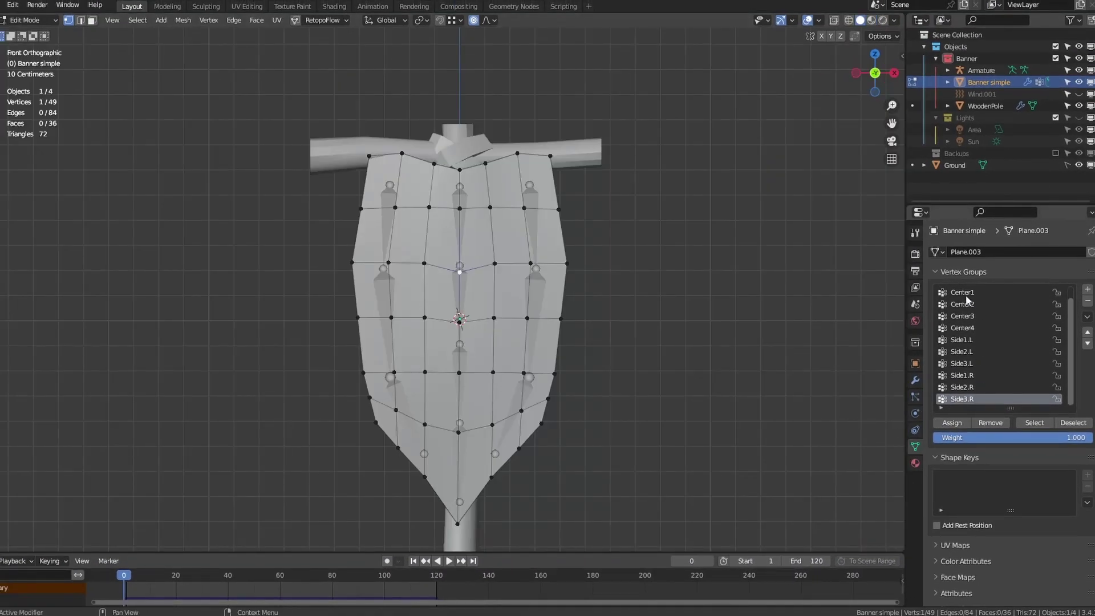
- Assign the third vertex down the banner's middle column to Center1 and the fourth one to Center2
{"action": "left_click", "coordinate": [968, 294]}
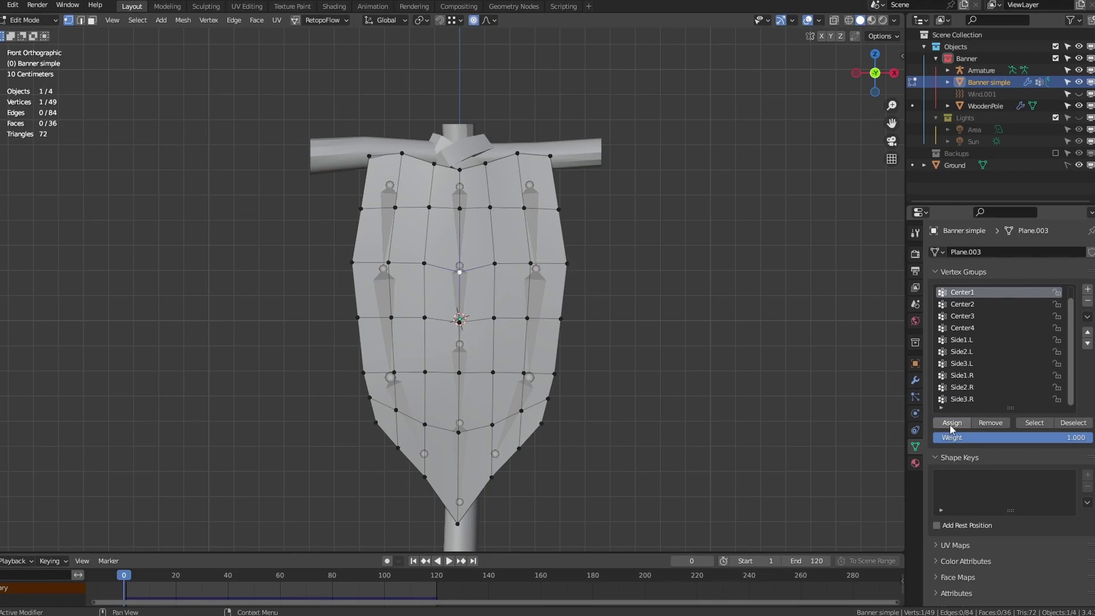
{"action": "left_click", "coordinate": [459, 323]}
{"action": "left_click", "coordinate": [970, 305]}
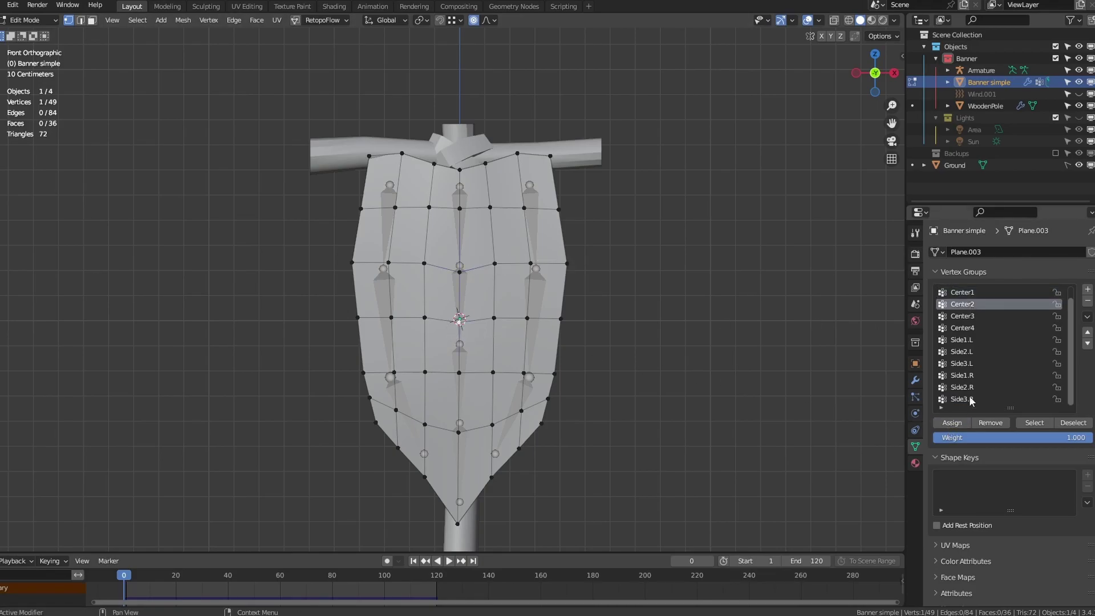
{"action": "left_click", "coordinate": [950, 426]}
- Assign the middle vertex just above the banner's tip to Center3 and the tip vertex to Center4
{"action": "left_click", "coordinate": [458, 435]}
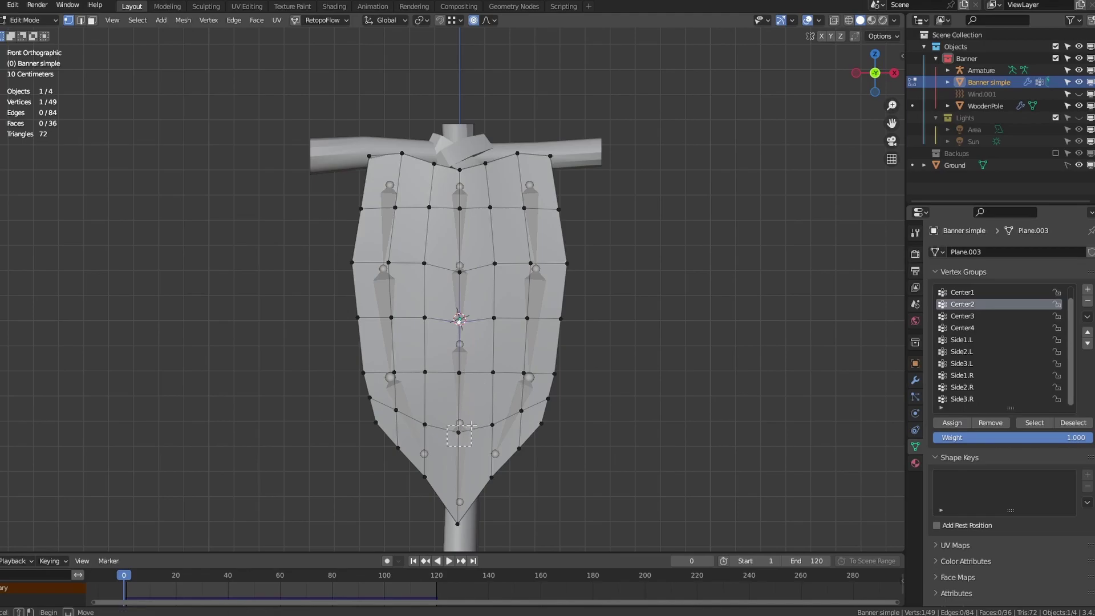
{"action": "left_click", "coordinate": [969, 316]}
{"action": "left_click", "coordinate": [952, 423]}
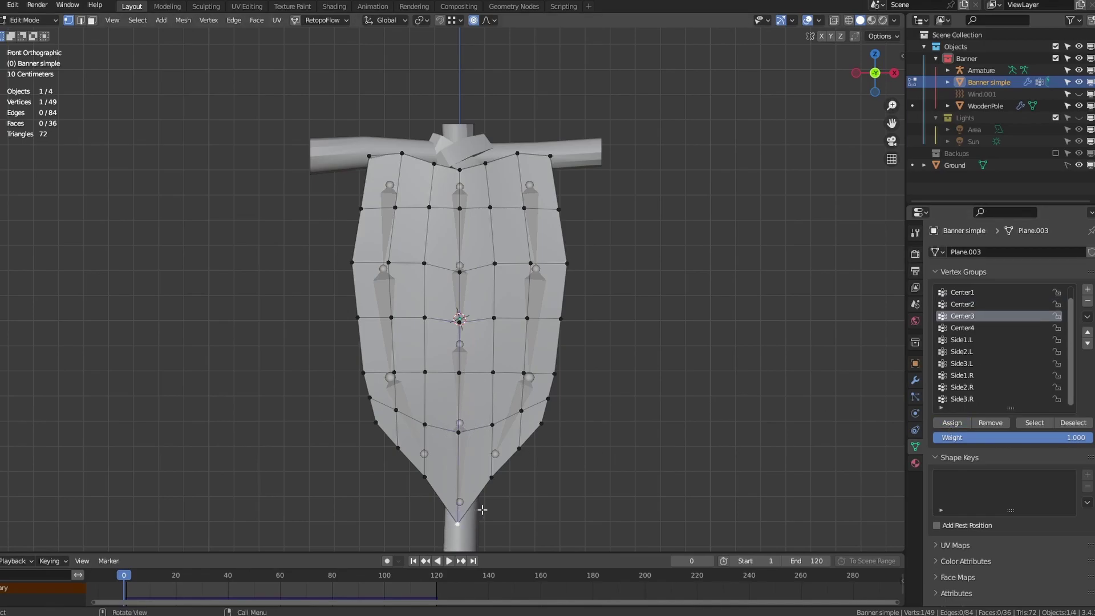
{"action": "left_click", "coordinate": [964, 329]}
{"action": "left_click", "coordinate": [958, 426]}
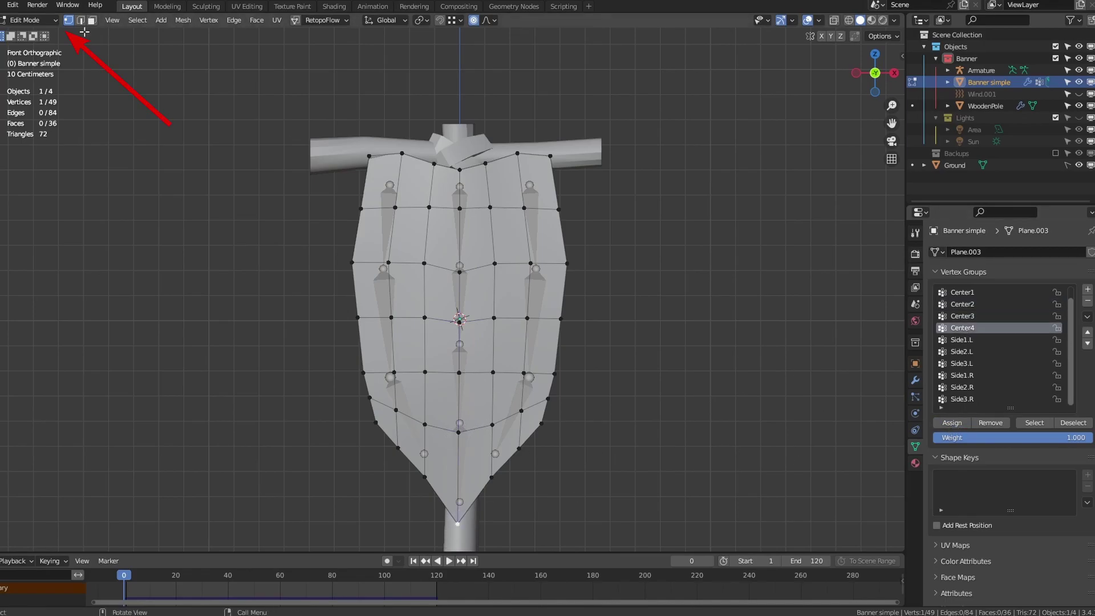
- Switch the banner to Weight Paint mode and review the weights of groups Center1 through Center4
{"action": "left_click", "coordinate": [31, 24]}
{"action": "left_click", "coordinate": [41, 84]}
{"action": "left_click", "coordinate": [973, 292]}
{"action": "left_click", "coordinate": [969, 304]}
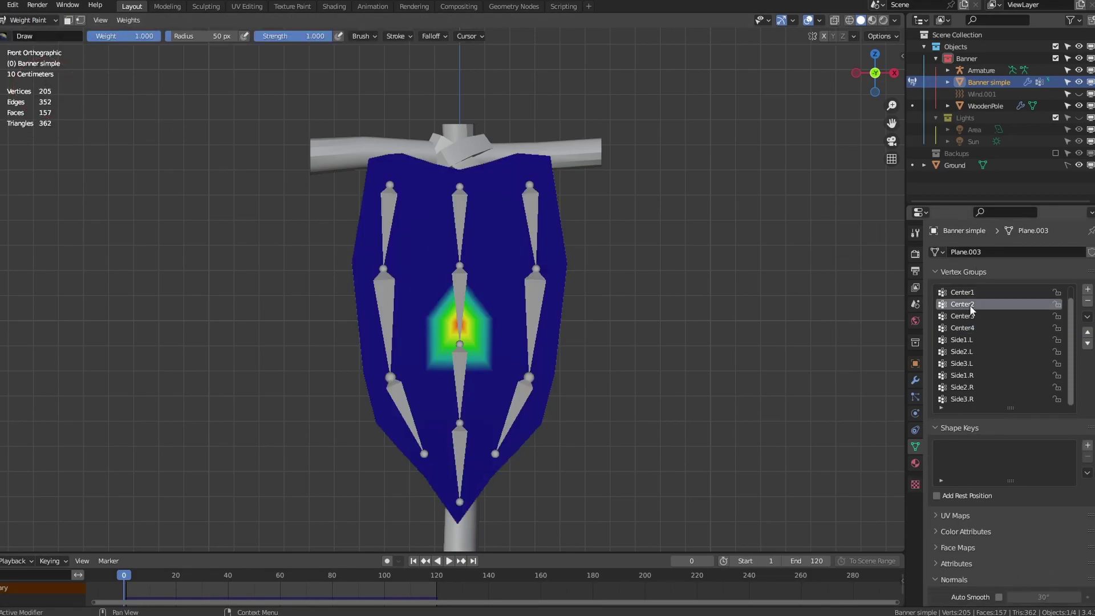
{"action": "left_click", "coordinate": [969, 316]}
{"action": "left_click", "coordinate": [970, 327]}
- Turn on the wireframe overlay and, with a 30 px brush, paint Side1.L weight on the vertex at that bone's lower end
{"action": "left_click", "coordinate": [819, 21]}
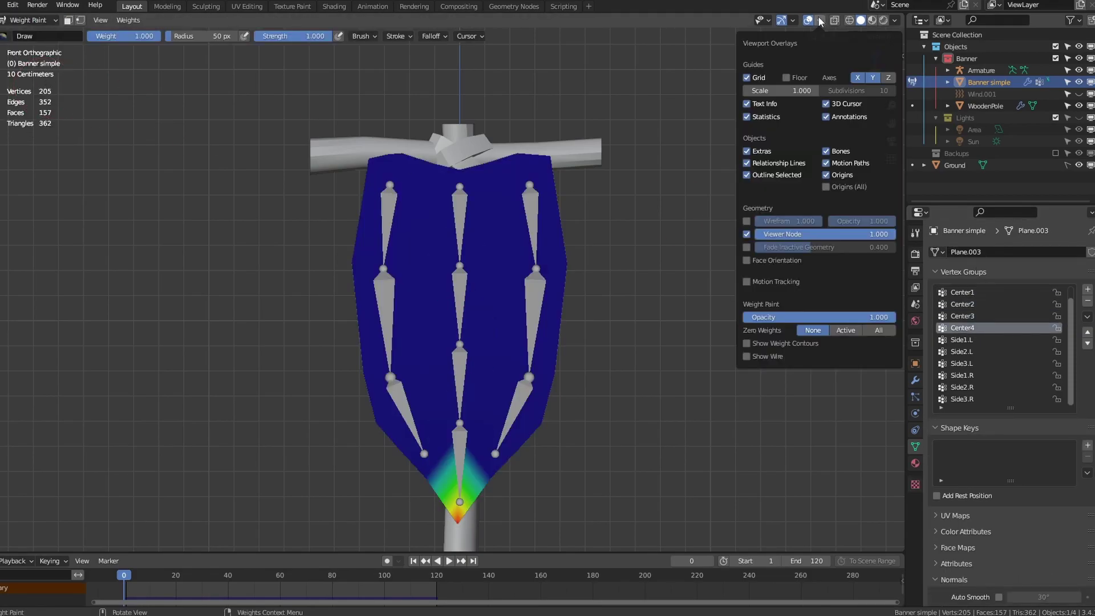
{"action": "left_click", "coordinate": [747, 222]}
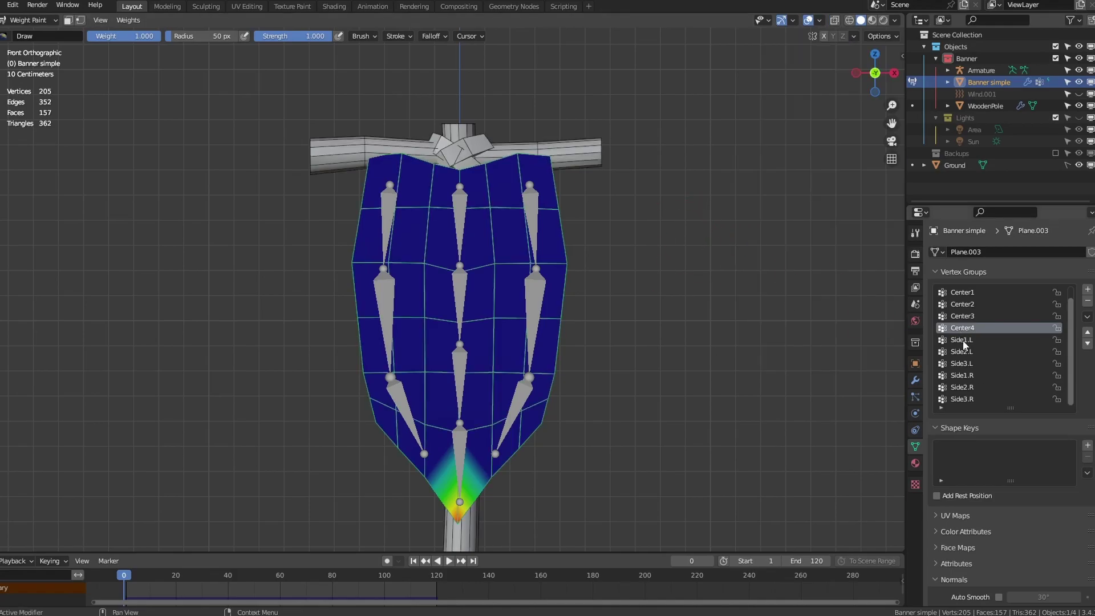
{"action": "left_click", "coordinate": [963, 340]}
{"action": "key", "text": "f"}
{"action": "left_click", "coordinate": [528, 263]}
{"action": "left_click", "coordinate": [528, 263]}
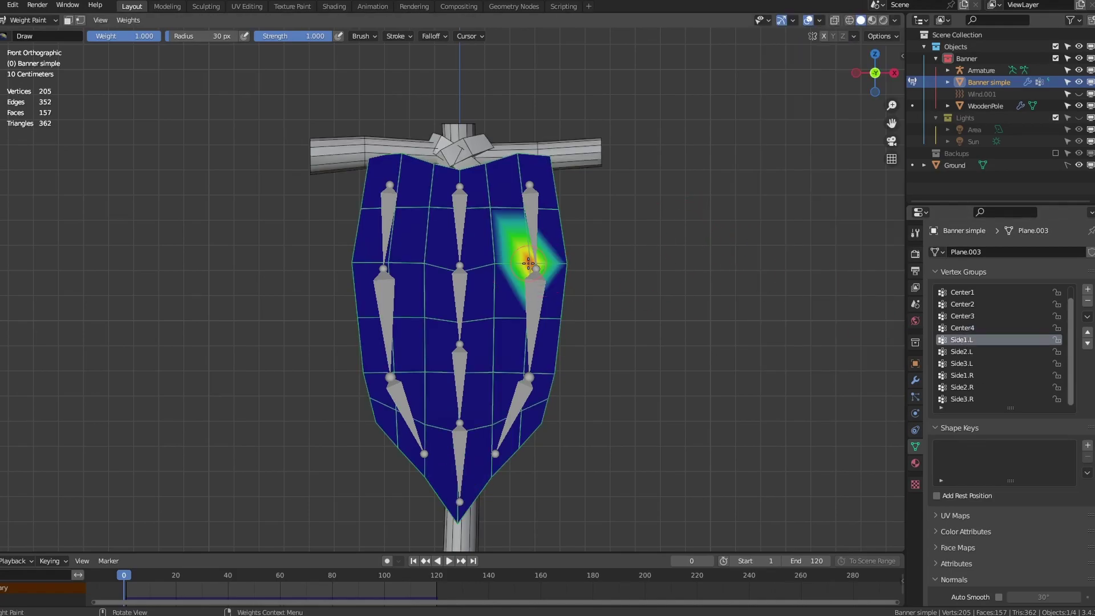
- Paint Side2.L and Side3.L weights on the vertices at the lower ends of their matching bones
{"action": "left_click", "coordinate": [961, 352]}
{"action": "left_click", "coordinate": [526, 373]}
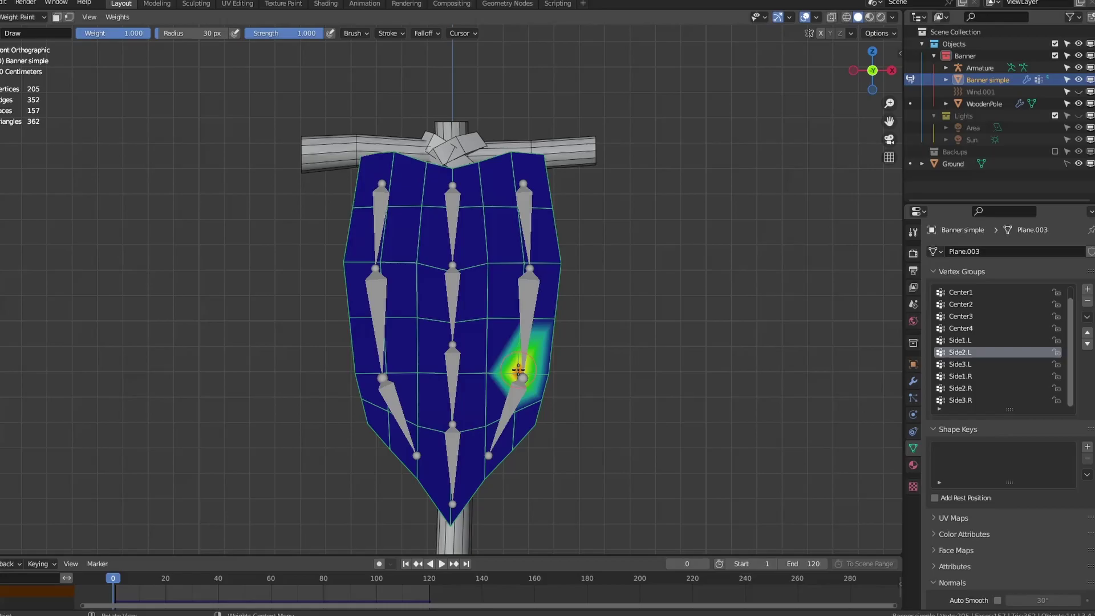
{"action": "left_click", "coordinate": [962, 363]}
{"action": "left_click", "coordinate": [488, 469]}
- Paint the Side1.R, Side2.R and Side3.R weights on the vertices at the lower ends of their matching bones
{"action": "left_click", "coordinate": [960, 377]}
{"action": "left_click", "coordinate": [377, 263]}
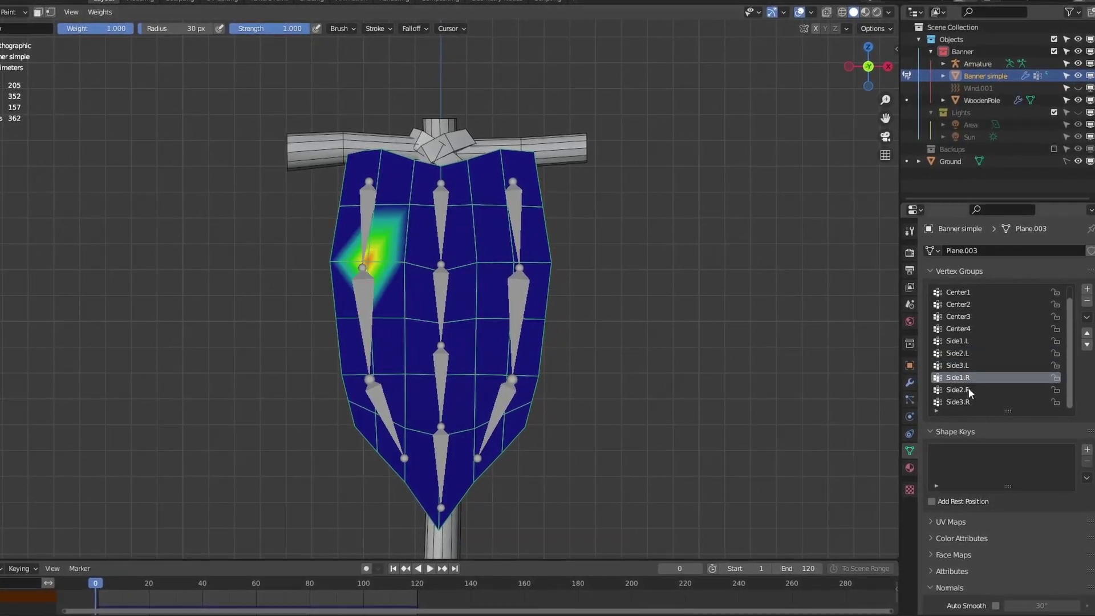
{"action": "left_click", "coordinate": [970, 389]}
{"action": "left_click", "coordinate": [385, 378]}
{"action": "left_click", "coordinate": [969, 402]}
{"action": "left_click_drag", "start_coordinate": [389, 472], "coordinate": [402, 431]}
- Extend the Side3.L weight upward from the banner's lower edge and leave Weight Paint mode
{"action": "left_click", "coordinate": [976, 366]}
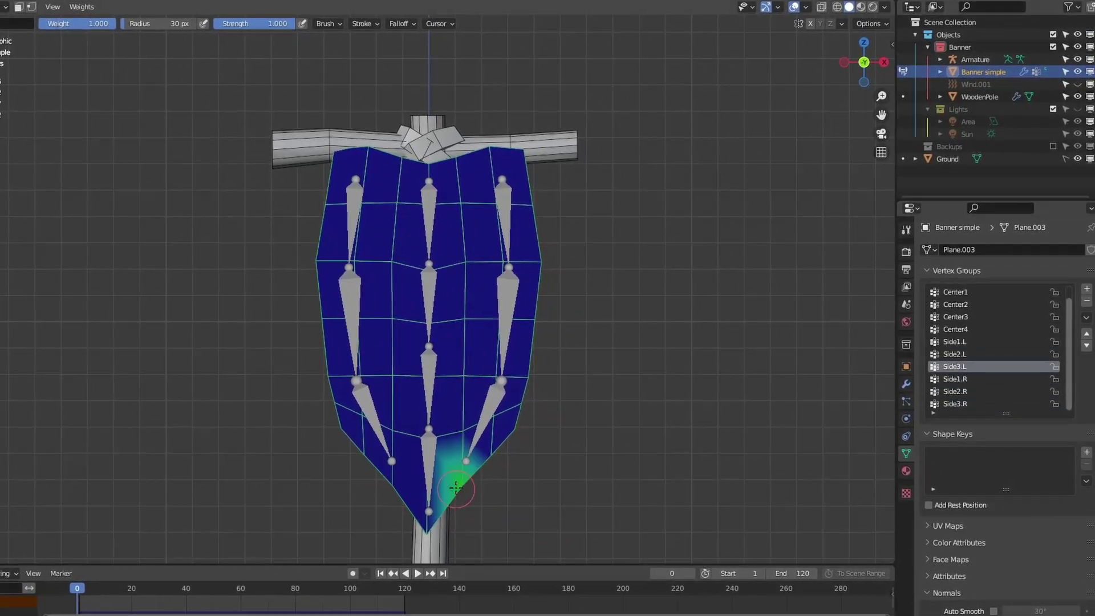
{"action": "left_click_drag", "start_coordinate": [467, 472], "coordinate": [473, 430]}
{"action": "key", "text": "ctrl+Tab"}
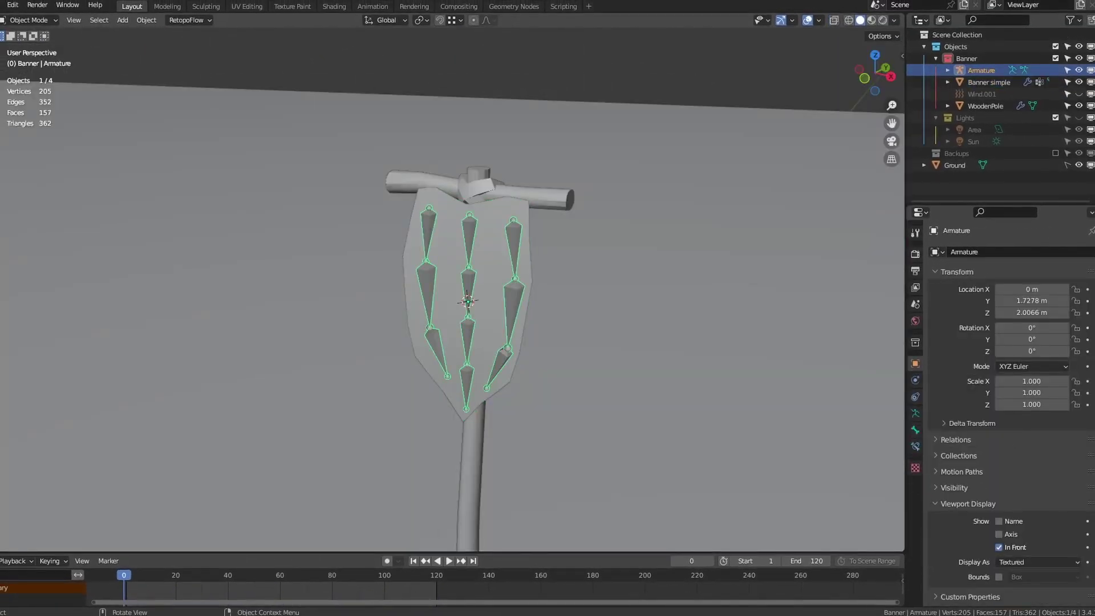
- Put the armature in Pose Mode and give bone Side1.L an Inverse Kinematics constraint targeting Banner simple
{"action": "key", "text": "ctrl+Tab"}
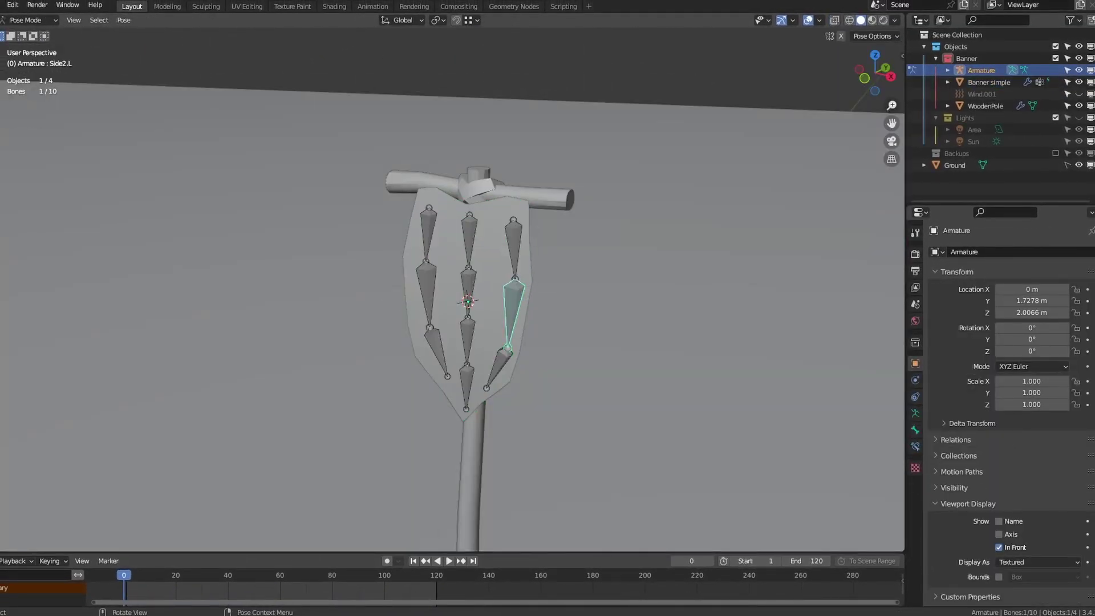
{"action": "left_click", "coordinate": [915, 446]}
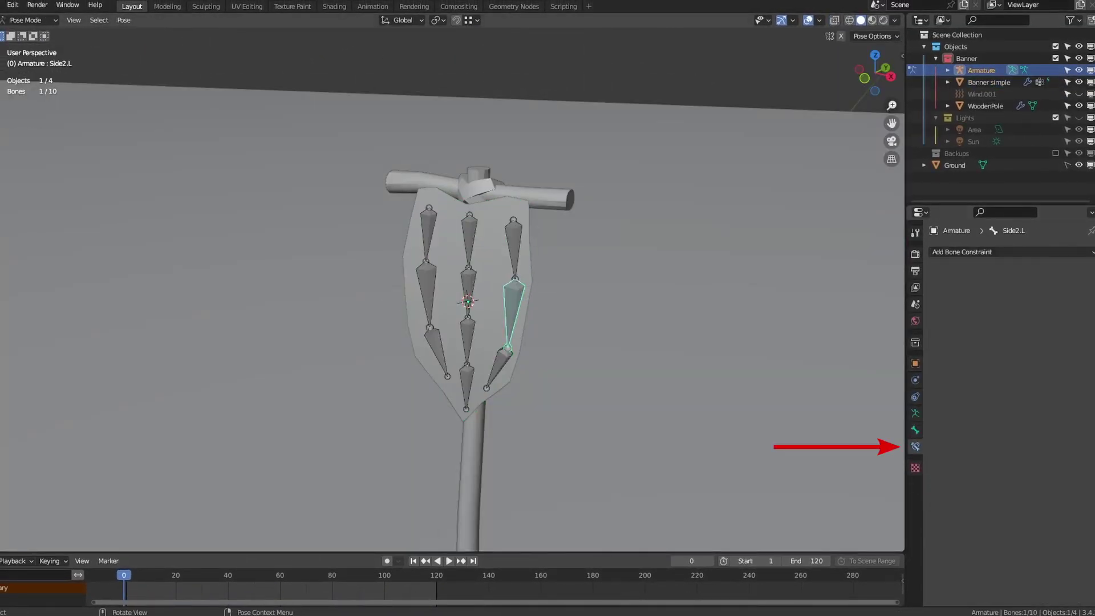
{"action": "left_click", "coordinate": [514, 245]}
{"action": "left_click", "coordinate": [969, 251]}
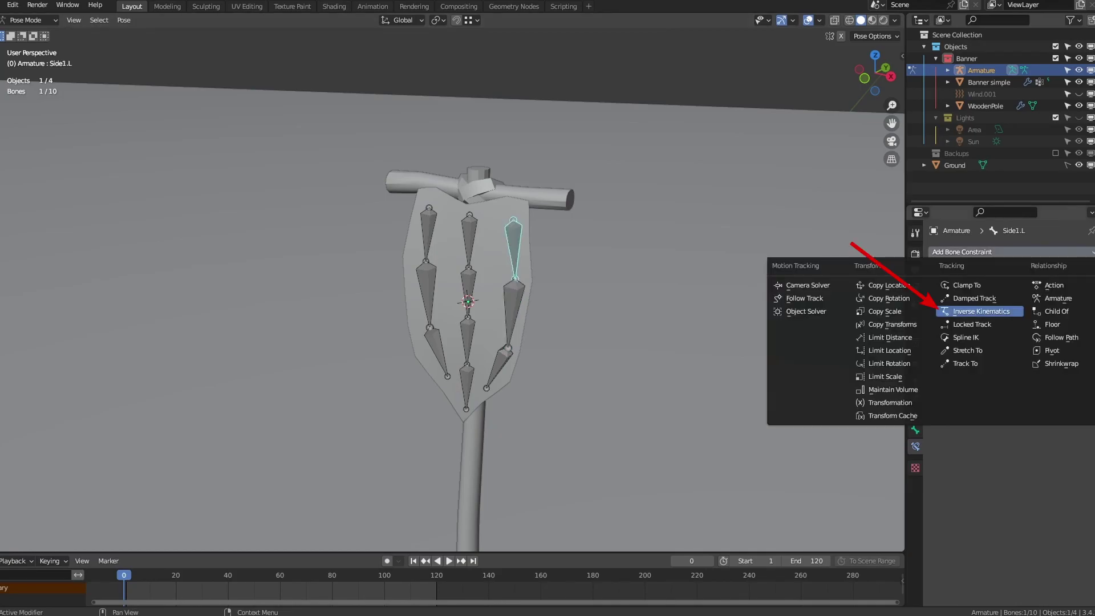
{"action": "left_click", "coordinate": [981, 311]}
{"action": "left_click", "coordinate": [1075, 289]}
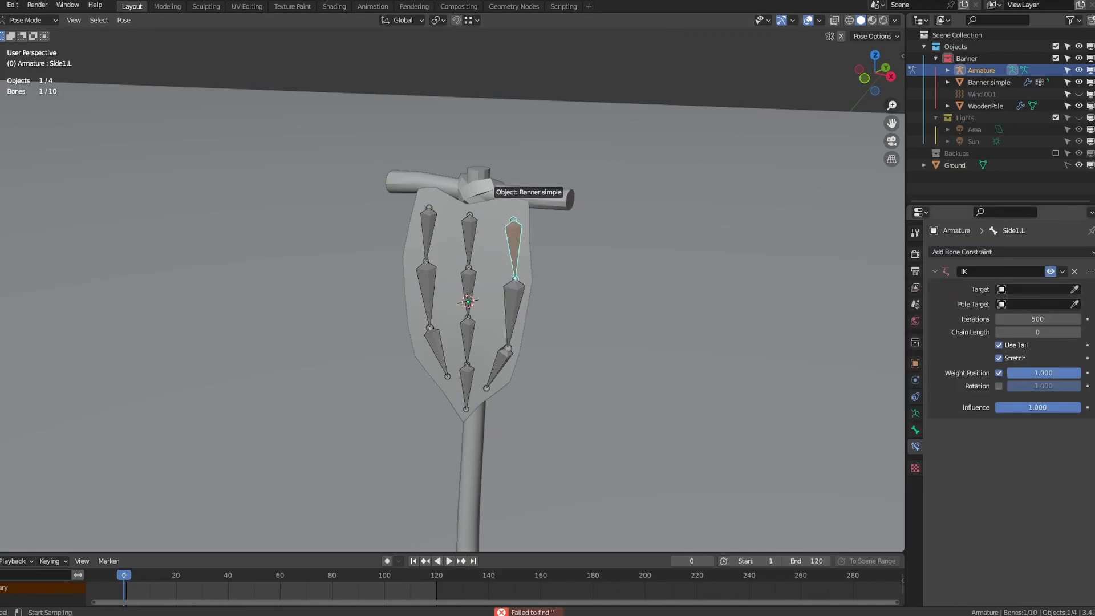
{"action": "left_click", "coordinate": [491, 199]}
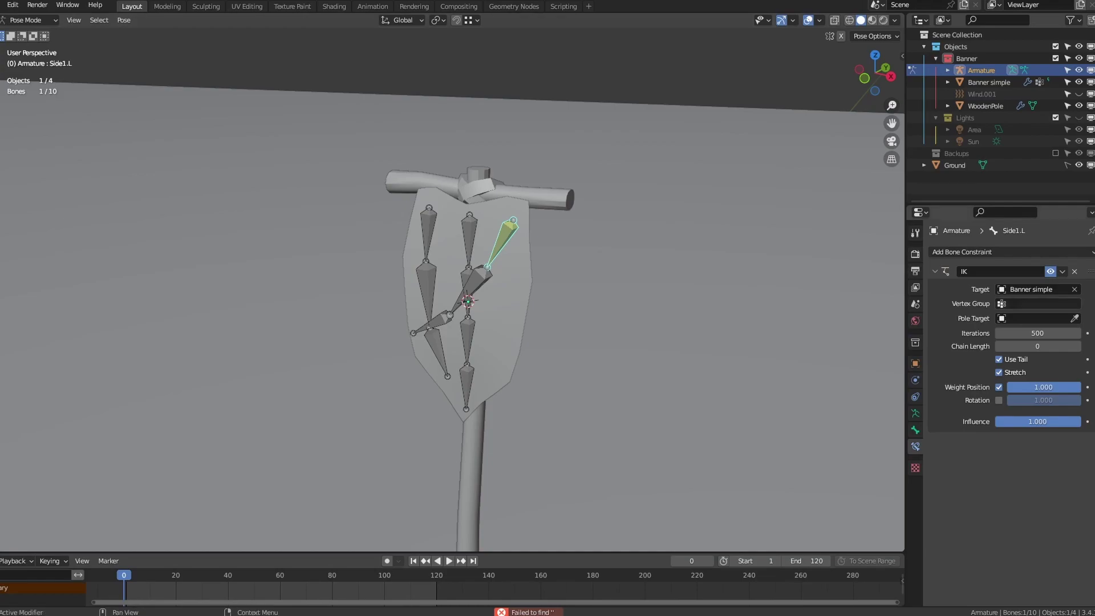
- Set the Side1.L constraint's vertex group to Side1.L and its chain length to 1
{"action": "left_click", "coordinate": [1012, 303]}
{"action": "type", "text": "side1."}
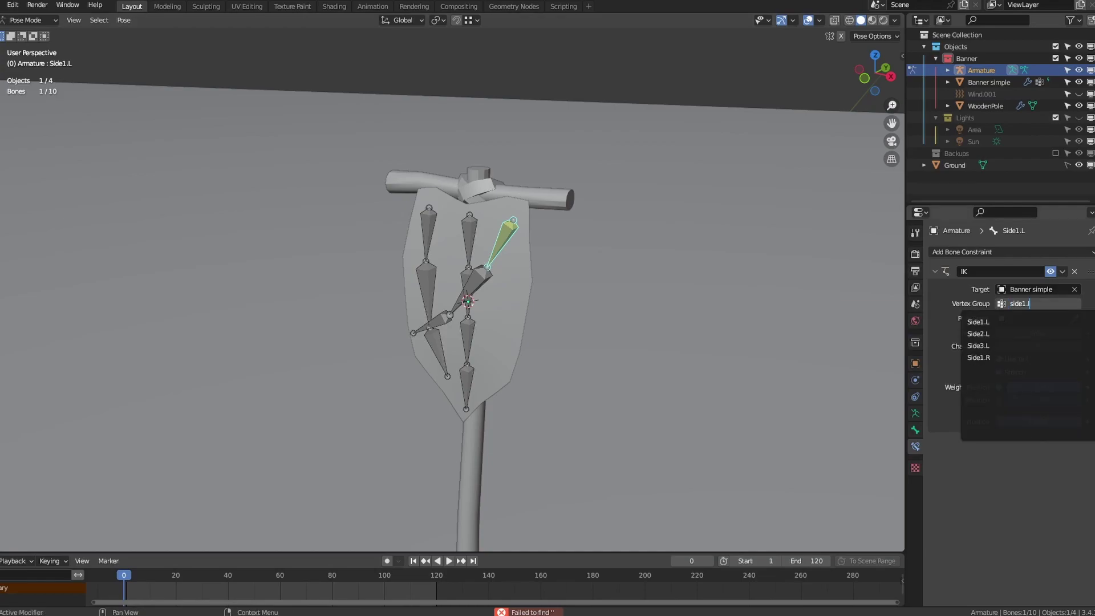
{"action": "key", "text": "Return"}
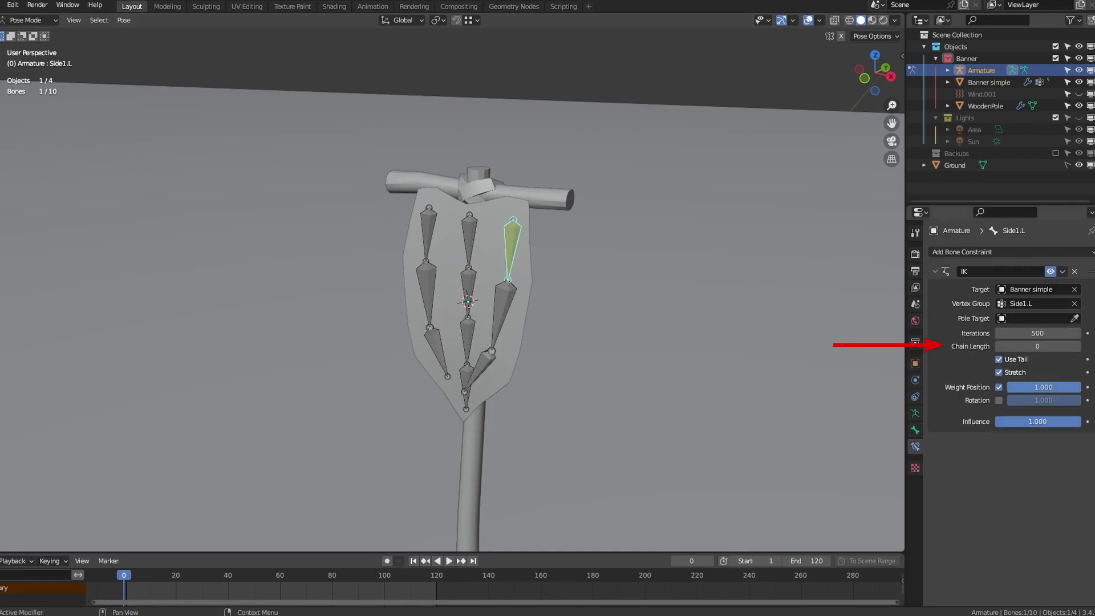
{"action": "left_click", "coordinate": [1037, 346]}
{"action": "type", "text": "1"}
- Add an Inverse Kinematics constraint to bone Side2.L, targeting the Side2.L vertex group of Banner simple
{"action": "left_click", "coordinate": [503, 311]}
{"action": "left_click", "coordinate": [1012, 251]}
{"action": "left_click", "coordinate": [980, 311]}
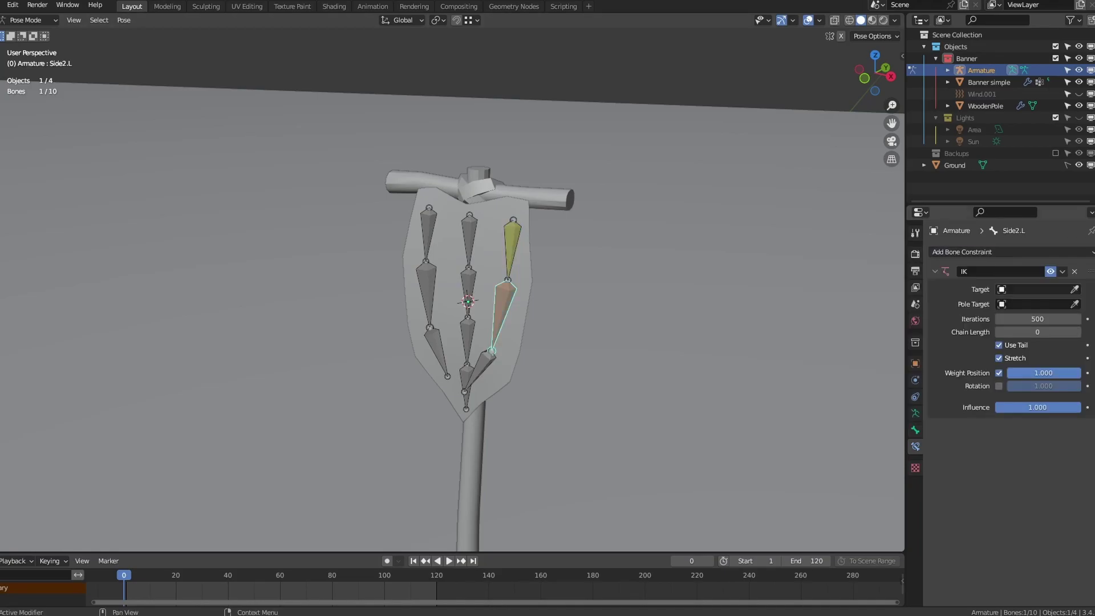
{"action": "left_click", "coordinate": [1036, 289]}
{"action": "left_click", "coordinate": [1012, 331]}
{"action": "left_click", "coordinate": [1012, 303]}
{"action": "type", "text": "side2"}
{"action": "key", "text": "Return"}
- Give bone Side3.L an Inverse Kinematics constraint targeting Banner simple's Side3.L vertex group, and raise its chain length by one
{"action": "left_click", "coordinate": [981, 311]}
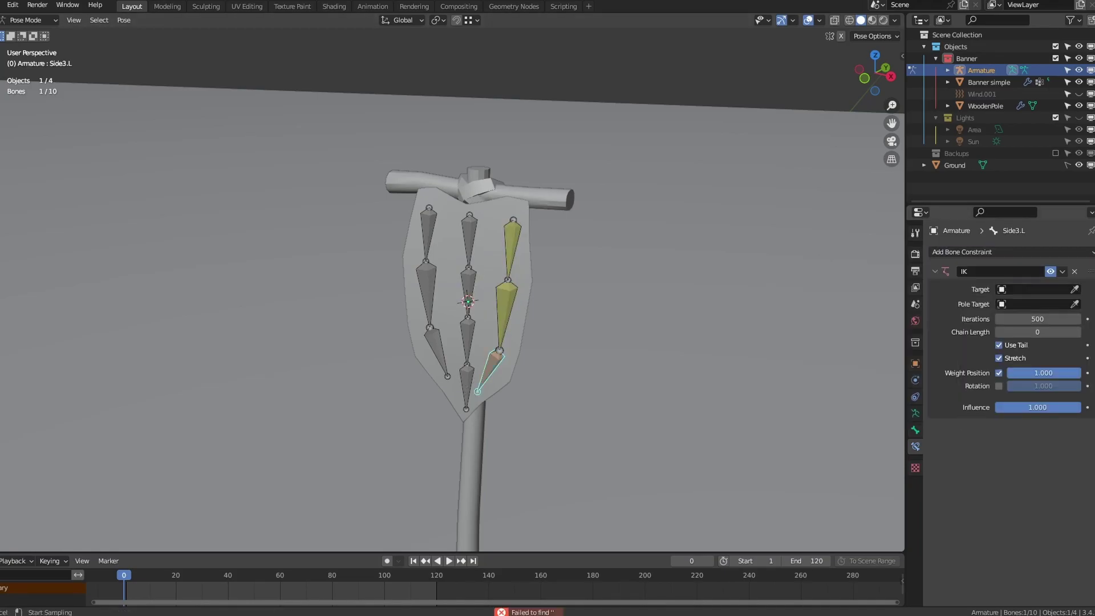
{"action": "left_click", "coordinate": [1036, 289]}
{"action": "left_click", "coordinate": [1012, 331]}
{"action": "left_click", "coordinate": [1026, 304]}
{"action": "type", "text": "side3"}
{"action": "key", "text": "Return"}
{"action": "left_click", "coordinate": [1075, 346]}
- Target Banner simple in the Inverse Kinematics constraints of the center bones and Side1.R, with vertex group Side1.R on Side1.R
{"action": "left_click", "coordinate": [470, 239]}
{"action": "left_click", "coordinate": [1037, 289]}
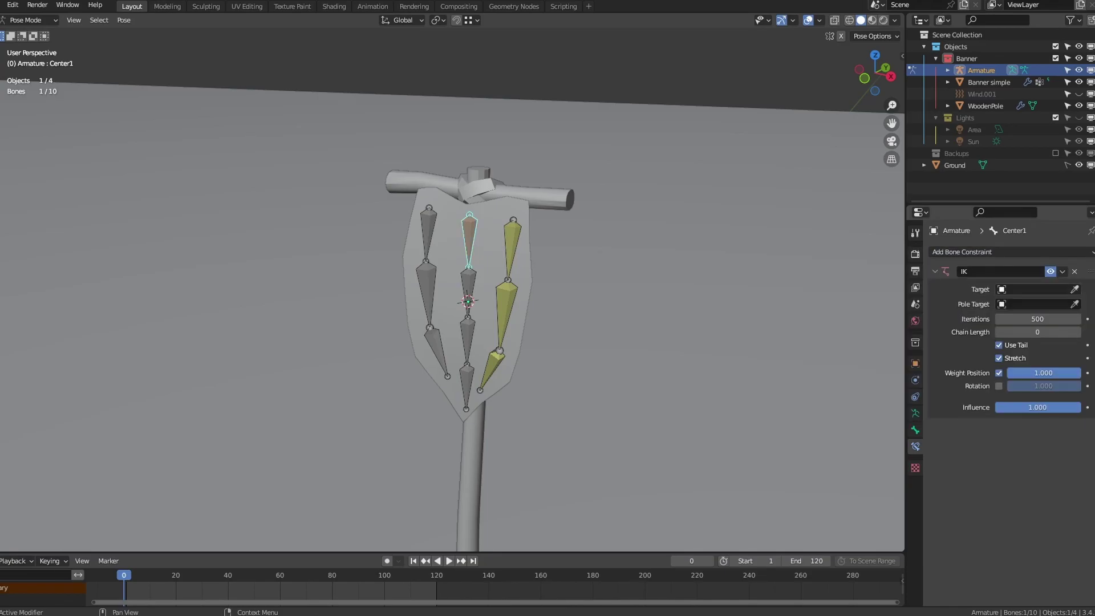
{"action": "type", "text": "side1"}
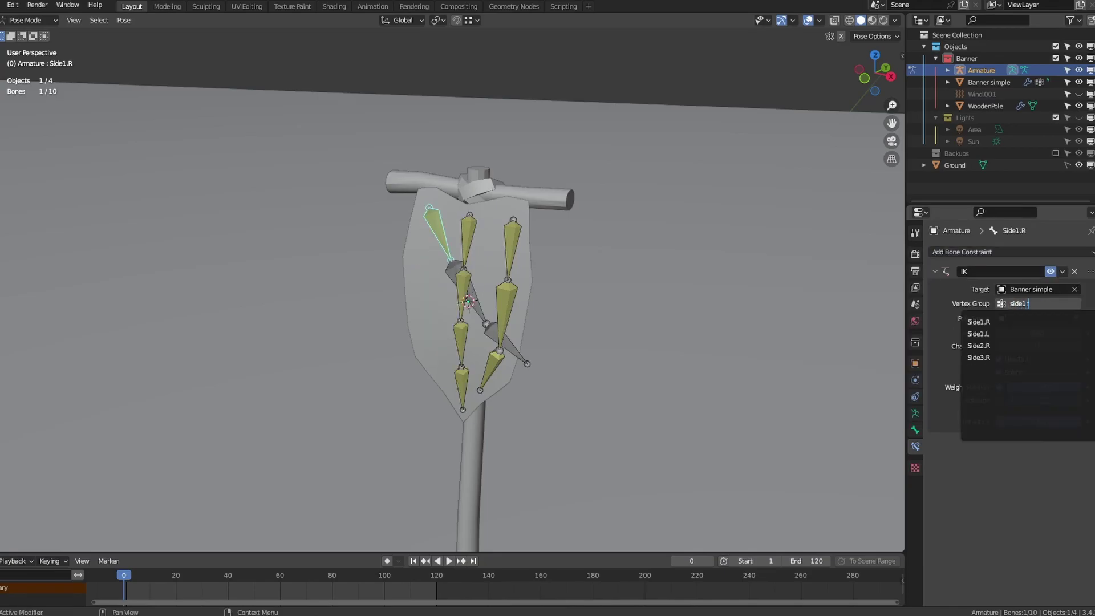
{"action": "key", "text": "Return"}
- Add an Inverse Kinematics constraint to bone Side2.R, targeting the Side2.R vertex group of Banner simple
{"action": "left_click", "coordinate": [426, 291]}
{"action": "left_click", "coordinate": [1012, 251]}
{"action": "left_click", "coordinate": [980, 310]}
{"action": "left_click", "coordinate": [1037, 289]}
{"action": "left_click", "coordinate": [1012, 331]}
{"action": "left_click", "coordinate": [1036, 304]}
{"action": "type", "text": "side2r"}
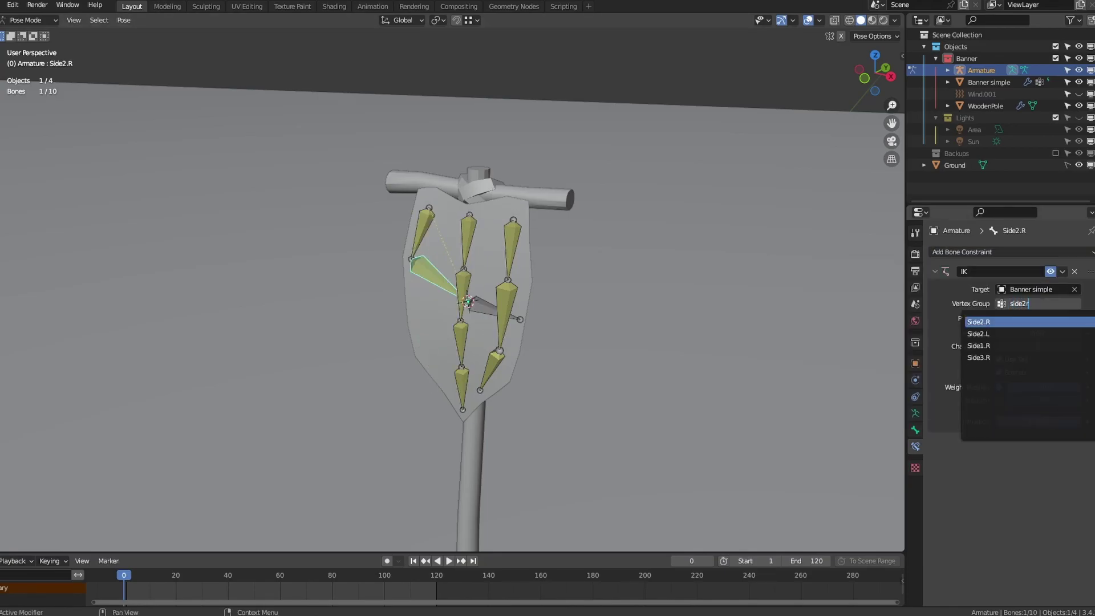
{"action": "key", "text": "Return"}
- Give bone Side3.R an Inverse Kinematics constraint targeting Banner simple's Side3.R vertex group with chain length 1
{"action": "left_click", "coordinate": [434, 358]}
{"action": "left_click", "coordinate": [1011, 251]}
{"action": "left_click", "coordinate": [980, 311]}
{"action": "left_click", "coordinate": [1036, 303]}
{"action": "type", "text": "side3r"}
{"action": "key", "text": "Return"}
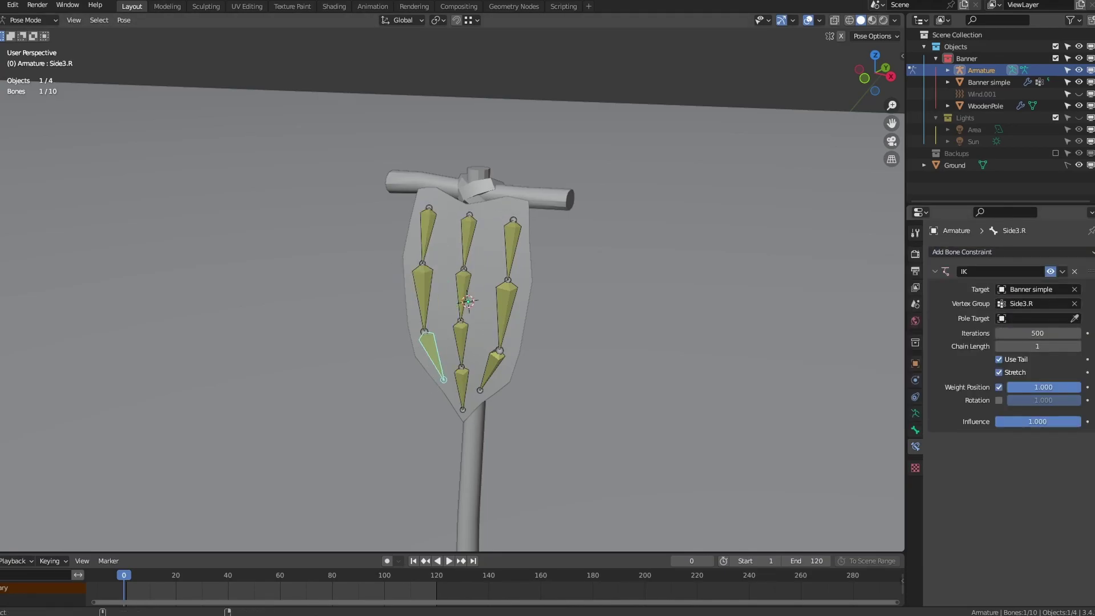
- Return to Object Mode and play the animation to check that the bones follow the banner cloth
{"action": "key", "text": "ctrl+Tab"}
{"action": "key", "text": "space"}
{"action": "middle_click_drag", "start_coordinate": [513, 308], "coordinate": [440, 276]}
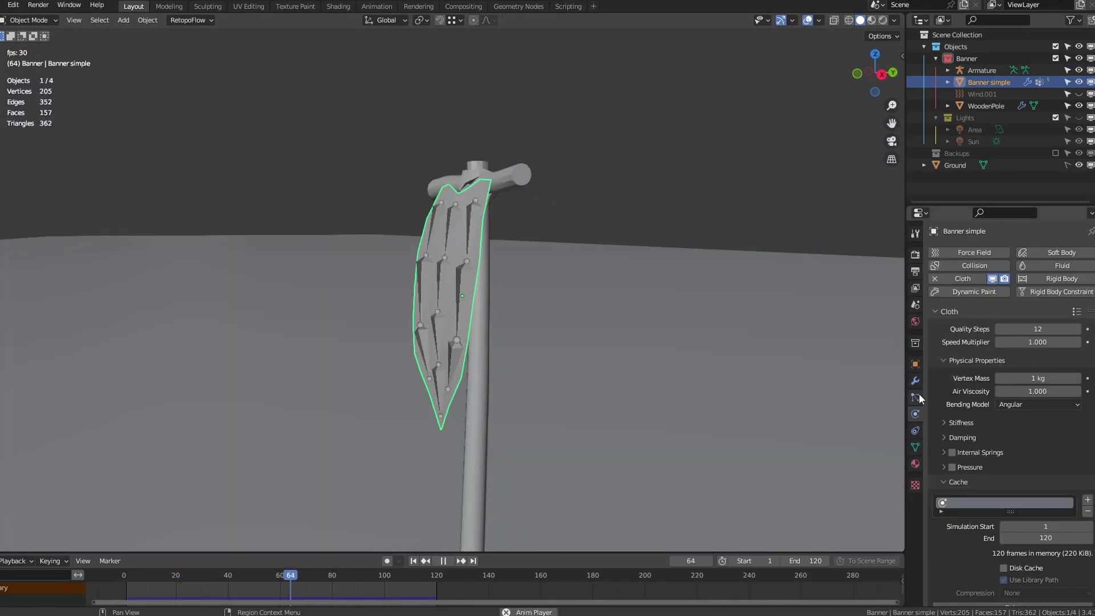
- Disable Banner simple's Cloth simulation for viewport and render during playback, and re-enable both to compare the motion
{"action": "left_click", "coordinate": [992, 280]}
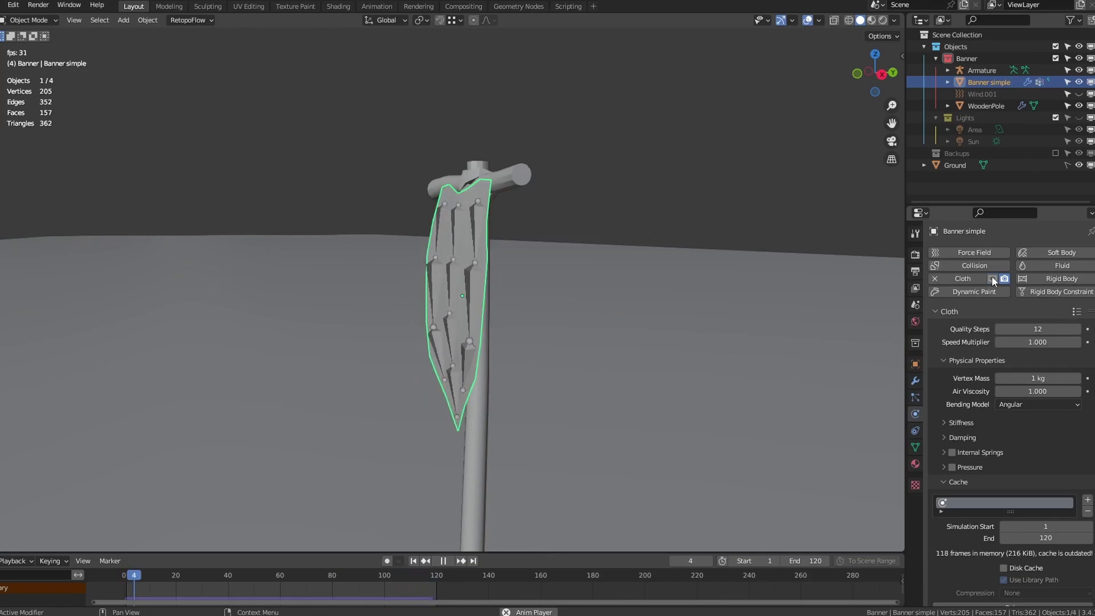
{"action": "left_click", "coordinate": [1004, 280]}
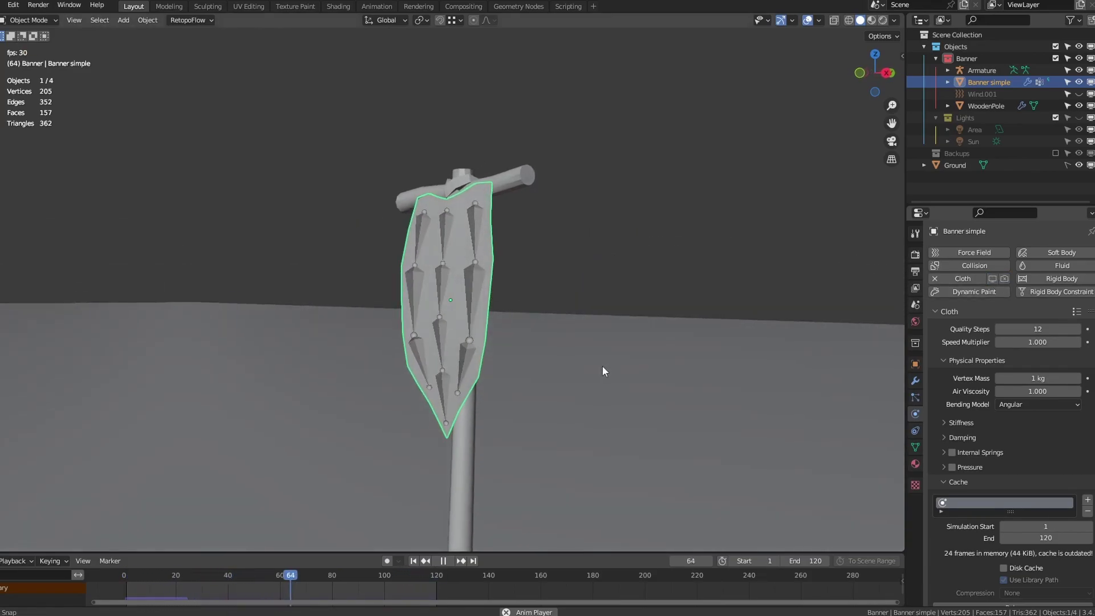
{"action": "middle_click_drag", "start_coordinate": [605, 365], "coordinate": [526, 374]}
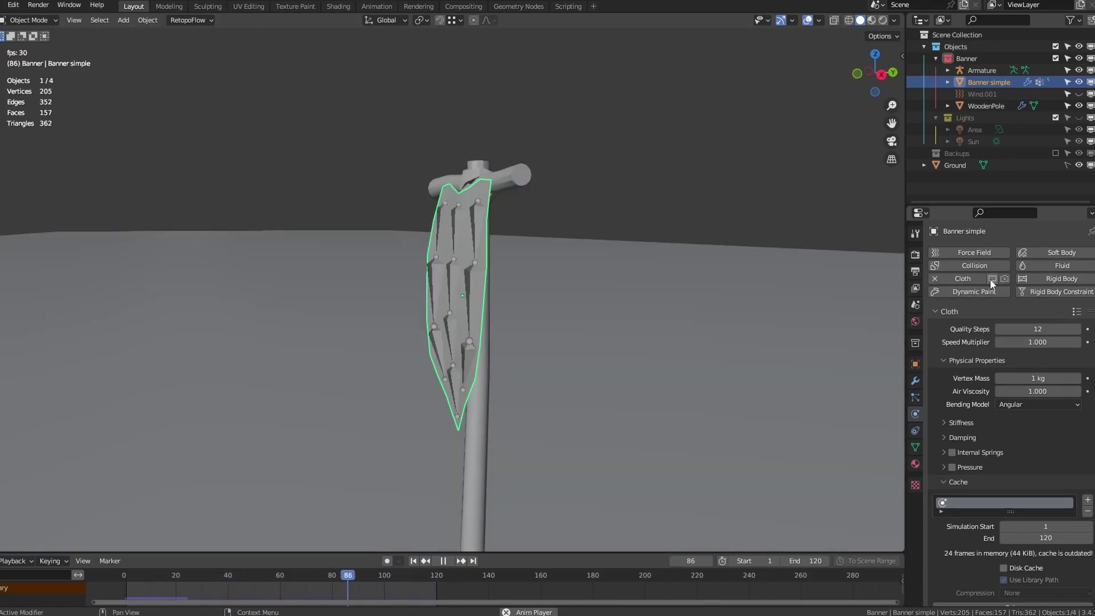
{"action": "left_click", "coordinate": [991, 279]}
{"action": "left_click", "coordinate": [1003, 279]}
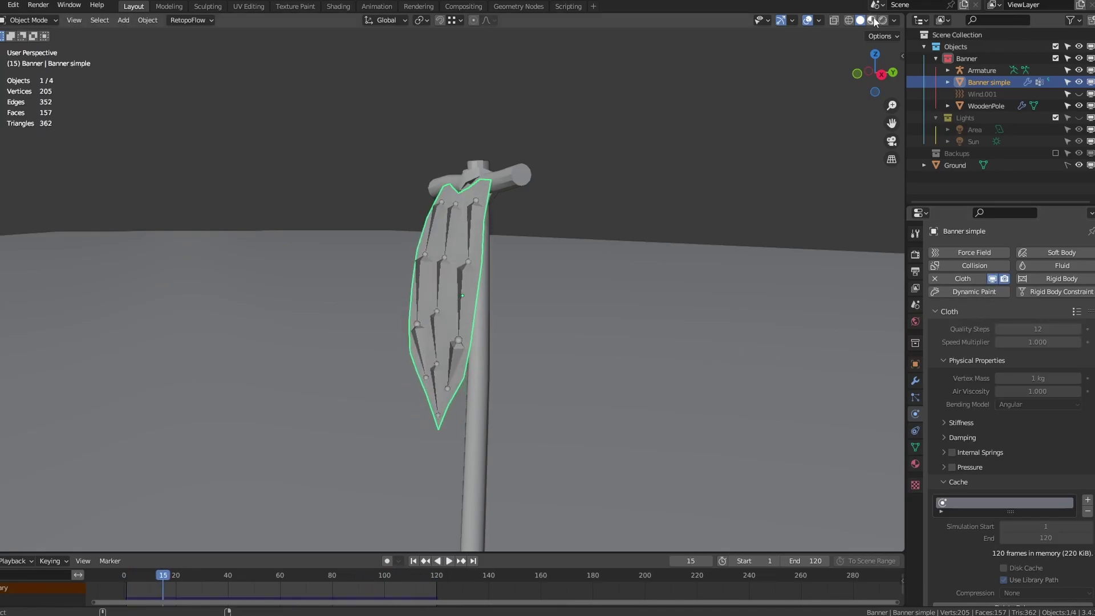
- Show the viewport in Material Preview and select all bones of the armature in Pose Mode
{"action": "left_click", "coordinate": [871, 20]}
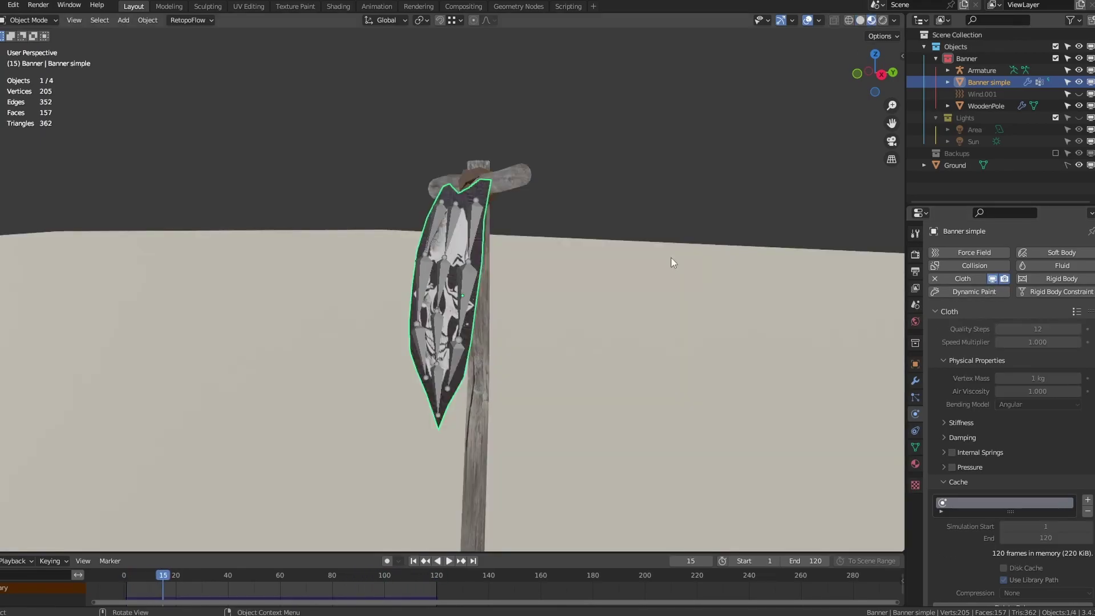
{"action": "middle_click_drag", "start_coordinate": [671, 258], "coordinate": [684, 258]}
{"action": "left_click", "coordinate": [473, 277]}
{"action": "key", "text": "Tab"}
{"action": "left_click", "coordinate": [527, 278]}
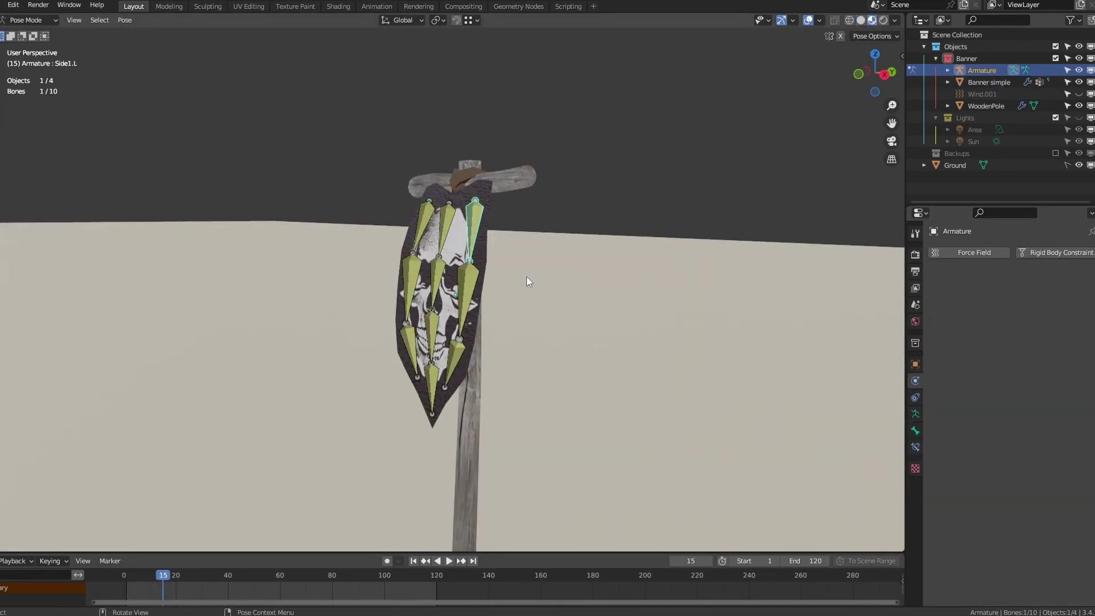
{"action": "key", "text": "a"}
- Bake the selected bones' pose action over frames 1 to 120 with frame step 2, Visual Keying and Clear Constraints enabled
{"action": "left_click", "coordinate": [130, 24]}
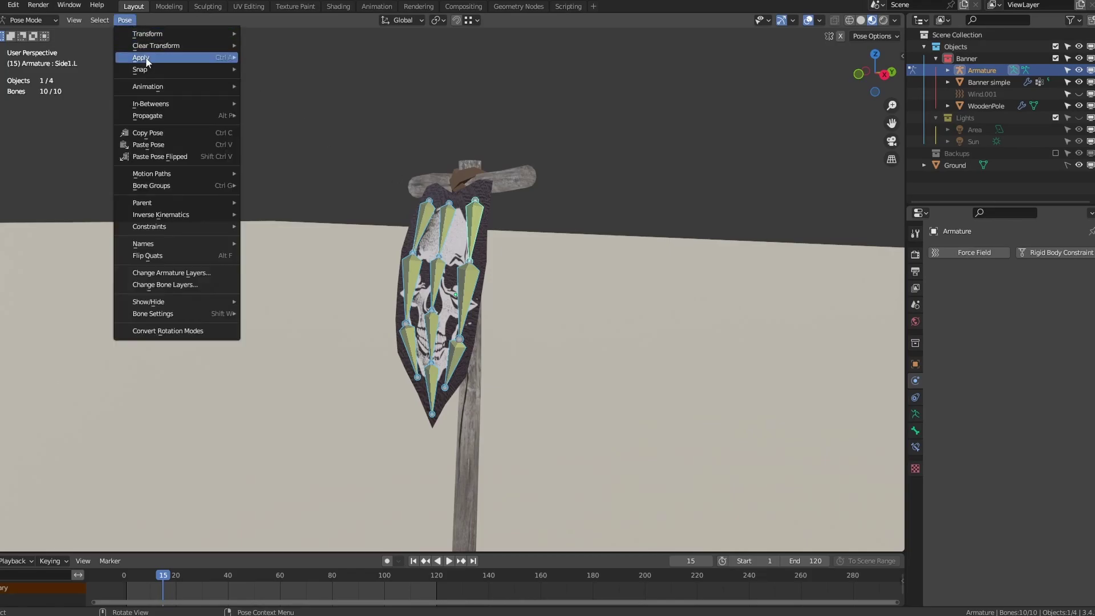
{"action": "mouse_move", "coordinate": [163, 87]}
{"action": "left_click", "coordinate": [313, 138]}
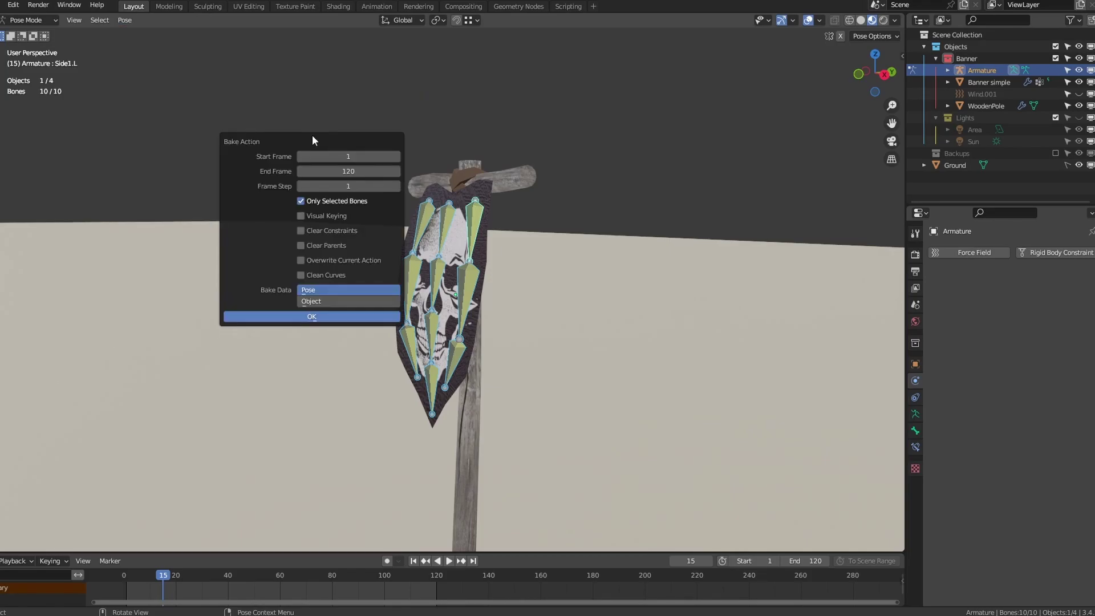
{"action": "left_click", "coordinate": [338, 215]}
{"action": "left_click", "coordinate": [342, 230]}
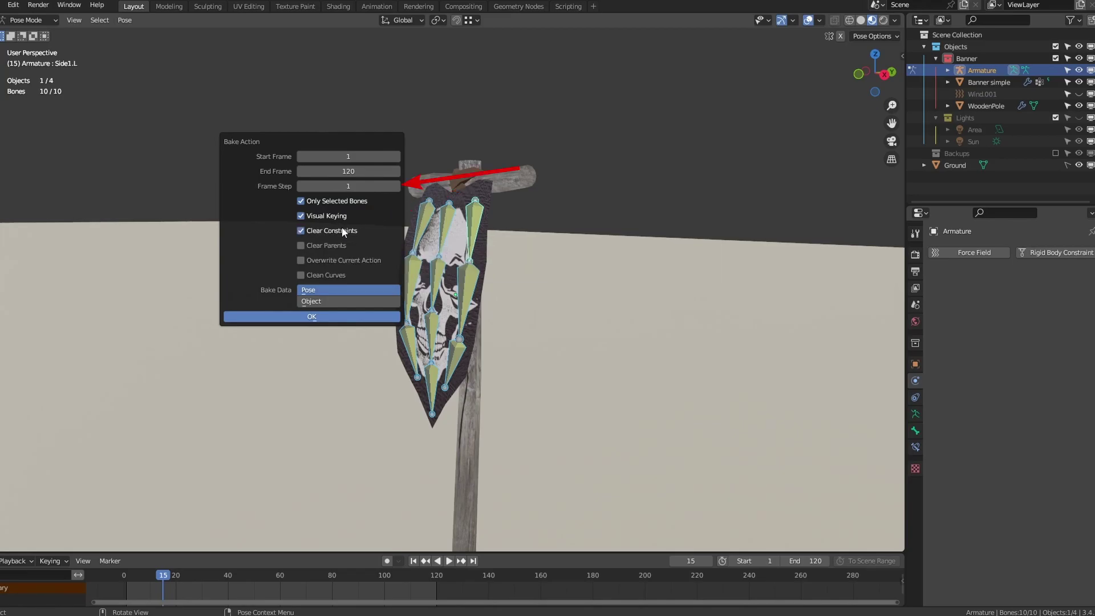
{"action": "left_click", "coordinate": [362, 185]}
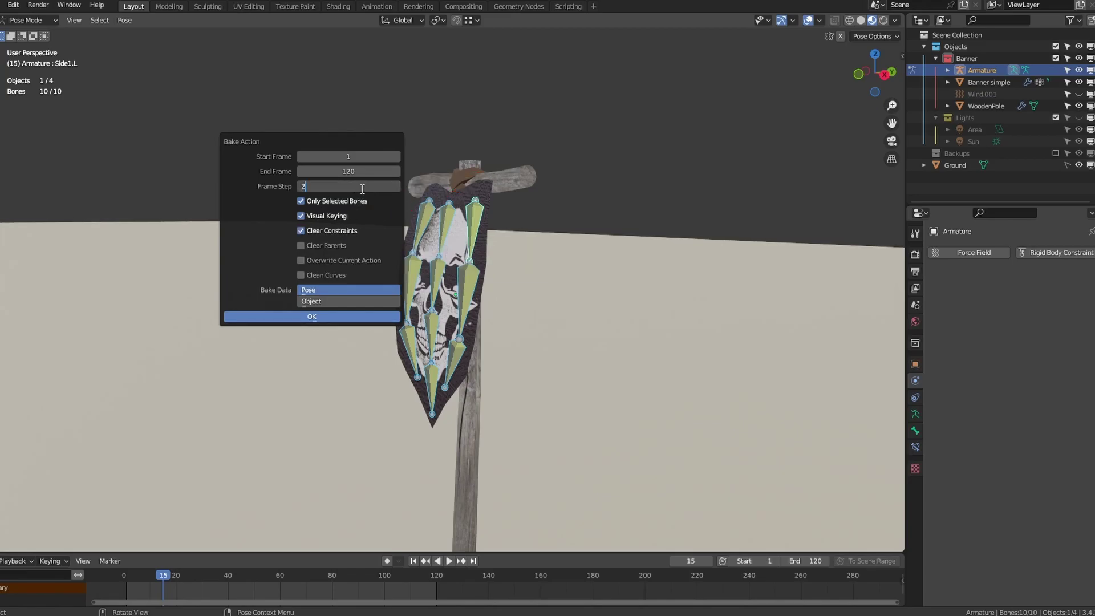
{"action": "type", "text": "2"}
{"action": "left_click", "coordinate": [341, 314]}
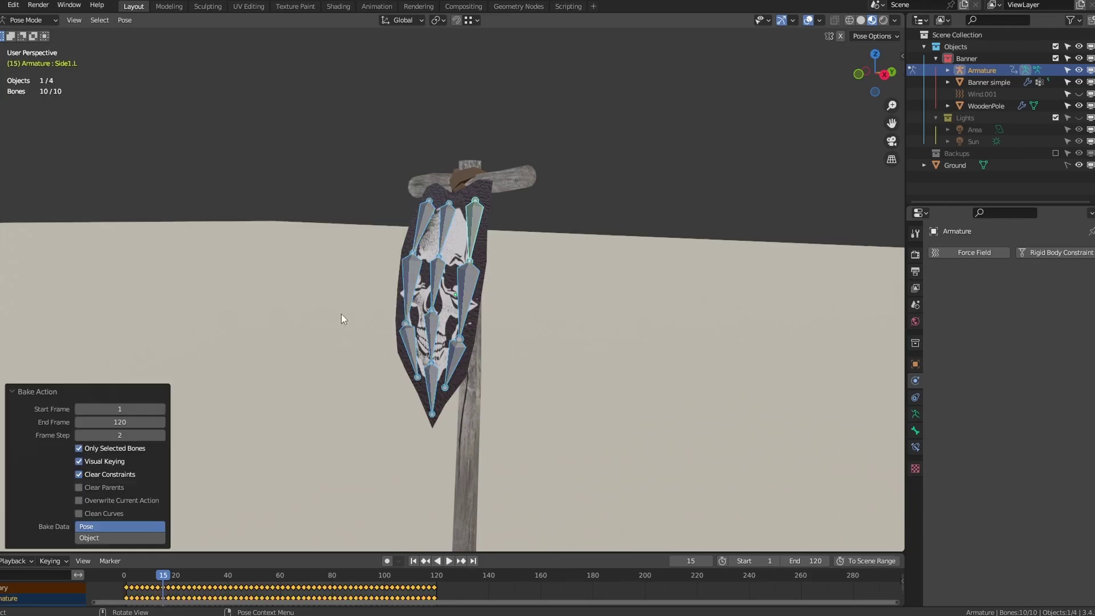
- Return to Object Mode and play the baked armature animation from the start of the timeline
{"action": "key", "text": "ctrl+Tab"}
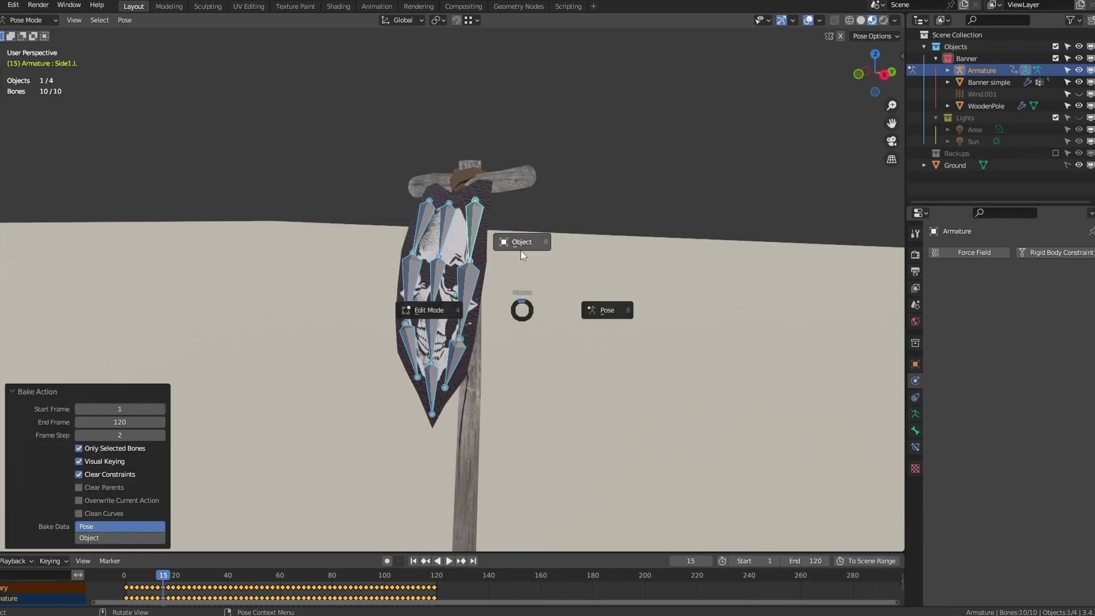
{"action": "left_click", "coordinate": [522, 252]}
{"action": "left_click_drag", "start_coordinate": [152, 577], "coordinate": [126, 577]}
{"action": "key", "text": "space"}
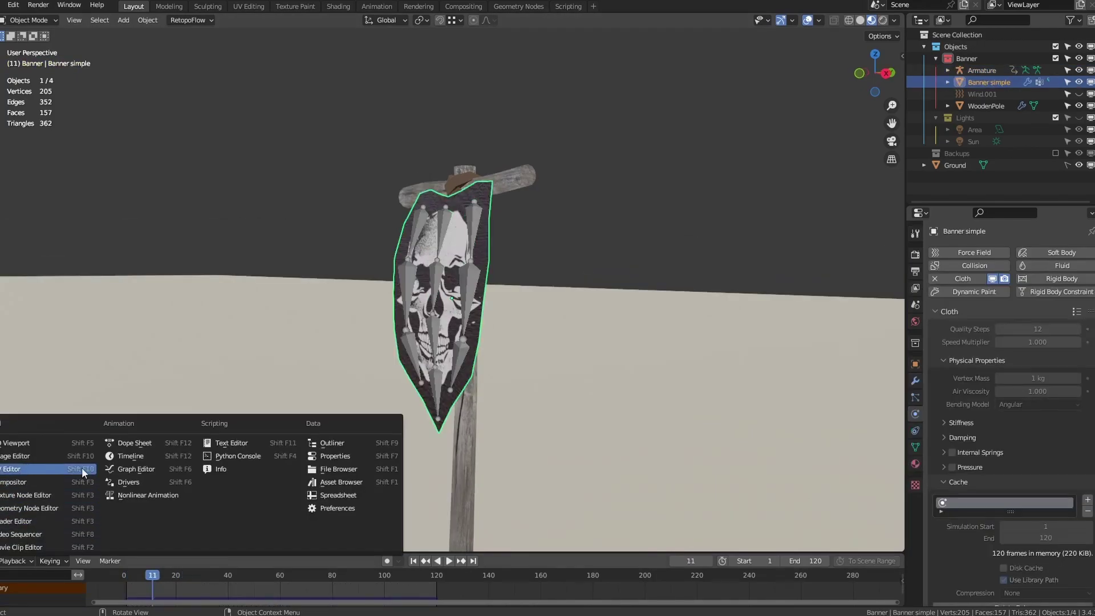
- Show the armature's baked action in the Action Editor and rename it BannerAnimation
{"action": "left_click", "coordinate": [131, 448]}
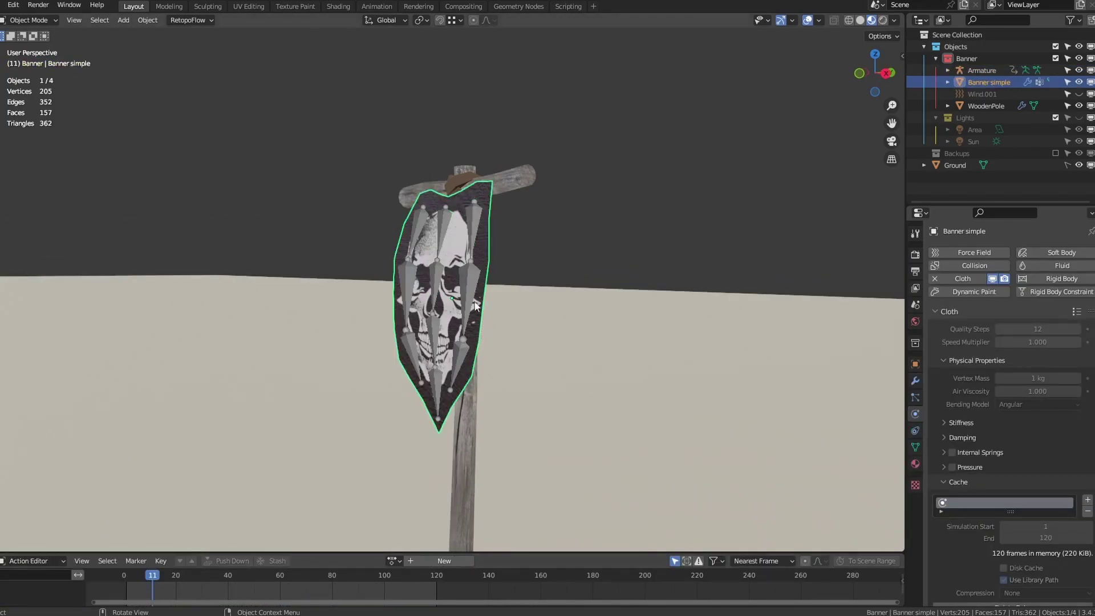
{"action": "left_click", "coordinate": [466, 285]}
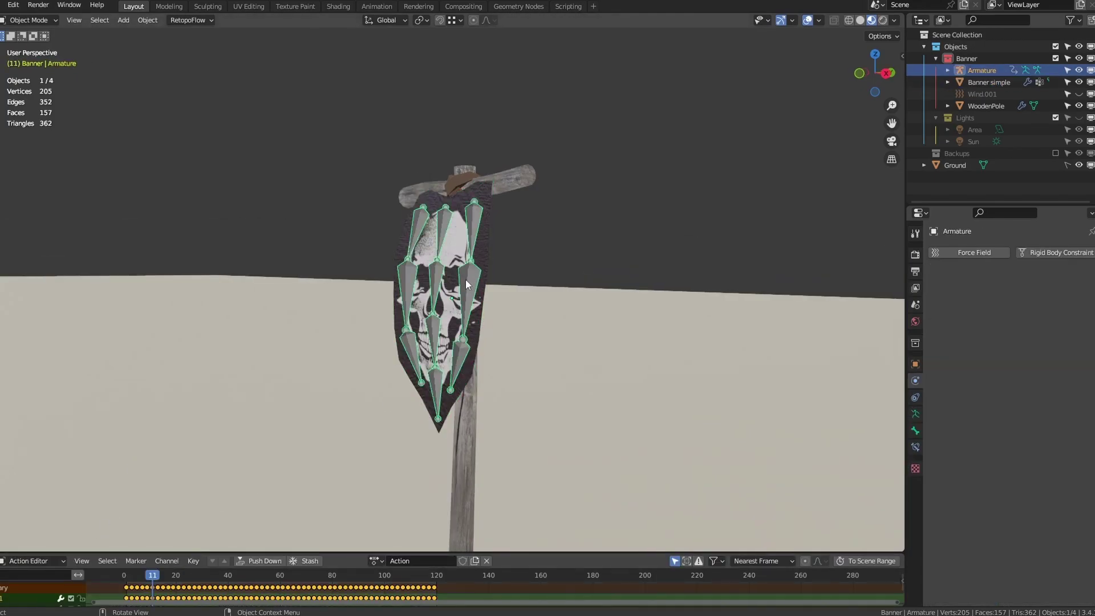
{"action": "left_click", "coordinate": [418, 560]}
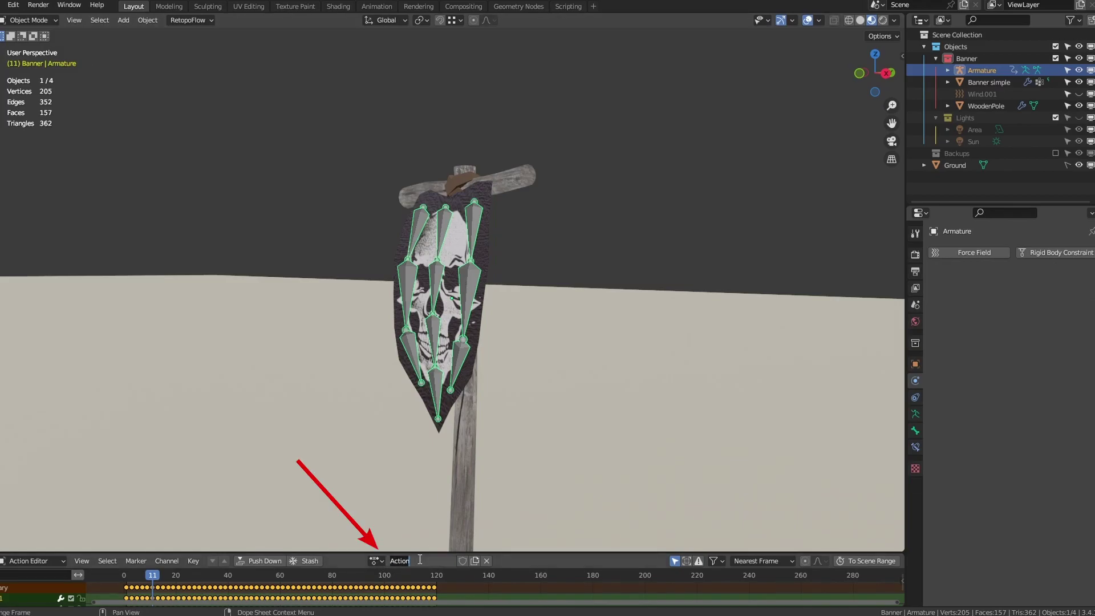
{"action": "type", "text": "BannerAnimation"}
{"action": "key", "text": "Return"}
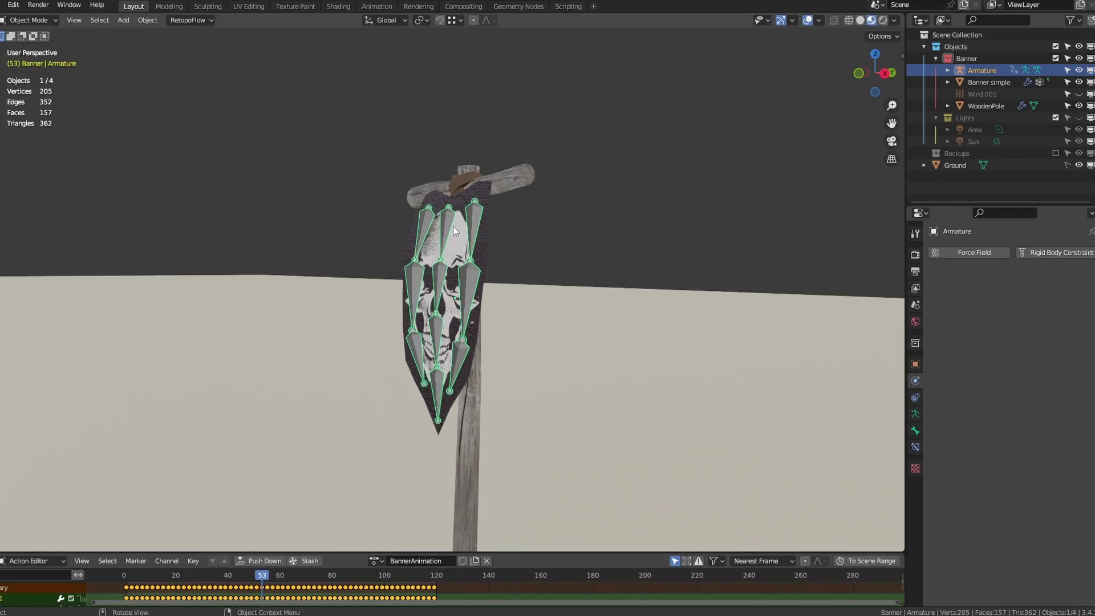
- Remove the Cloth physics from Banner simple and play the armature's baked animation on its own
{"action": "left_click", "coordinate": [453, 244]}
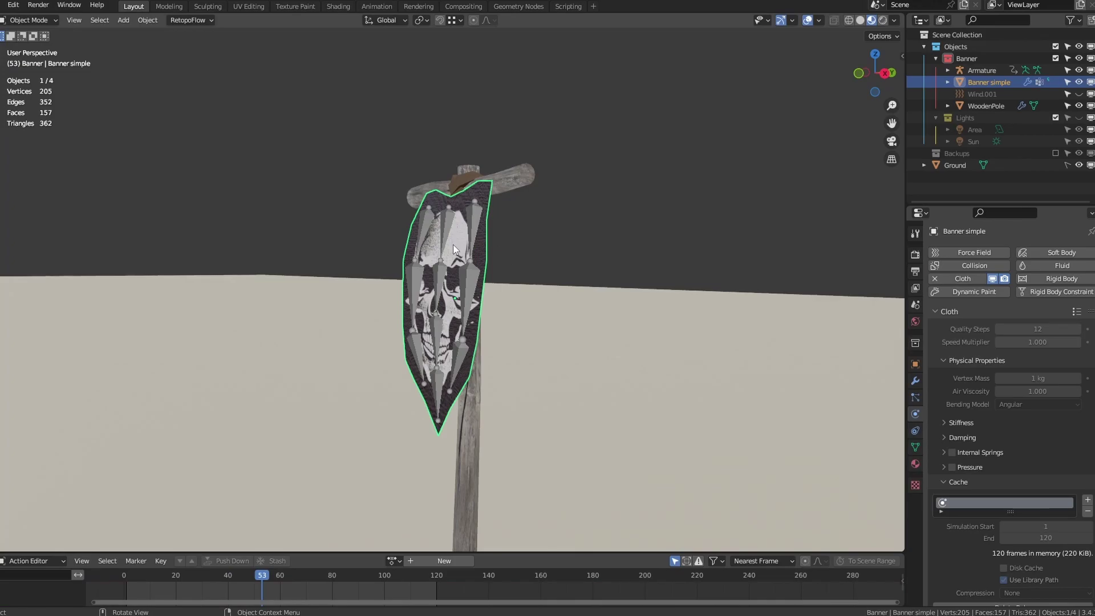
{"action": "left_click", "coordinate": [936, 279]}
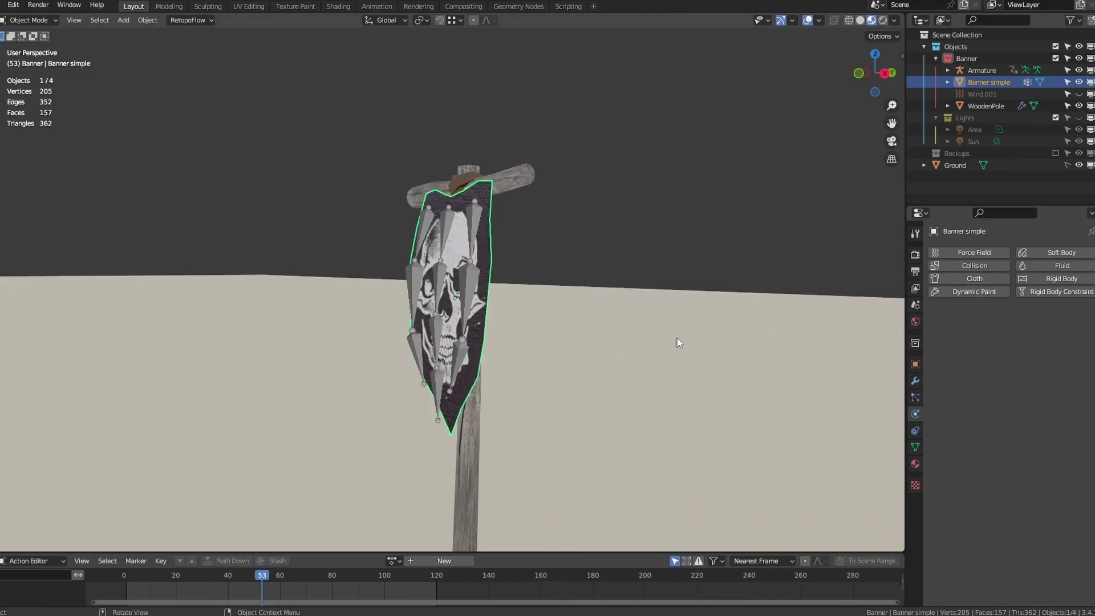
{"action": "key", "text": "space"}
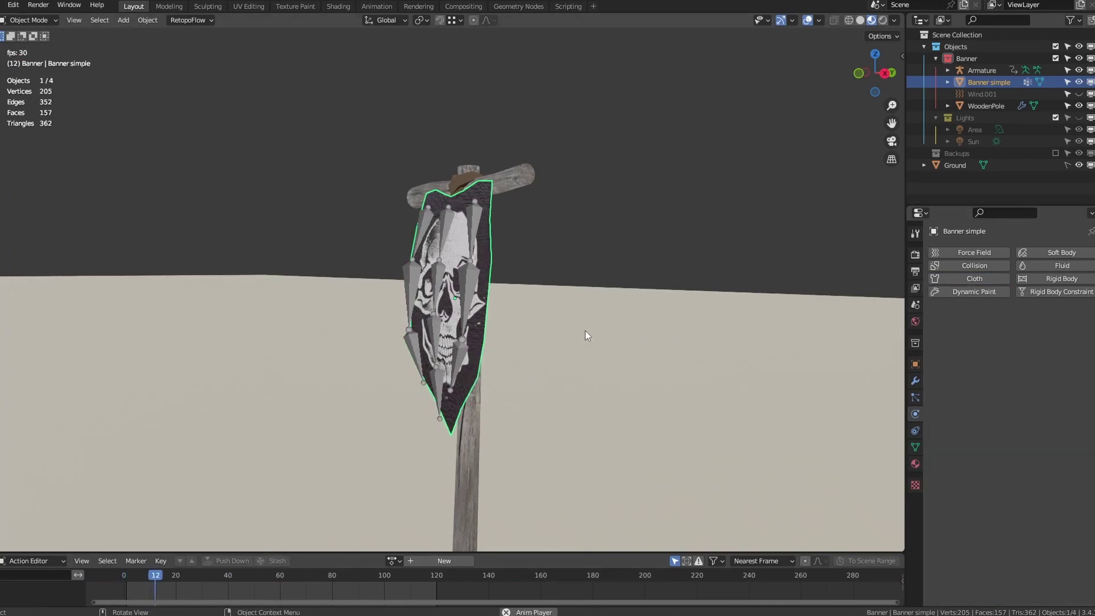
{"action": "mouse_move", "coordinate": [585, 331]}
{"action": "middle_mouse_down"}
{"action": "mouse_move", "coordinate": [607, 301]}
{"action": "mouse_move", "coordinate": [581, 310]}
{"action": "middle_mouse_up"}
{"action": "left_click", "coordinate": [482, 285]}
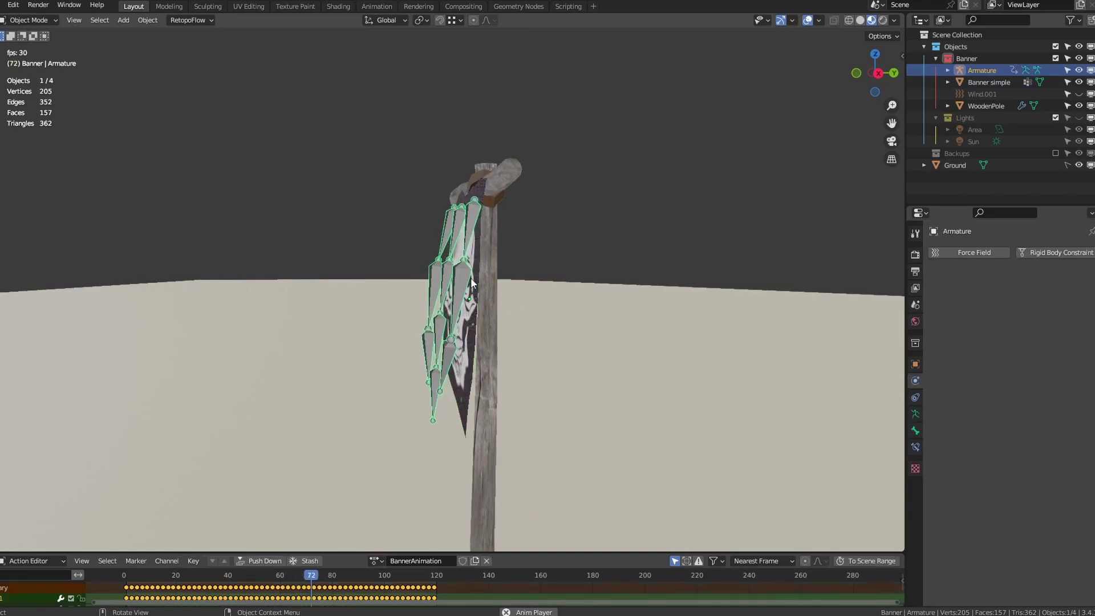
{"action": "middle_click_drag", "start_coordinate": [583, 326], "coordinate": [600, 326]}
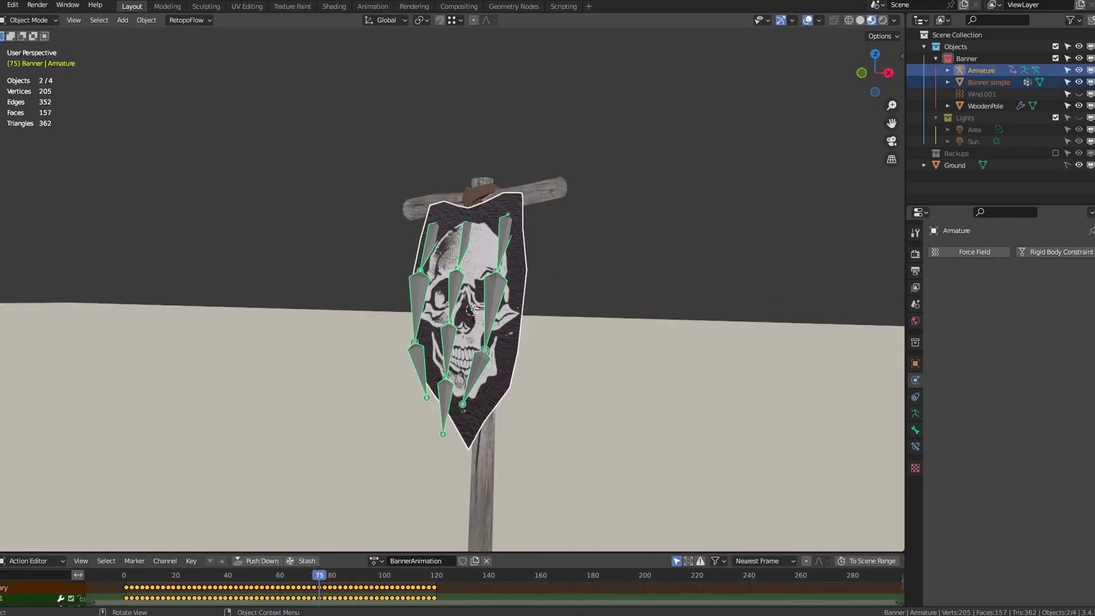
- Parent Banner simple to the Armature with automatic weights and play the animation to check the deformation
{"action": "left_click", "coordinate": [510, 297]}
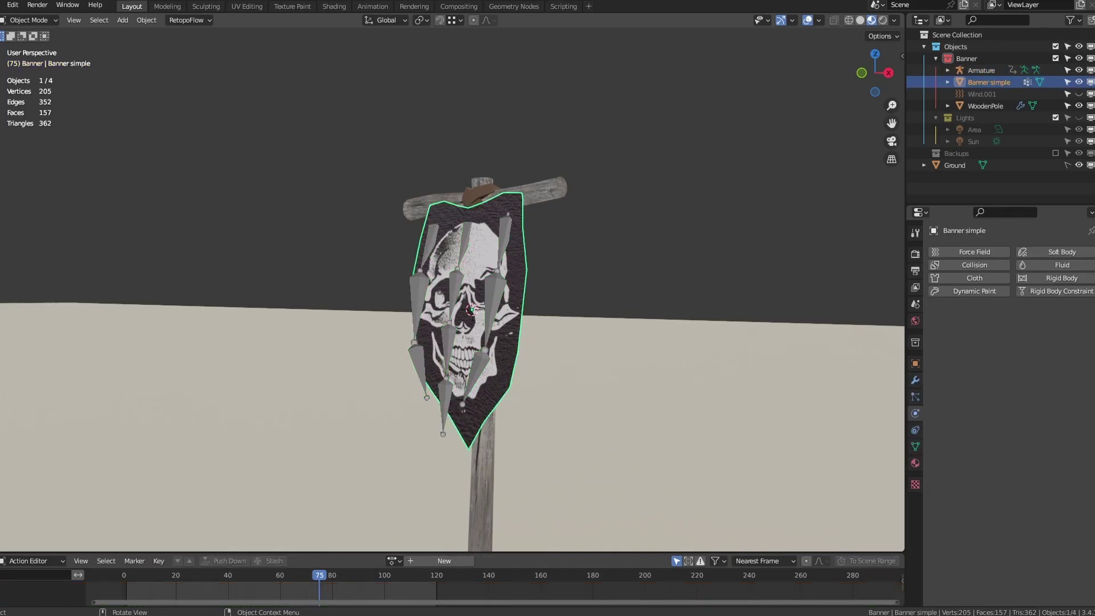
{"action": "left_click", "coordinate": [494, 297], "text": "shift"}
{"action": "key", "text": "ctrl+p"}
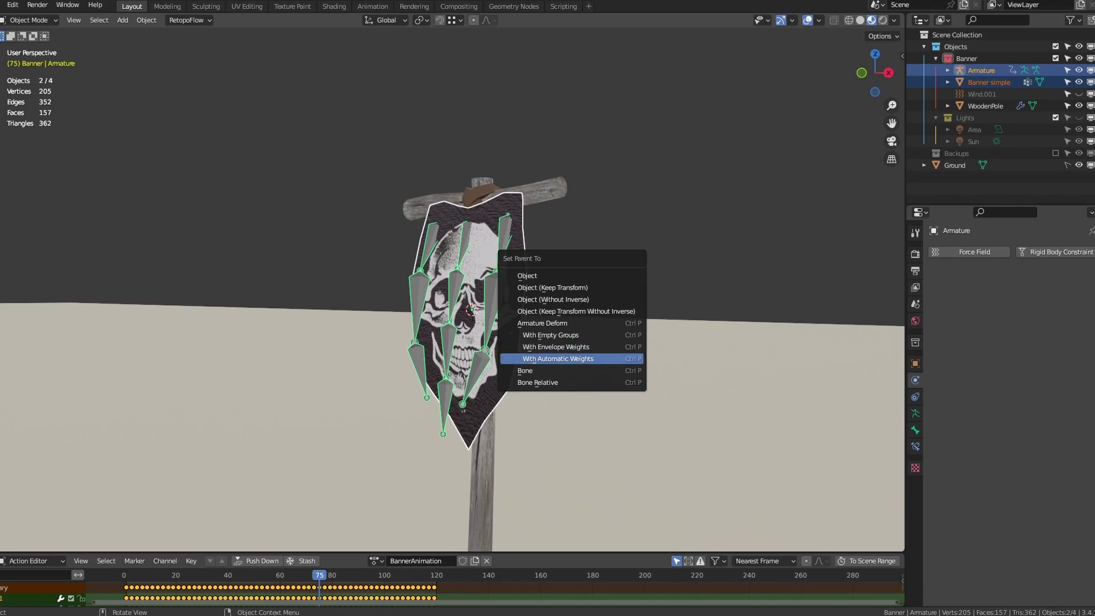
{"action": "left_click", "coordinate": [558, 359]}
{"action": "key", "text": "space"}
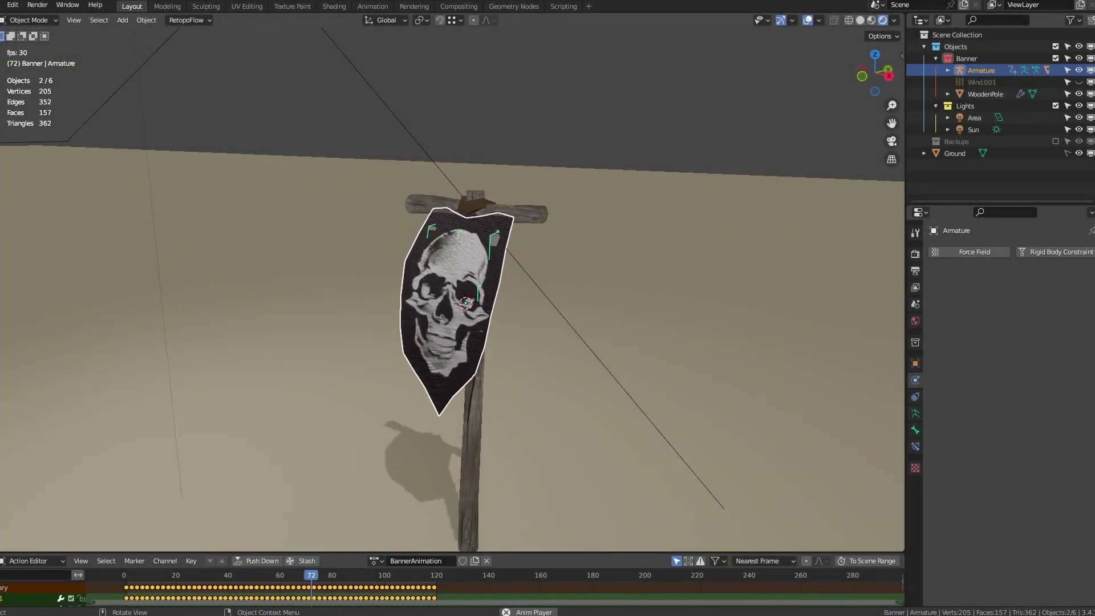
{"action": "key", "text": "space"}
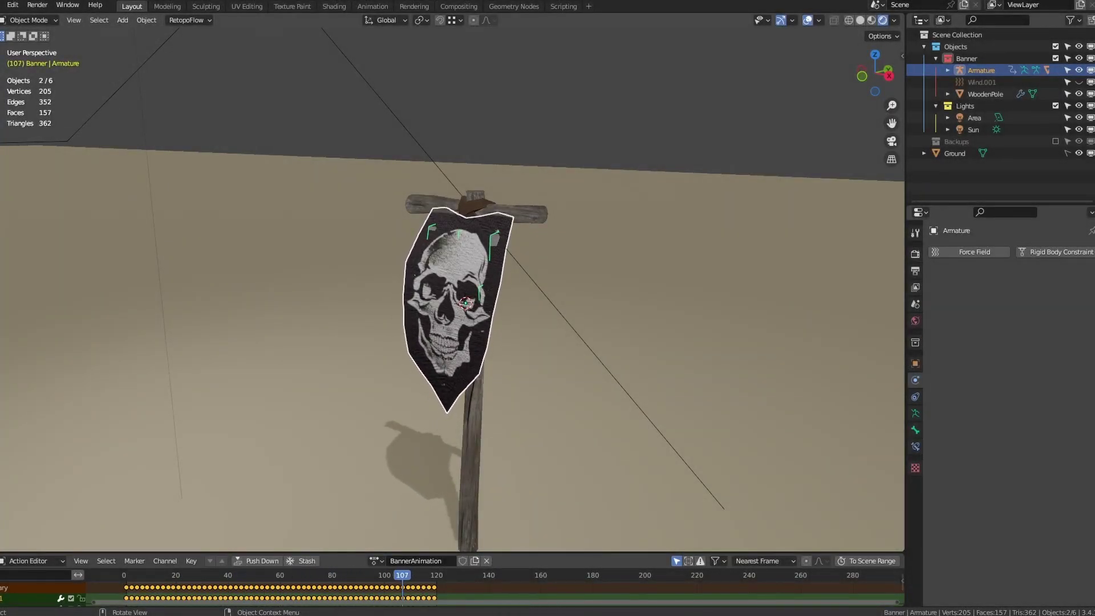
- Put the armature in Pose Mode and move its top bone Side1.L
{"action": "key", "text": "ctrl+Tab"}
{"action": "left_click", "coordinate": [603, 263]}
{"action": "left_click", "coordinate": [492, 242]}
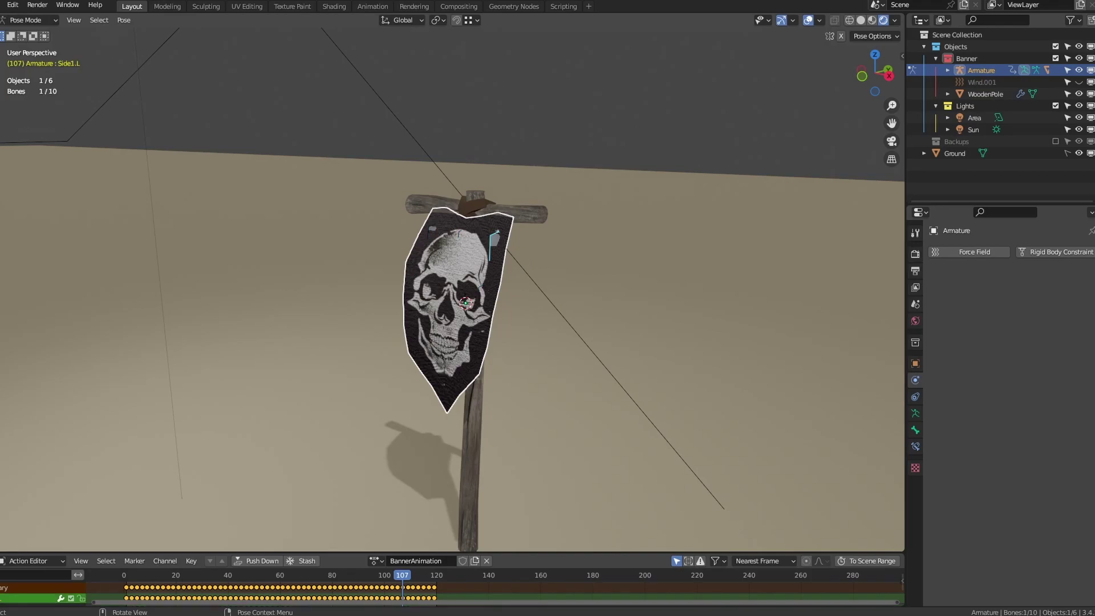
{"action": "key", "text": "g"}
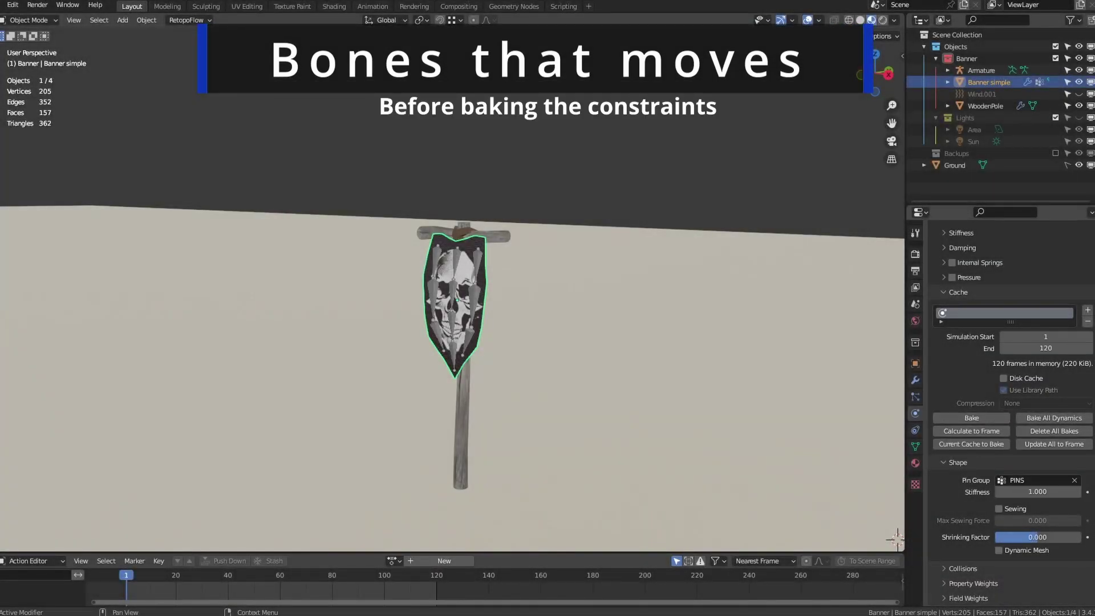
- Clear the pin group in Banner simple's cloth settings and add another vertex group to its mesh
{"action": "left_click", "coordinate": [1074, 480]}
{"action": "key", "text": "space"}
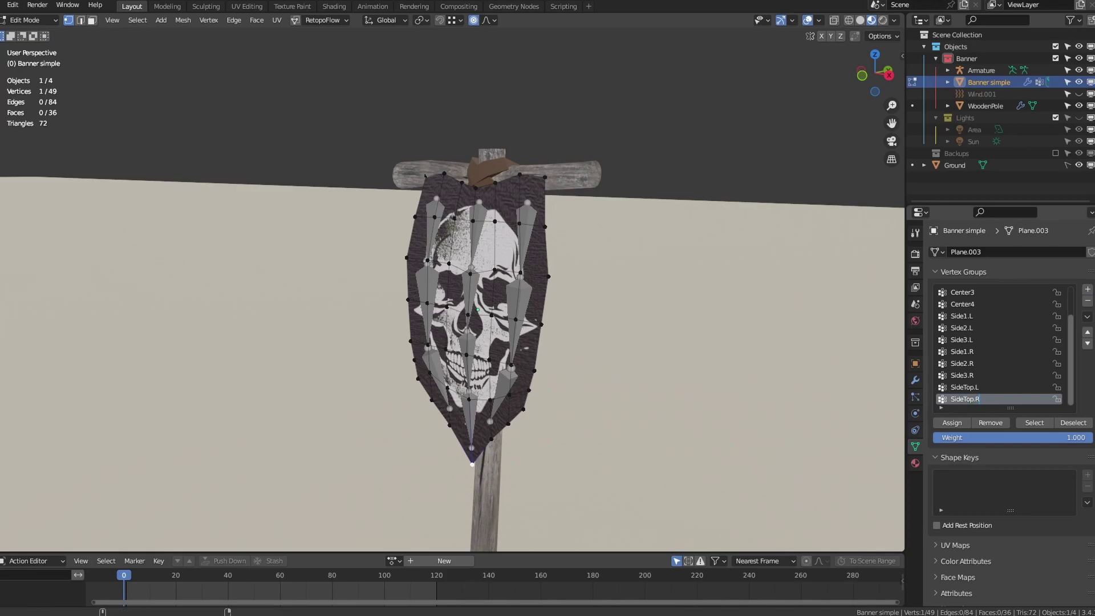
{"action": "left_click", "coordinate": [1088, 289]}
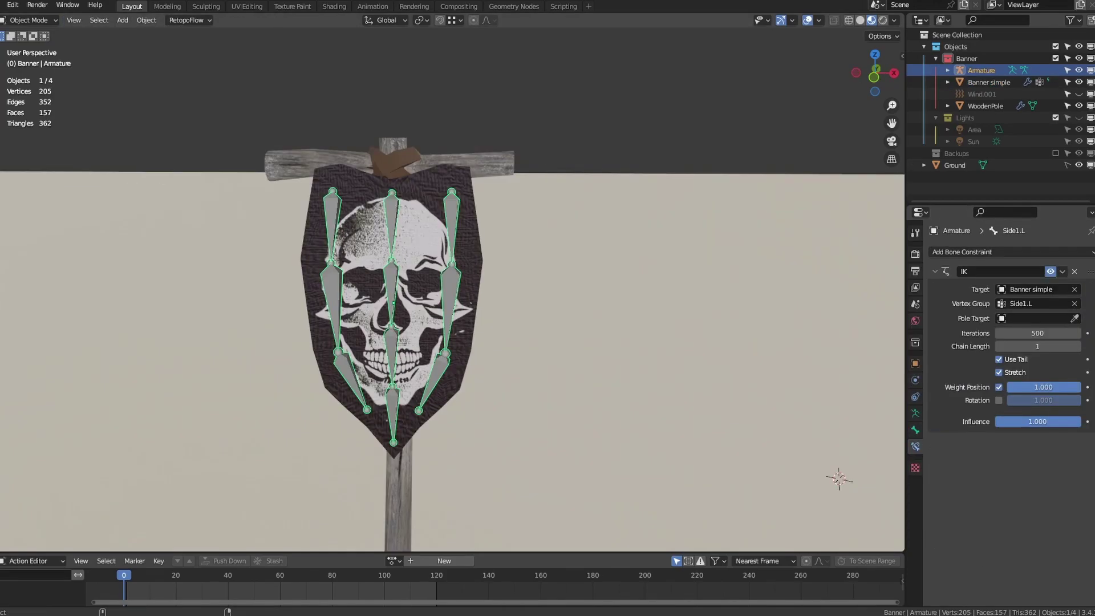
- Add a Copy Location constraint to bone Side1.L targeting Banner simple with vertex group SideTop.L
{"action": "left_click", "coordinate": [985, 251]}
{"action": "left_click", "coordinate": [886, 284]}
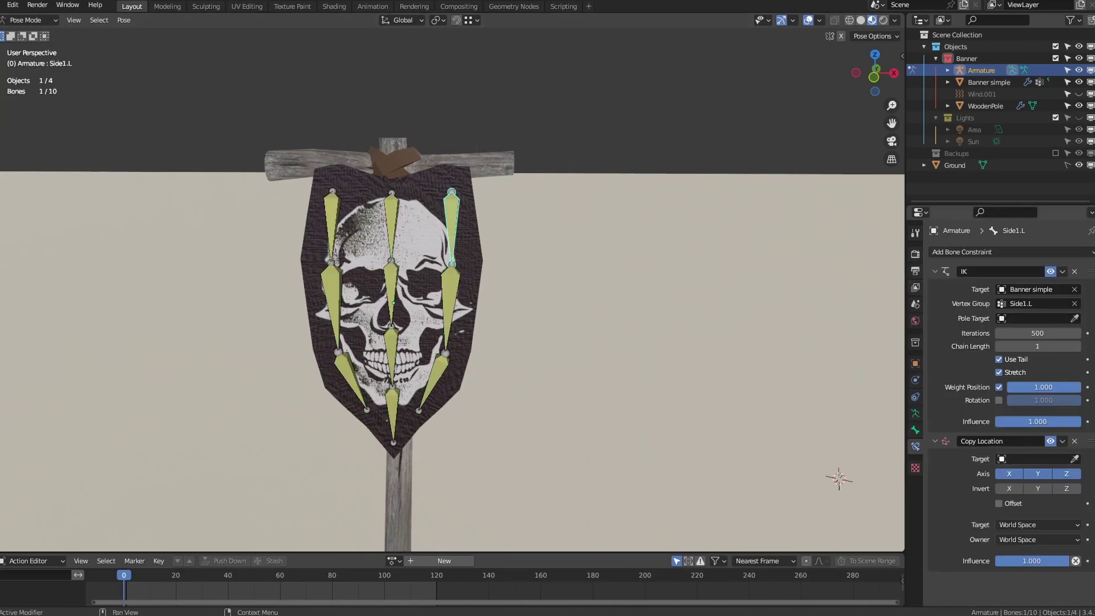
{"action": "left_click", "coordinate": [1074, 458]}
{"action": "left_click", "coordinate": [414, 177]}
{"action": "left_click", "coordinate": [1037, 472]}
{"action": "type", "text": "sidetopl"}
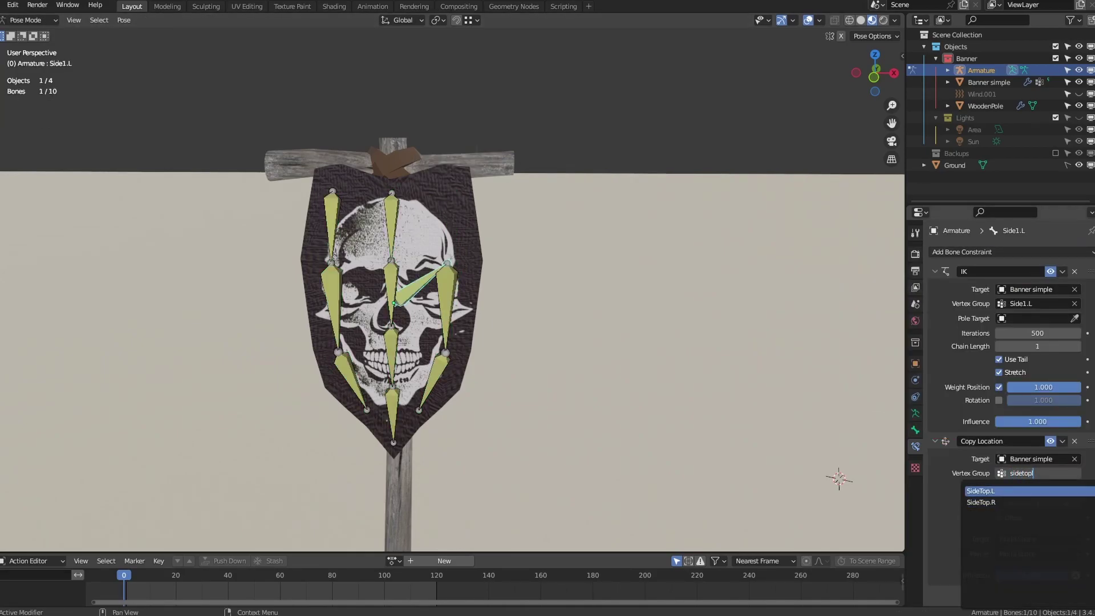
{"action": "left_click", "coordinate": [1027, 491]}
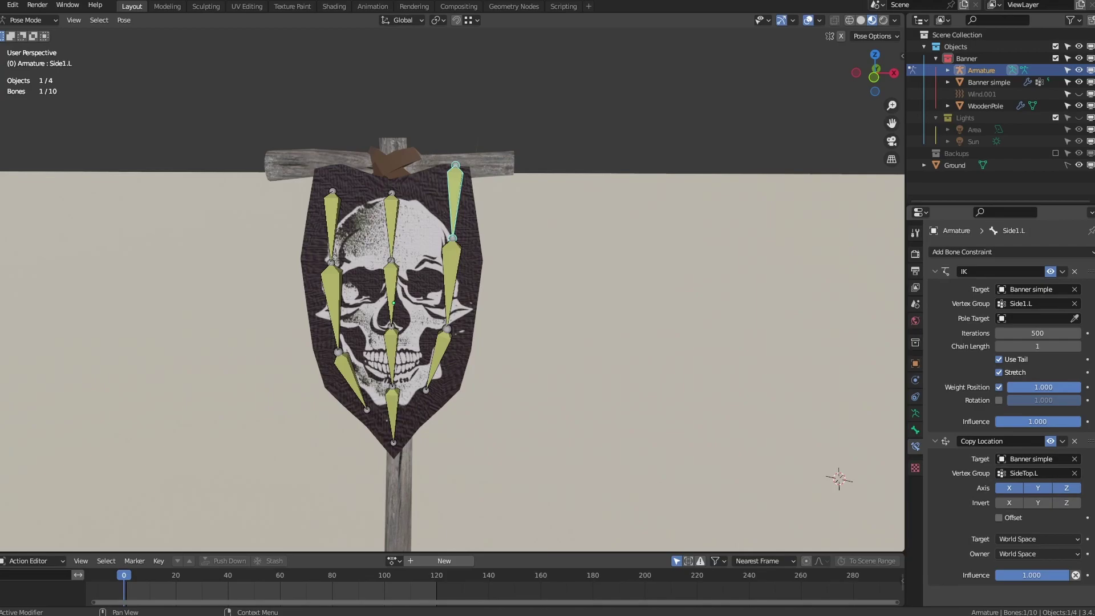
- Give the top centre bone a Copy Location constraint targeting Banner simple with the CenterTop vertex group
{"action": "left_click", "coordinate": [392, 228]}
{"action": "left_click", "coordinate": [985, 252]}
{"action": "left_click", "coordinate": [887, 284]}
{"action": "left_click", "coordinate": [1074, 459]}
{"action": "left_click", "coordinate": [430, 183]}
{"action": "left_click", "coordinate": [1037, 473]}
- Add a Copy Location constraint to bone Side1.R targeting Banner simple with vertex group SideTop.R
{"action": "left_click", "coordinate": [331, 228]}
{"action": "left_click", "coordinate": [985, 251]}
{"action": "left_click", "coordinate": [886, 284]}
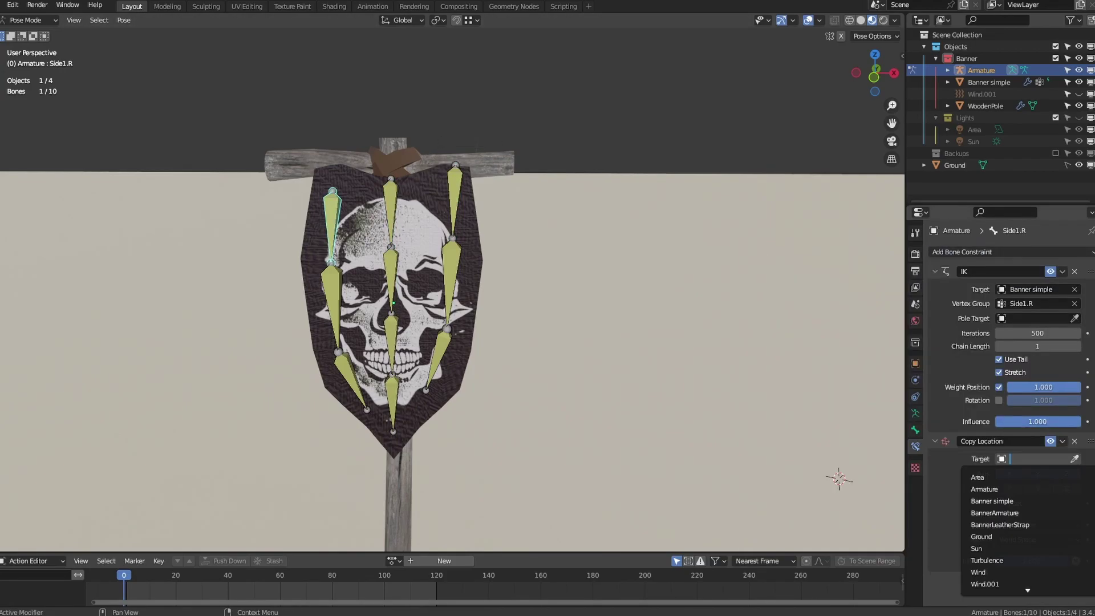
{"action": "left_click", "coordinate": [1074, 458]}
{"action": "left_click", "coordinate": [1037, 473]}
{"action": "type", "text": "sidetop"}
{"action": "left_click", "coordinate": [981, 502]}
- Play the unpinned cloth simulation to check the top bones, and return to Object Mode at the first frame
{"action": "key", "text": "space"}
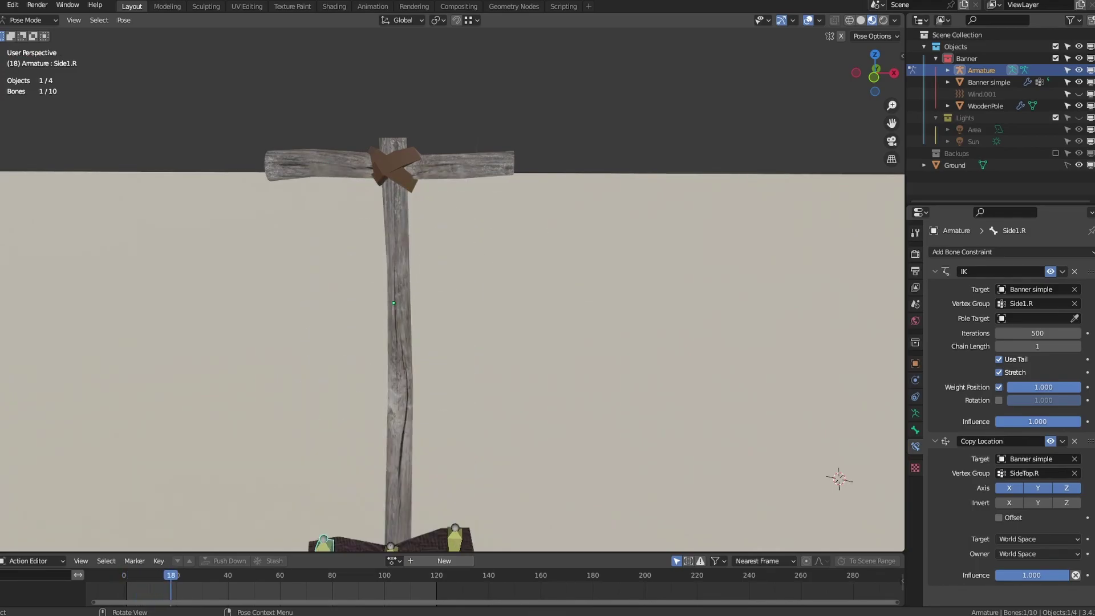
{"action": "key", "text": "ctrl+Tab"}
{"action": "left_click", "coordinate": [521, 218]}
{"action": "key", "text": "shift+Left"}
- Edit Banner simple's mesh and assign the two upper vertex rows around bone Side1.L to the SideTop.L group
{"action": "left_click", "coordinate": [444, 228]}
{"action": "key", "text": "Tab"}
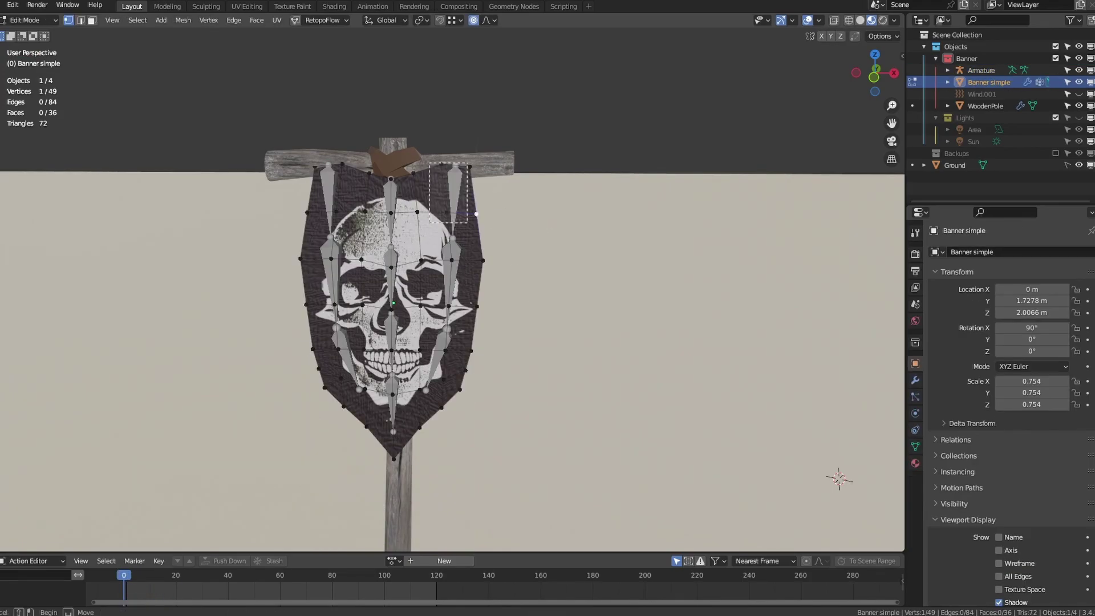
{"action": "left_click_drag", "start_coordinate": [489, 153], "coordinate": [406, 226]}
{"action": "left_click", "coordinate": [915, 446]}
{"action": "left_click", "coordinate": [951, 422]}
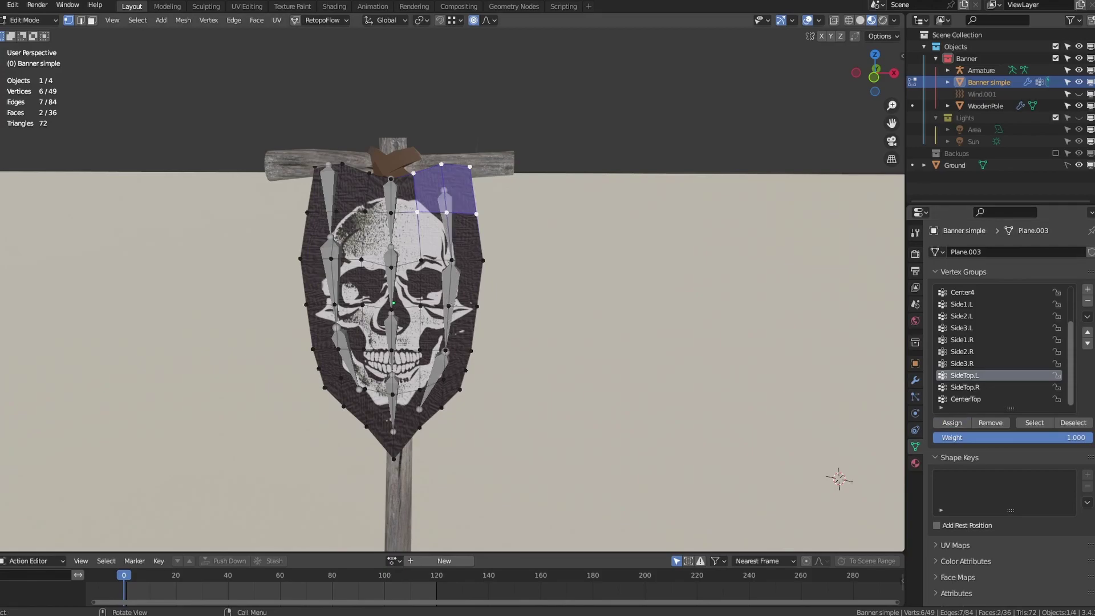
- Assign the upper centre vertices to the CenterTop group and those around bone Side1.R to SideTop.R
{"action": "left_click_drag", "start_coordinate": [359, 161], "coordinate": [423, 224]}
{"action": "left_click", "coordinate": [965, 399]}
{"action": "left_click", "coordinate": [952, 423]}
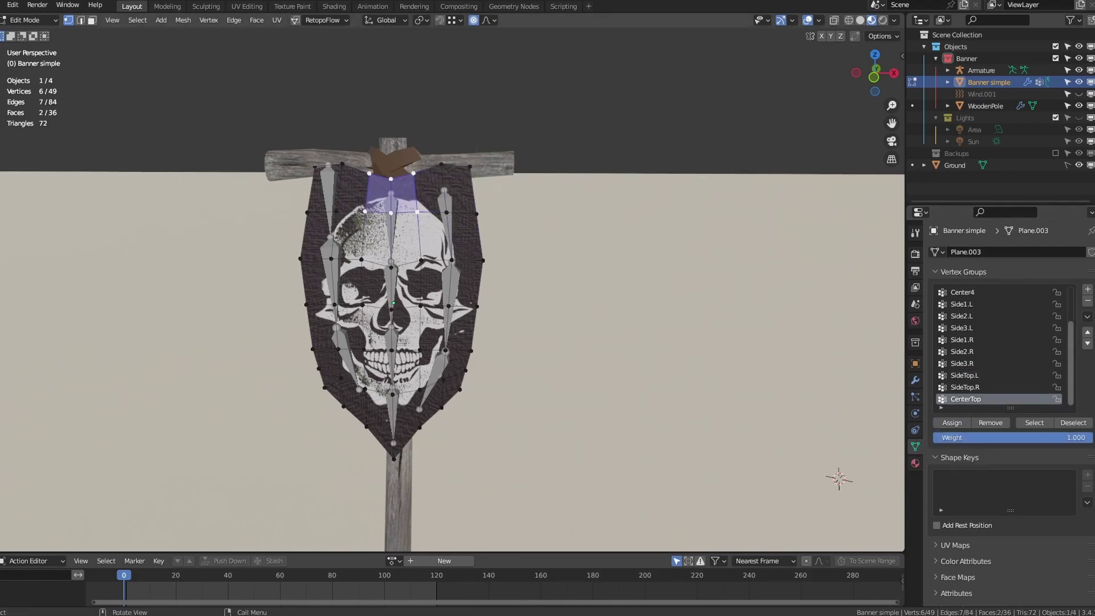
{"action": "left_click_drag", "start_coordinate": [304, 223], "coordinate": [373, 160]}
{"action": "left_click", "coordinate": [965, 387]}
{"action": "left_click", "coordinate": [952, 422]}
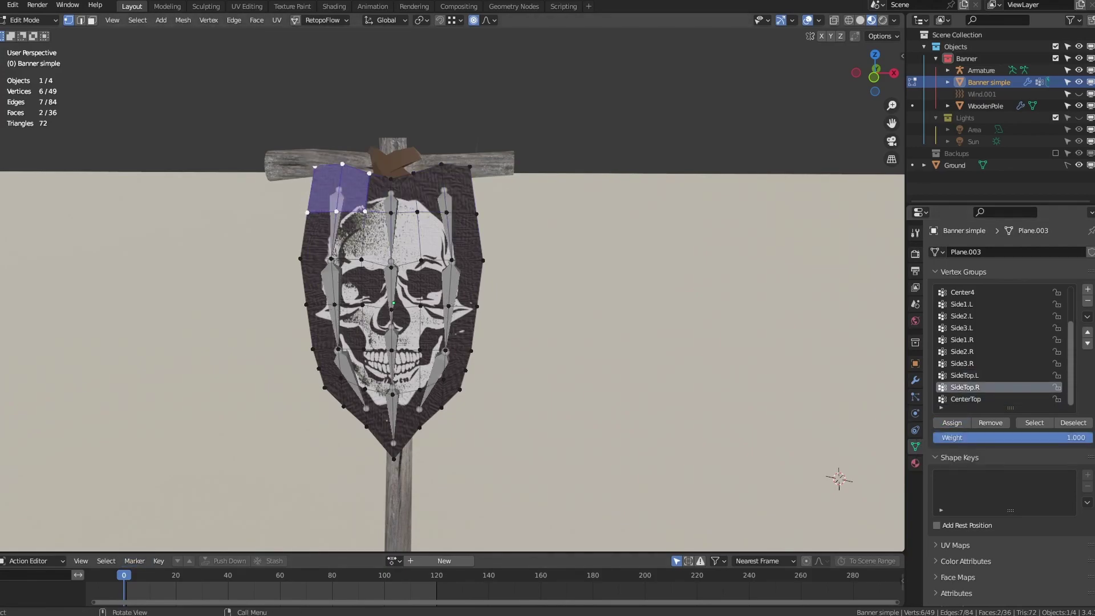
- Leave Edit Mode and play the animation to check how the bones follow the banner, stopping back at the start frame
{"action": "scroll", "coordinate": [452, 295], "scroll_direction": "down", "scroll_amount": 1}
{"action": "key", "text": "Tab"}
{"action": "key", "text": "space"}
{"action": "mouse_move", "coordinate": [479, 294]}
{"action": "middle_mouse_down"}
{"action": "mouse_move", "coordinate": [428, 295]}
{"action": "mouse_move", "coordinate": [479, 290]}
{"action": "middle_mouse_up"}
{"action": "scroll", "coordinate": [452, 295], "scroll_direction": "down", "scroll_amount": 3}
{"action": "key", "text": "Escape"}
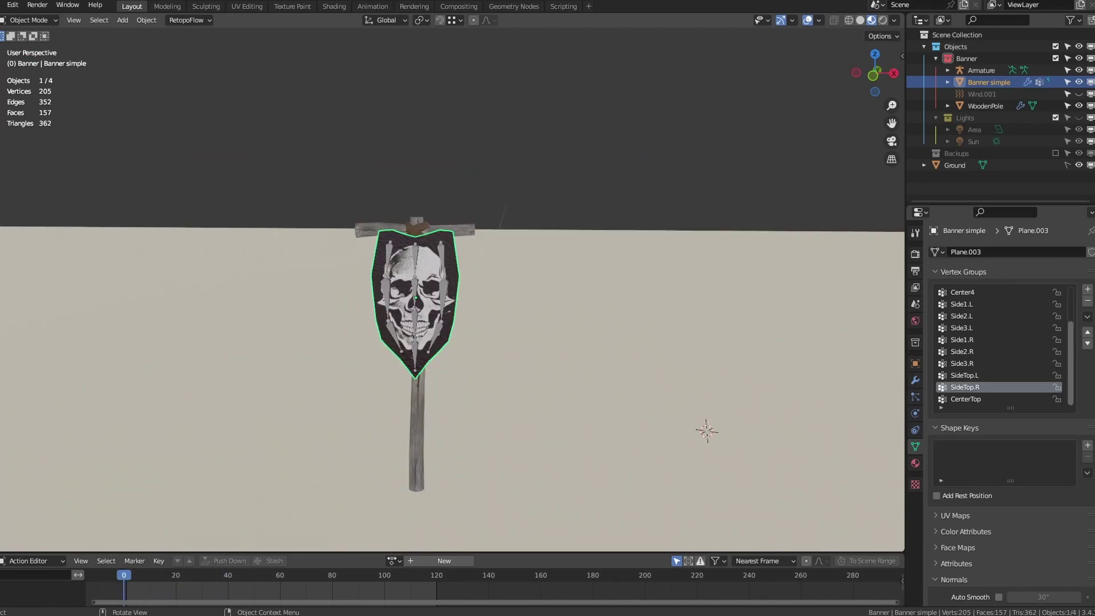
- Select all bones of the Armature in Pose Mode and bake their motion into an action
{"action": "left_click", "coordinate": [440, 251]}
{"action": "key", "text": "Tab"}
{"action": "left_click", "coordinate": [528, 252]}
{"action": "left_click", "coordinate": [123, 20]}
{"action": "mouse_move", "coordinate": [171, 86]}
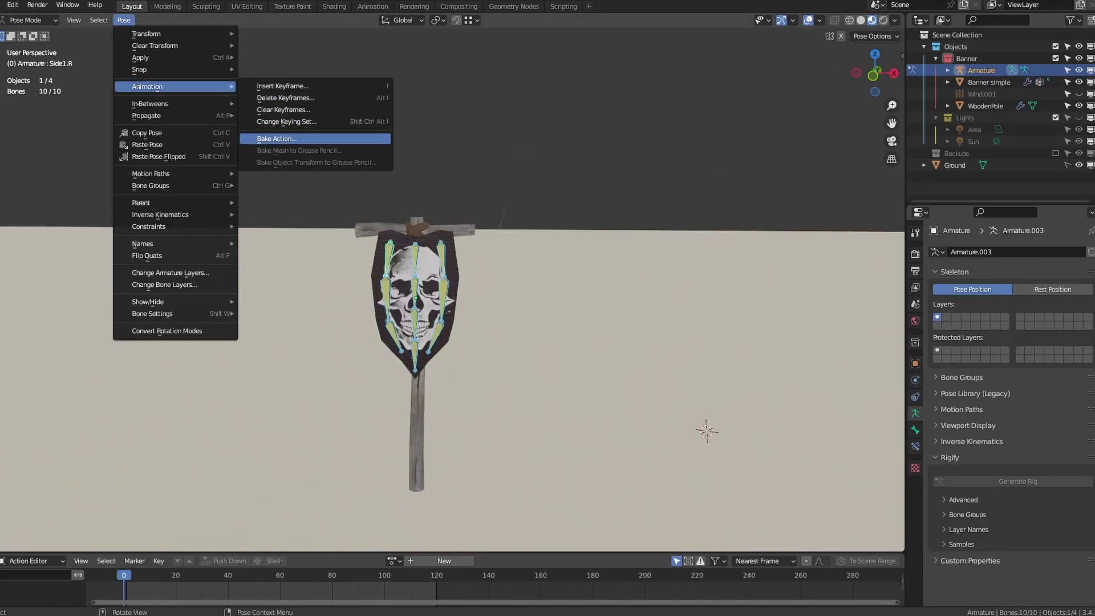
{"action": "left_click", "coordinate": [277, 139]}
{"action": "left_click", "coordinate": [292, 318]}
- Play the banner's animation in the rendered view, toggle the viewport overlays and deselect all bones
{"action": "key", "text": "space"}
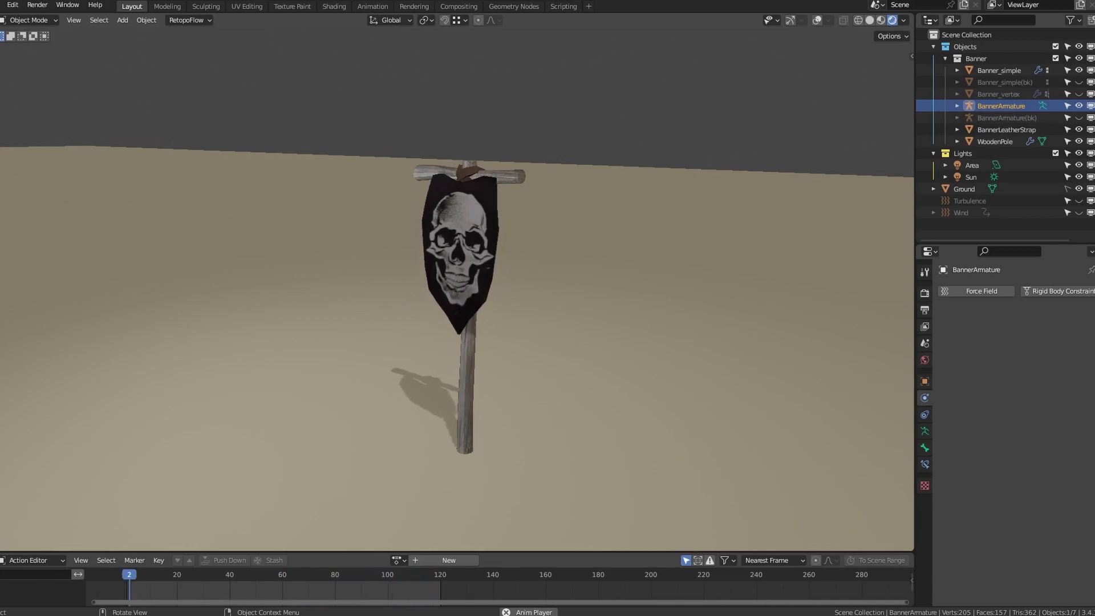
{"action": "key", "text": "shift+alt+z"}
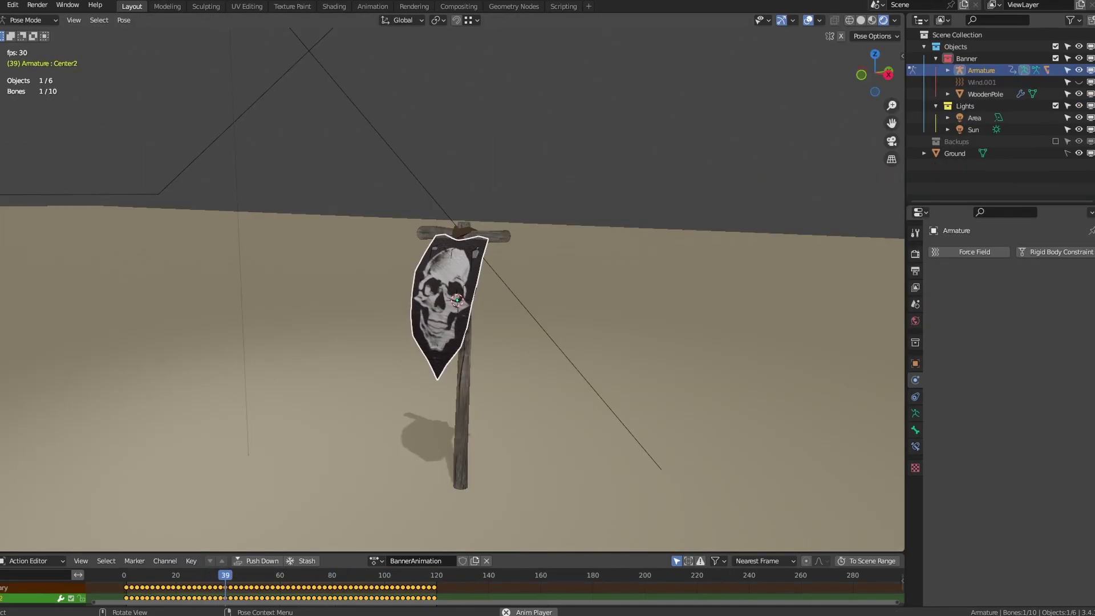
{"action": "key", "text": "alt+a"}
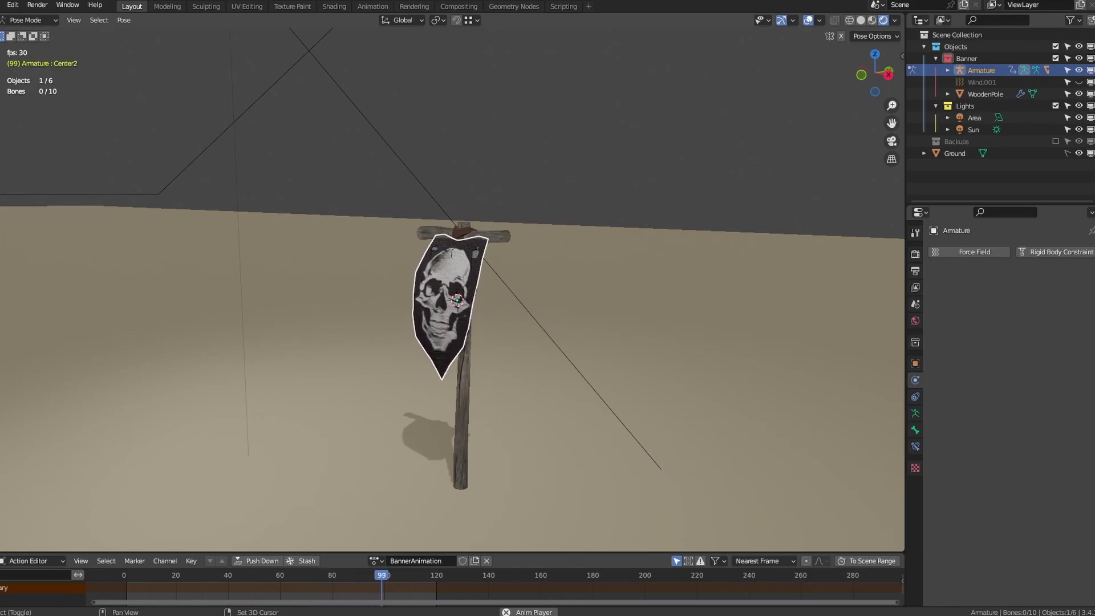